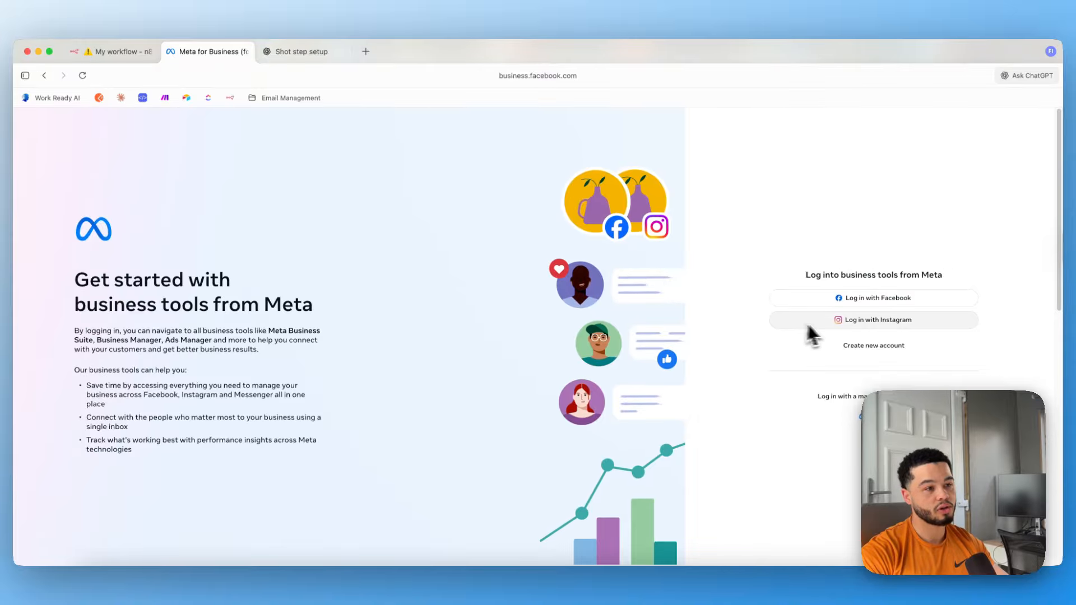
Log in to Meta Business Suite with the saved Facebook account.
{"action": "left_click", "coordinate": [879, 303]}
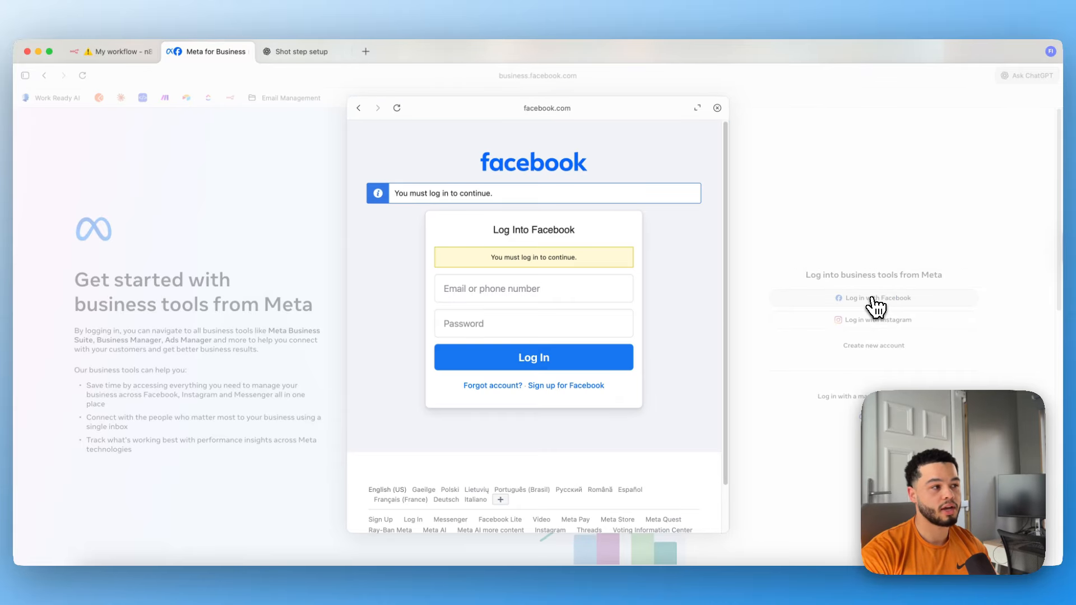
{"action": "left_click", "coordinate": [490, 298]}
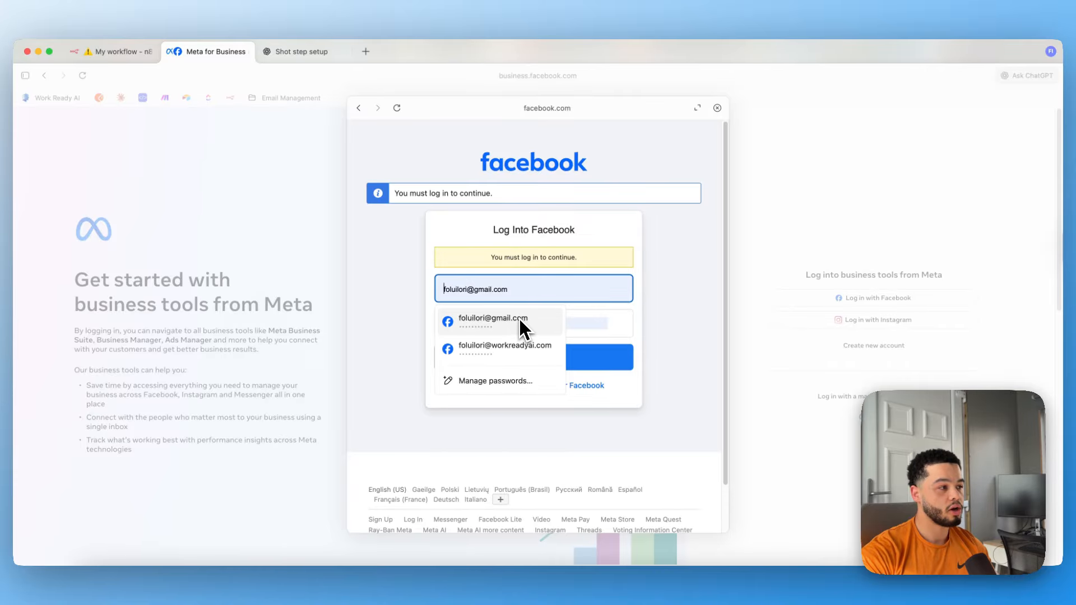
{"action": "left_click", "coordinate": [493, 321]}
{"action": "left_click", "coordinate": [559, 358]}
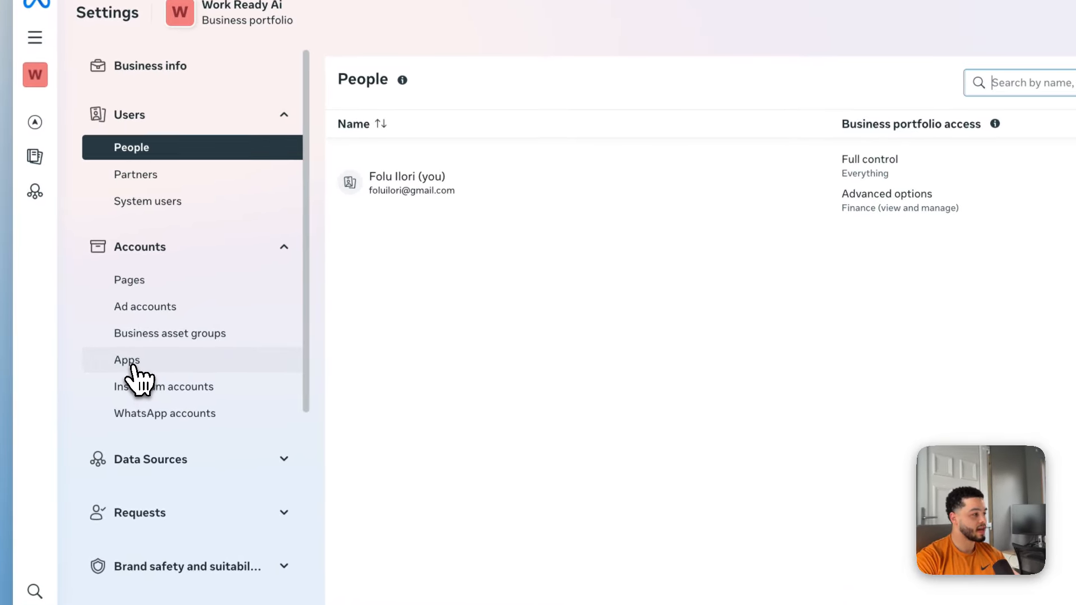
From the business portfolio's Apps settings, start creating a new app ID.
{"action": "left_click", "coordinate": [140, 361]}
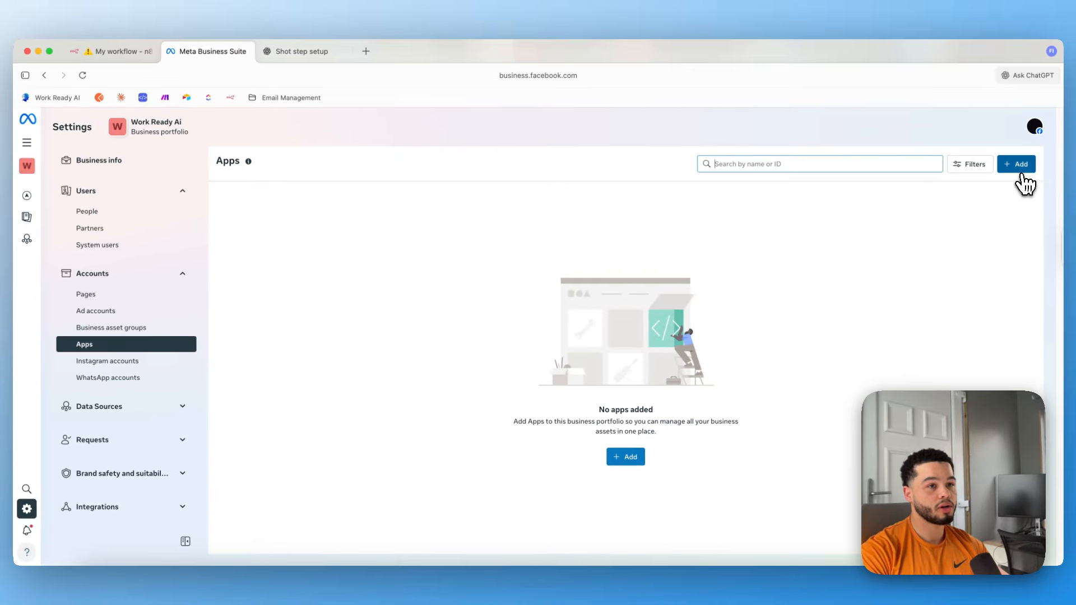
{"action": "left_click", "coordinate": [1019, 169]}
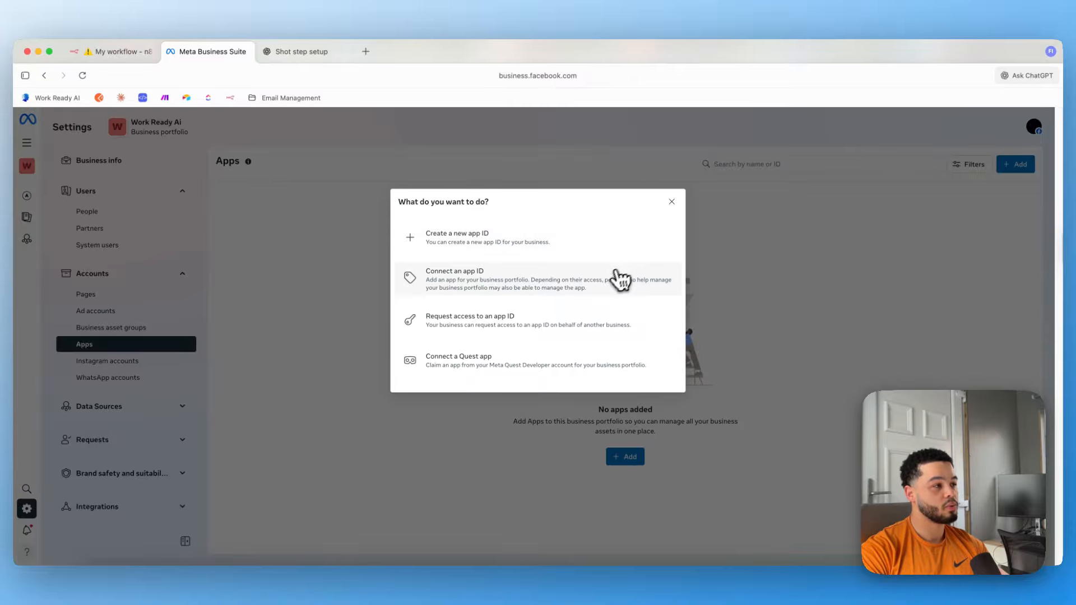
{"action": "left_click", "coordinate": [460, 244]}
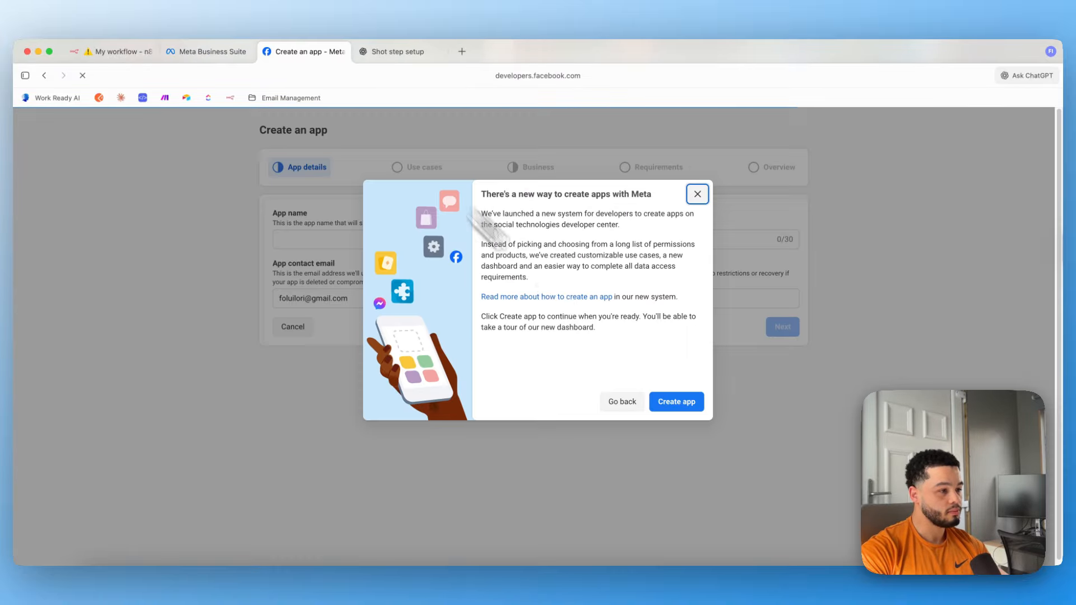
Name the app 'Work Ready AI Demo APP' and edit its contact email.
{"action": "left_click", "coordinate": [677, 403]}
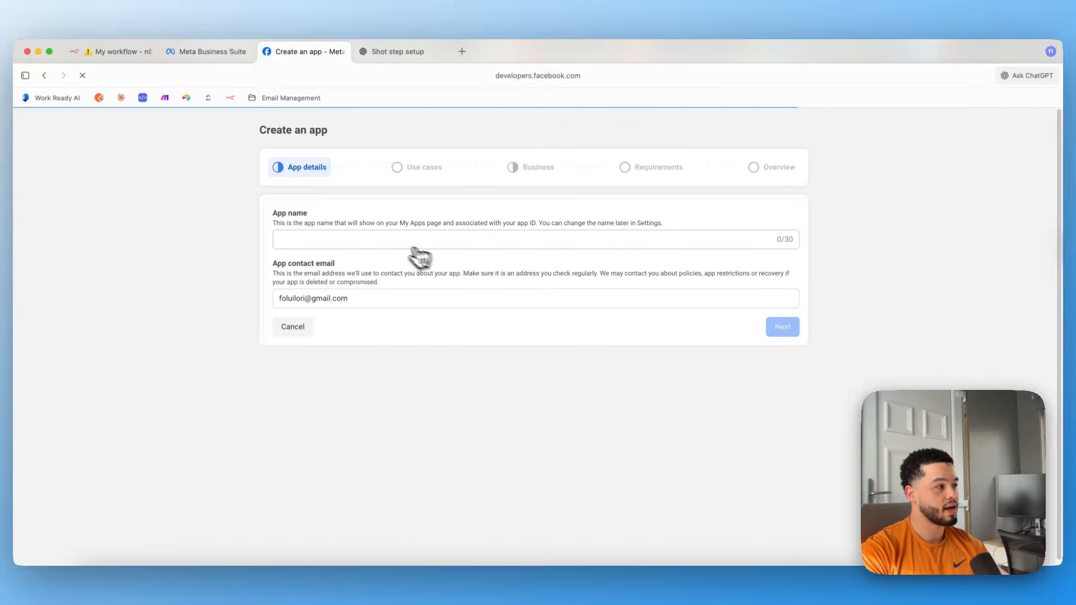
{"action": "left_click", "coordinate": [379, 263]}
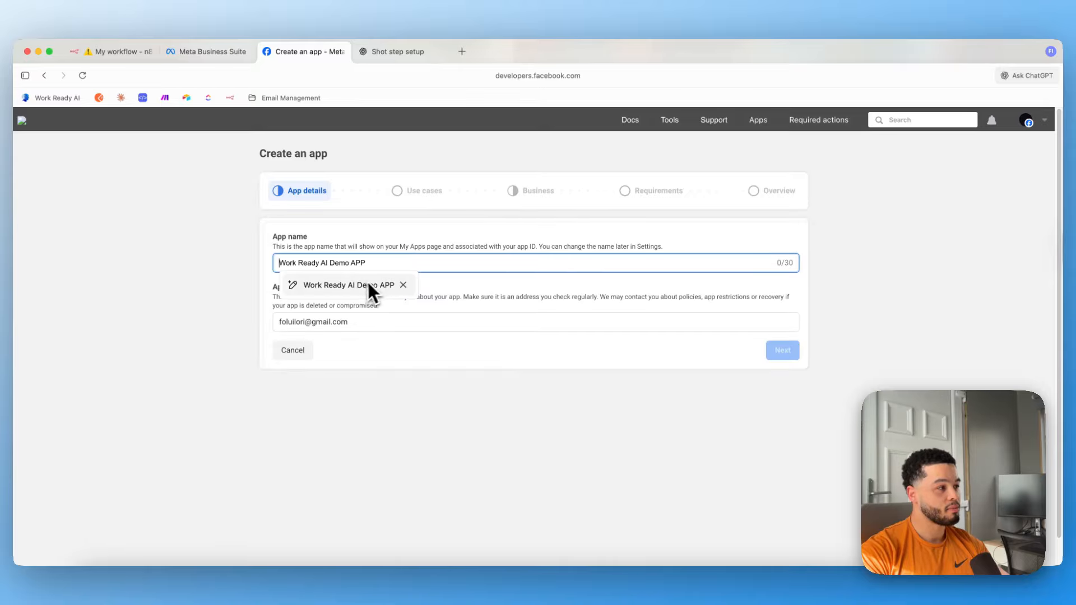
{"action": "left_click", "coordinate": [364, 285]}
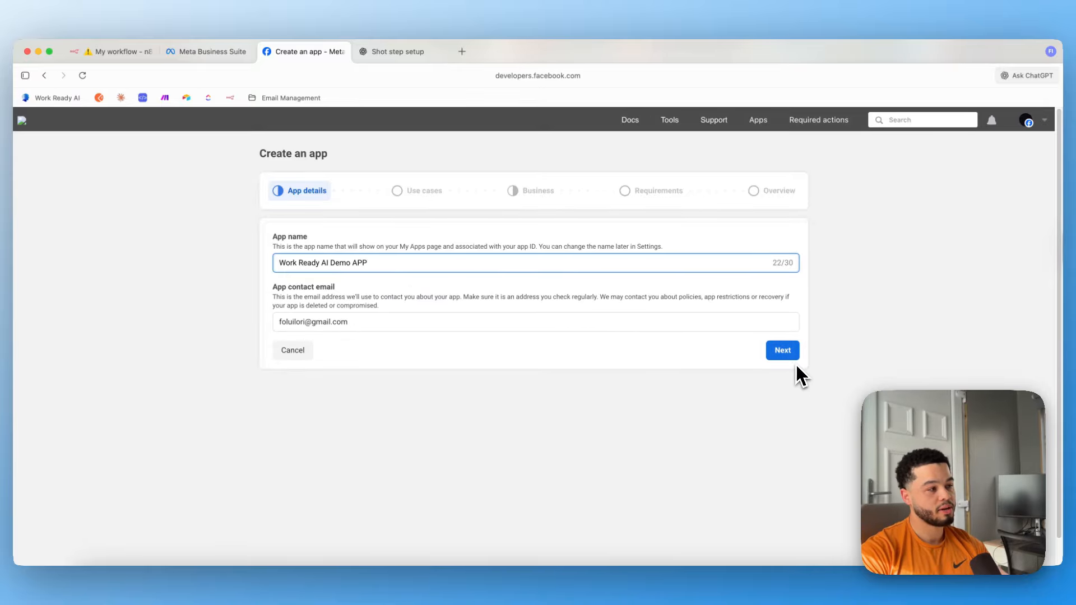
{"action": "left_click", "coordinate": [320, 324]}
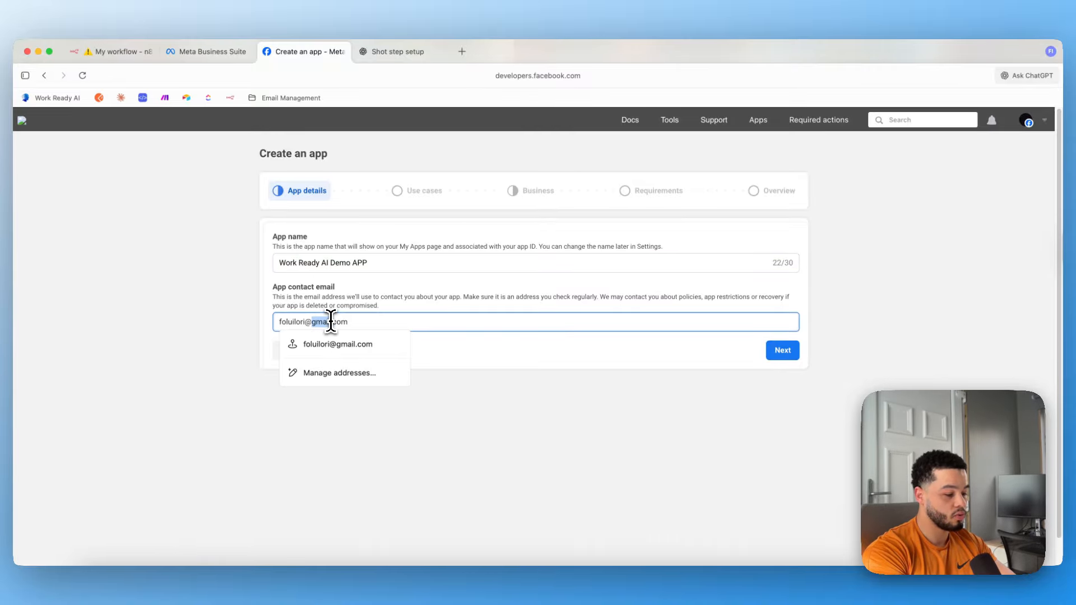
{"action": "type", "text": "Workready"}
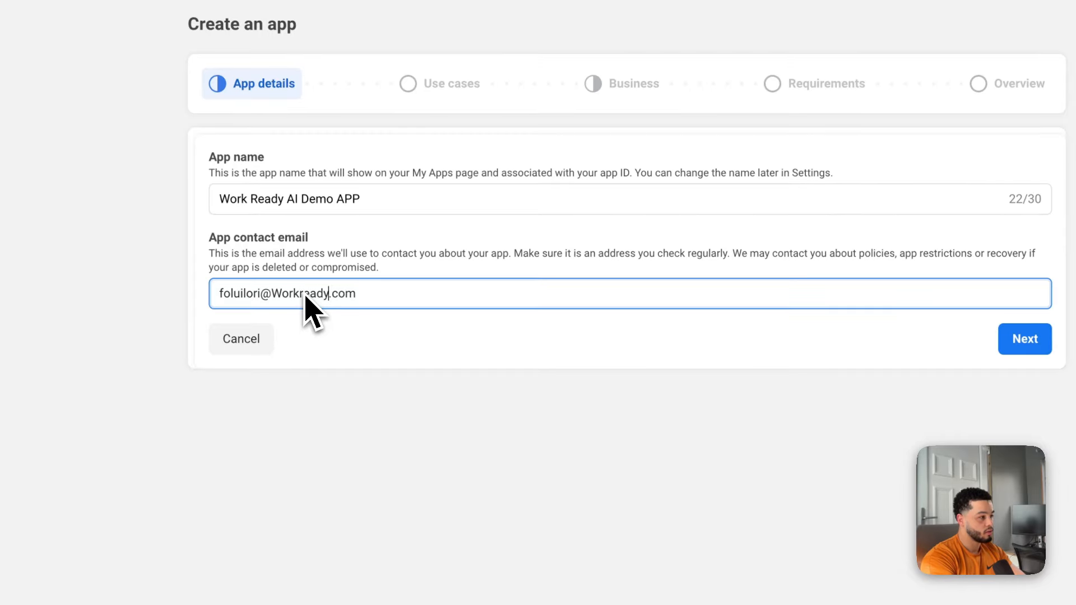
{"action": "left_click", "coordinate": [1025, 338]}
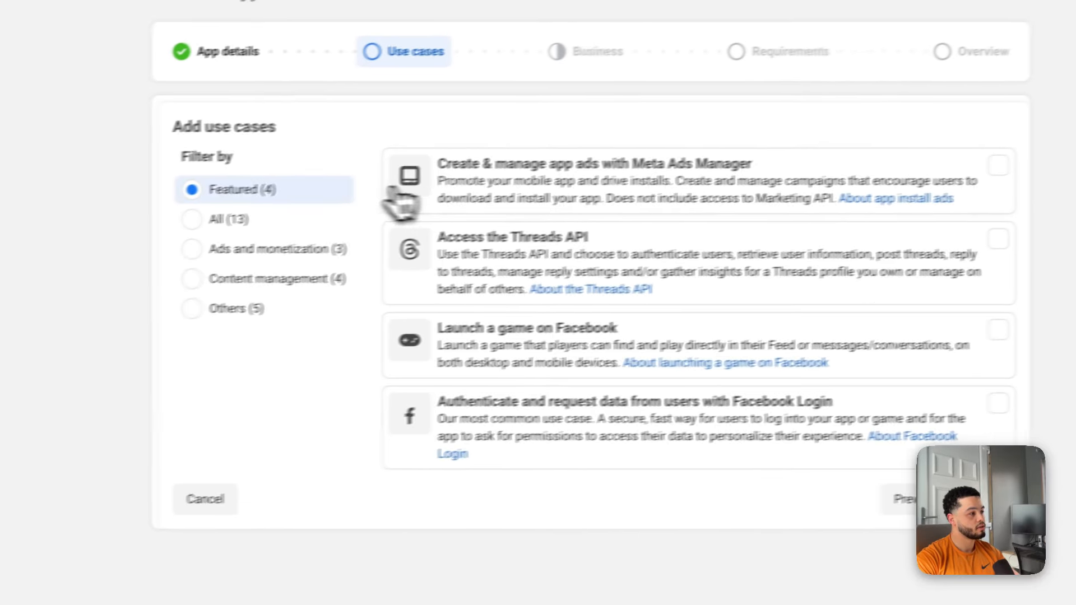
Choose the Other use case and Business app type, then return to Business Suite.
{"action": "left_click", "coordinate": [233, 308]}
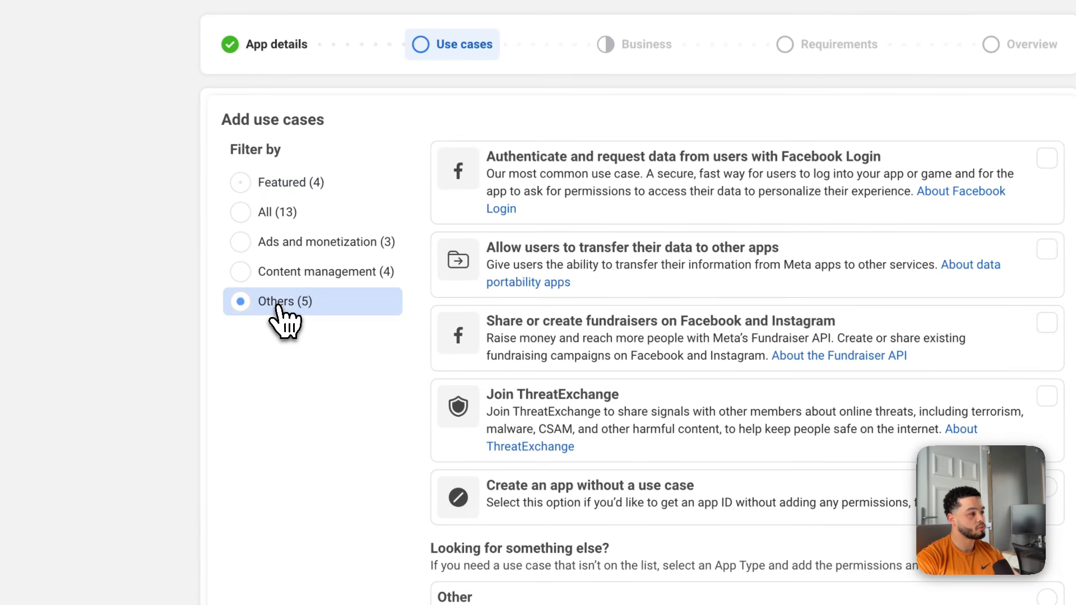
{"action": "left_click", "coordinate": [549, 541]}
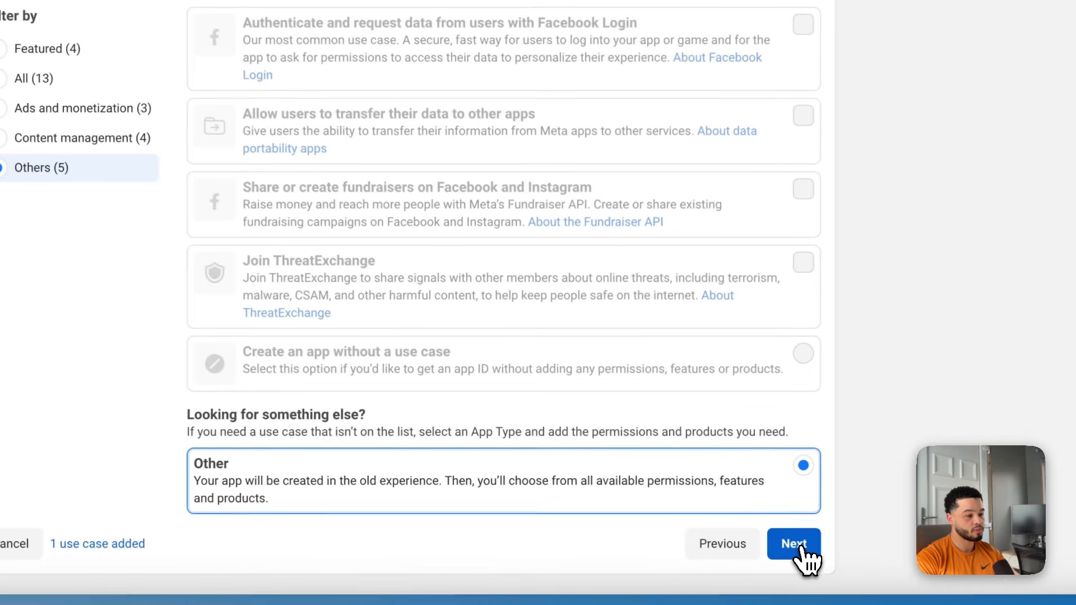
{"action": "left_click", "coordinate": [796, 547]}
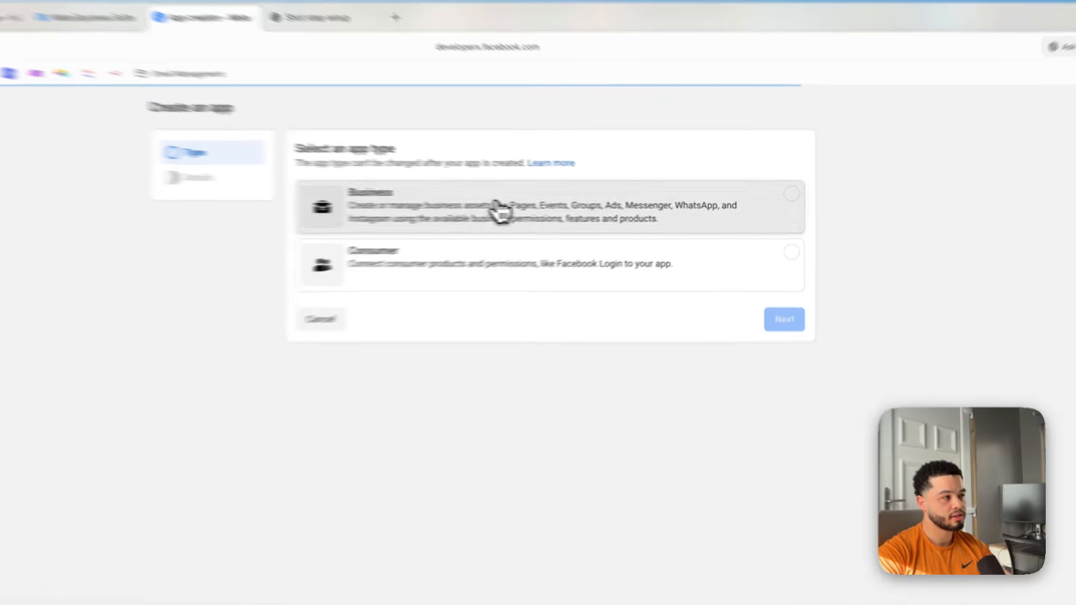
{"action": "left_click", "coordinate": [593, 224]}
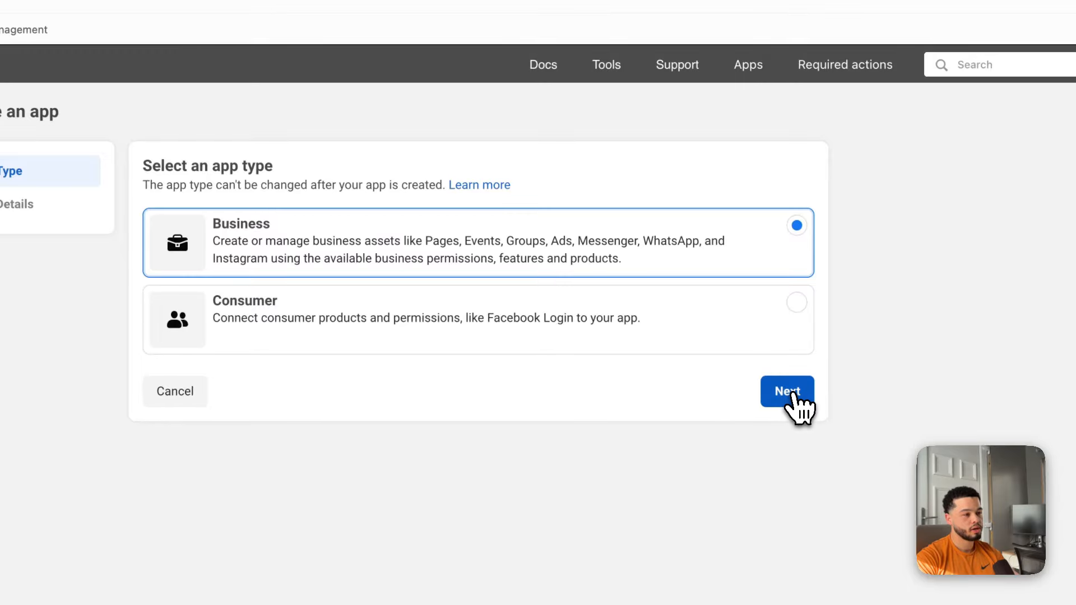
{"action": "left_click", "coordinate": [795, 395]}
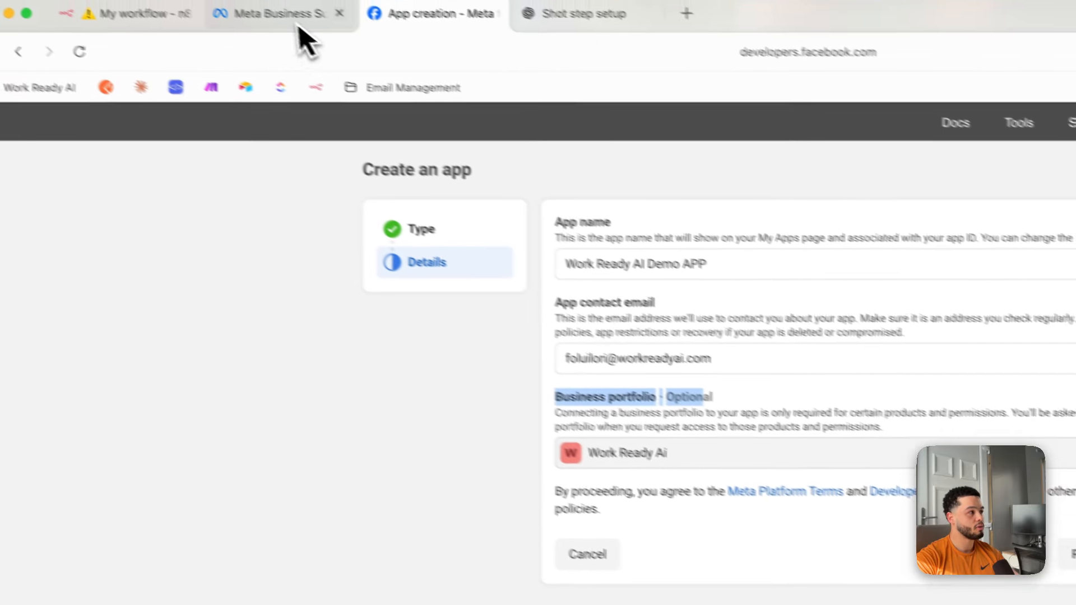
{"action": "left_click", "coordinate": [298, 22]}
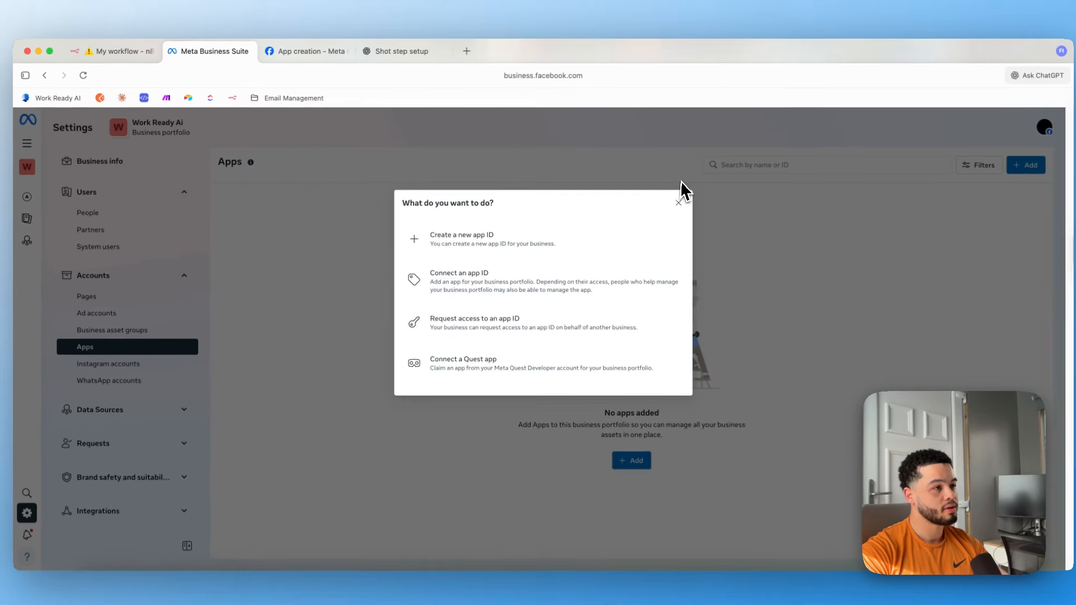
Dismiss the app options, check the Work Ready Ai portfolio, and resume the Create an app form.
{"action": "left_click", "coordinate": [678, 202]}
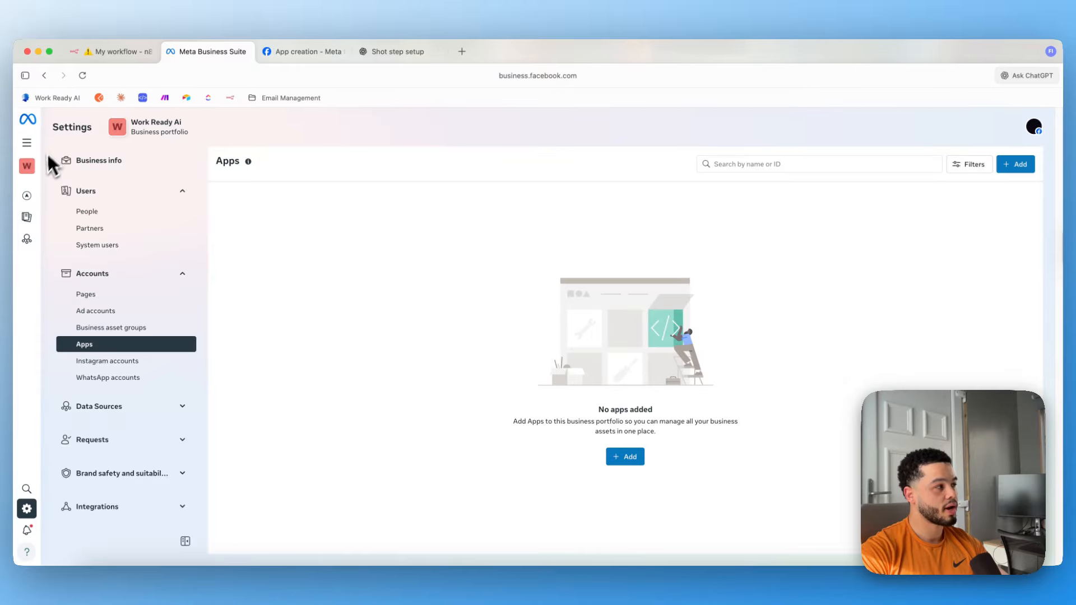
{"action": "mouse_move", "coordinate": [32, 149]}
{"action": "left_click", "coordinate": [70, 163]}
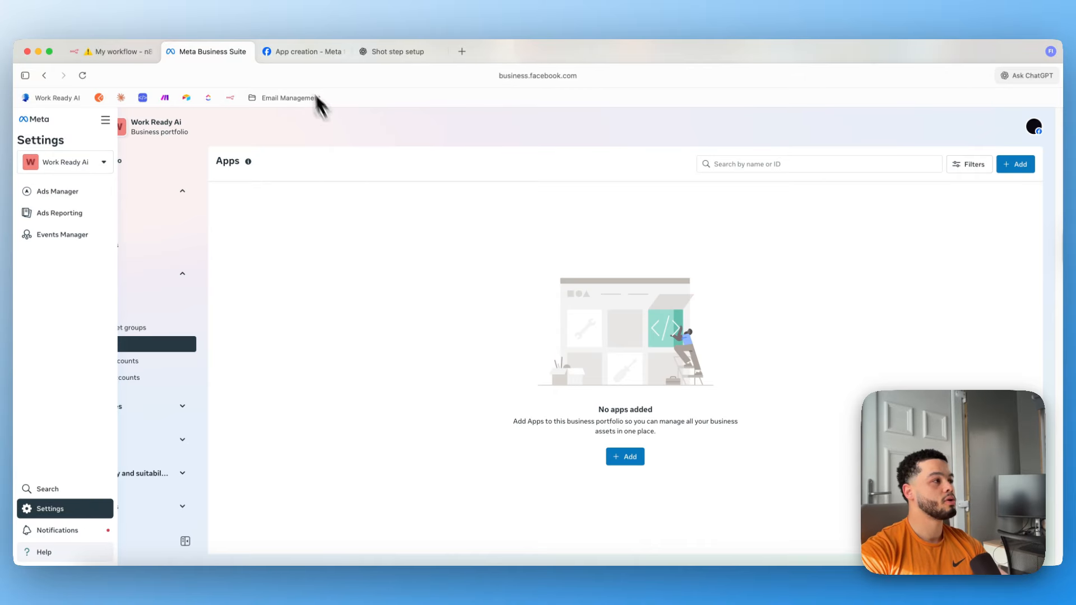
{"action": "left_click", "coordinate": [292, 55]}
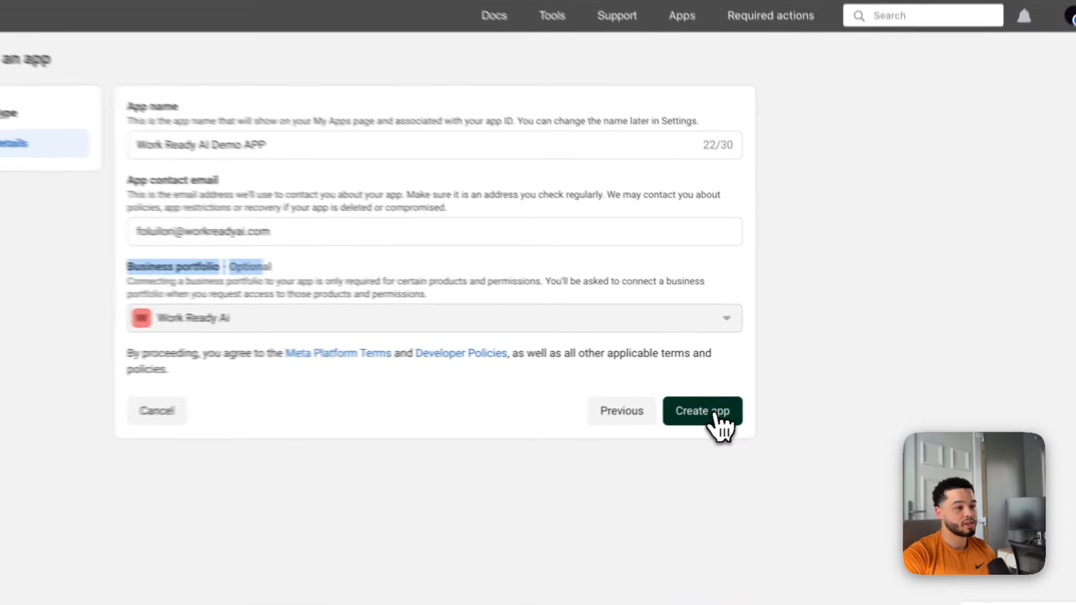
Create Work Ready AI Demo APP and copy its App ID from Basic settings.
{"action": "left_click", "coordinate": [782, 394]}
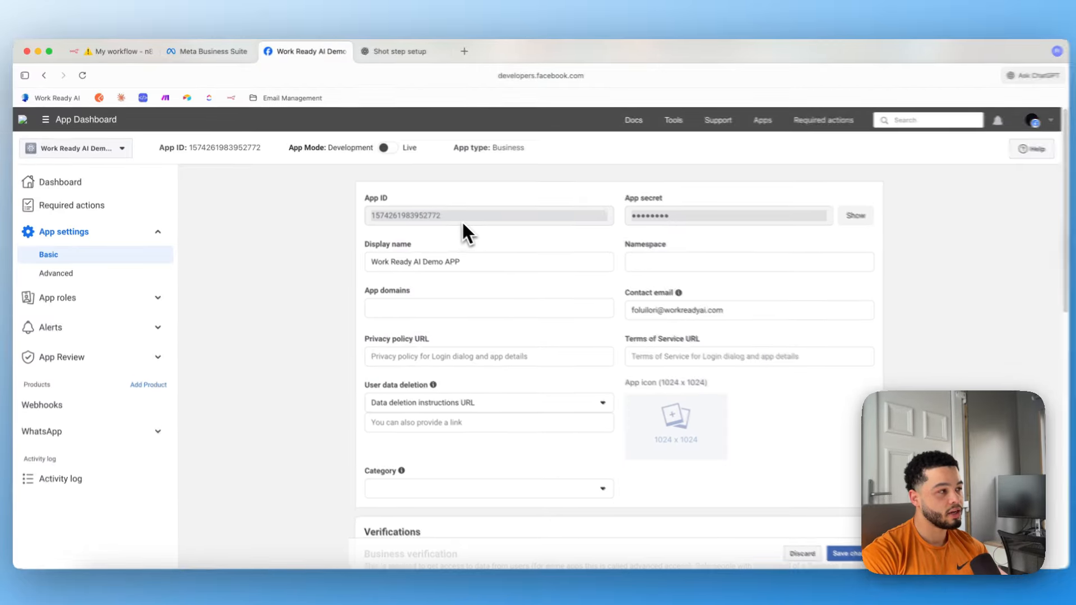
{"action": "double_click", "coordinate": [456, 218]}
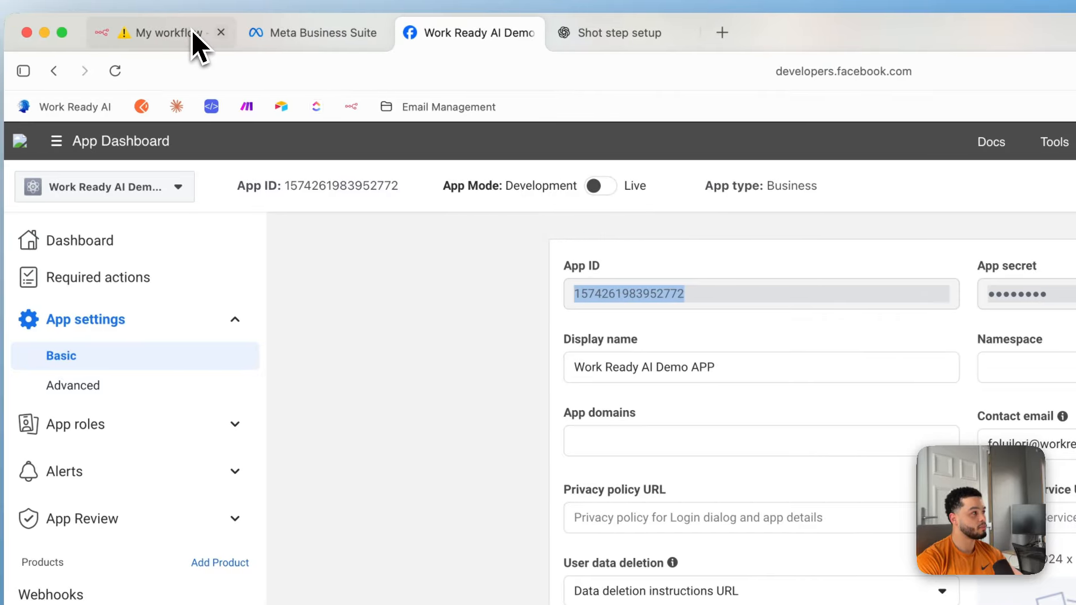
{"action": "left_click", "coordinate": [194, 45]}
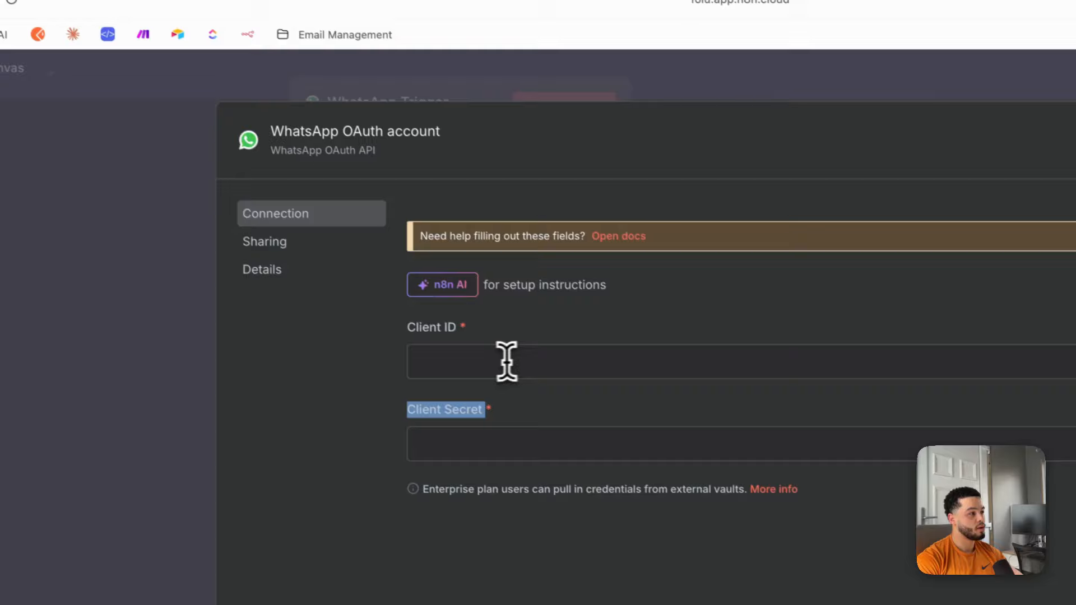
Paste the App ID as the n8n Client ID and reveal the Meta app secret.
{"action": "left_click", "coordinate": [607, 437]}
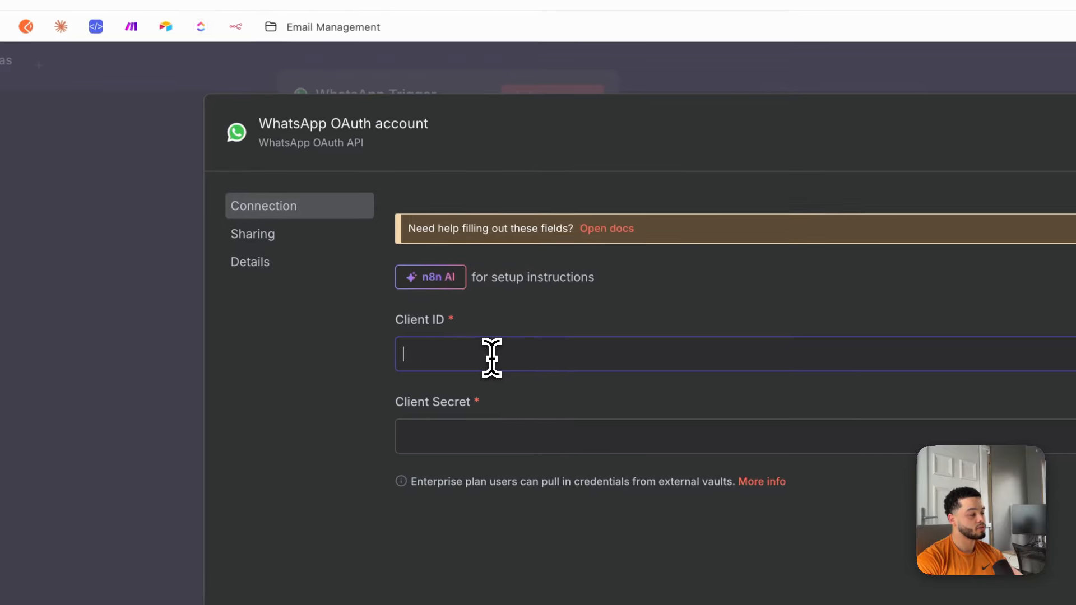
{"action": "key", "text": "super+v"}
{"action": "left_click", "coordinate": [482, 440]}
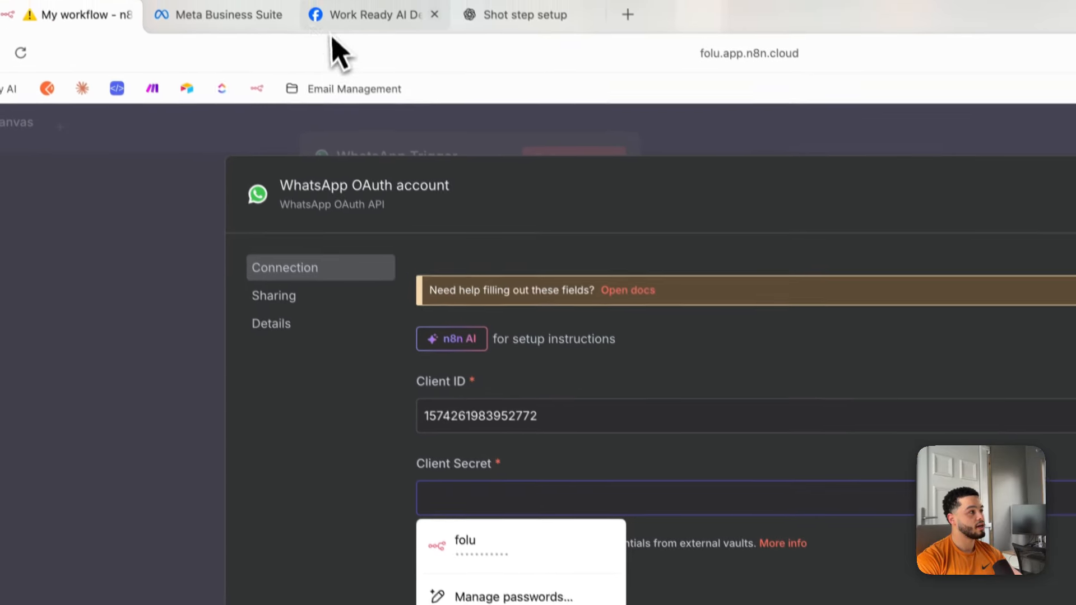
{"action": "left_click", "coordinate": [245, 31]}
{"action": "left_click", "coordinate": [387, 33]}
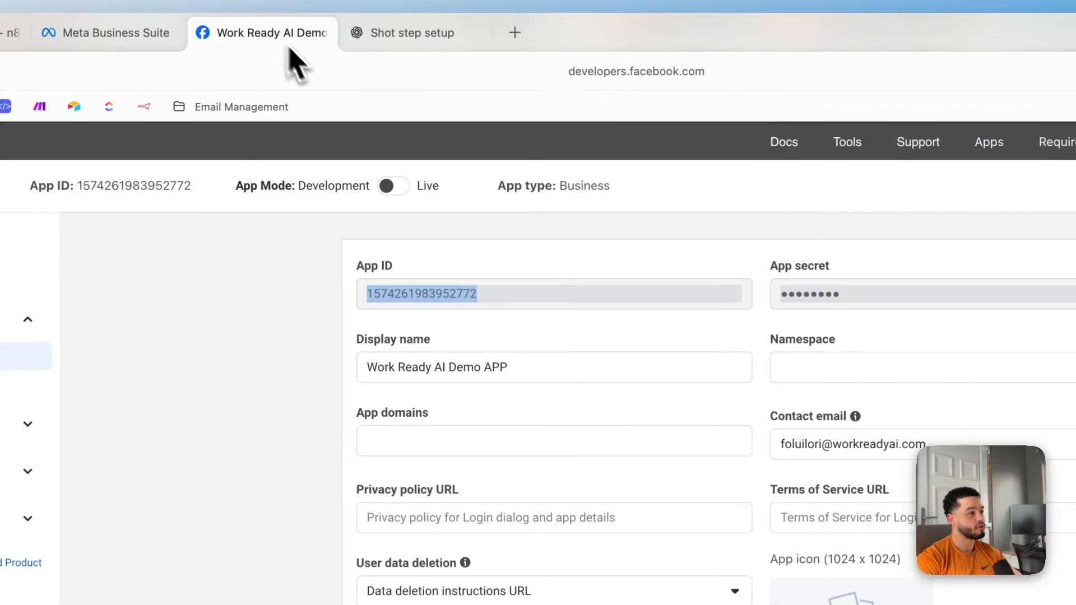
{"action": "left_click", "coordinate": [836, 257]}
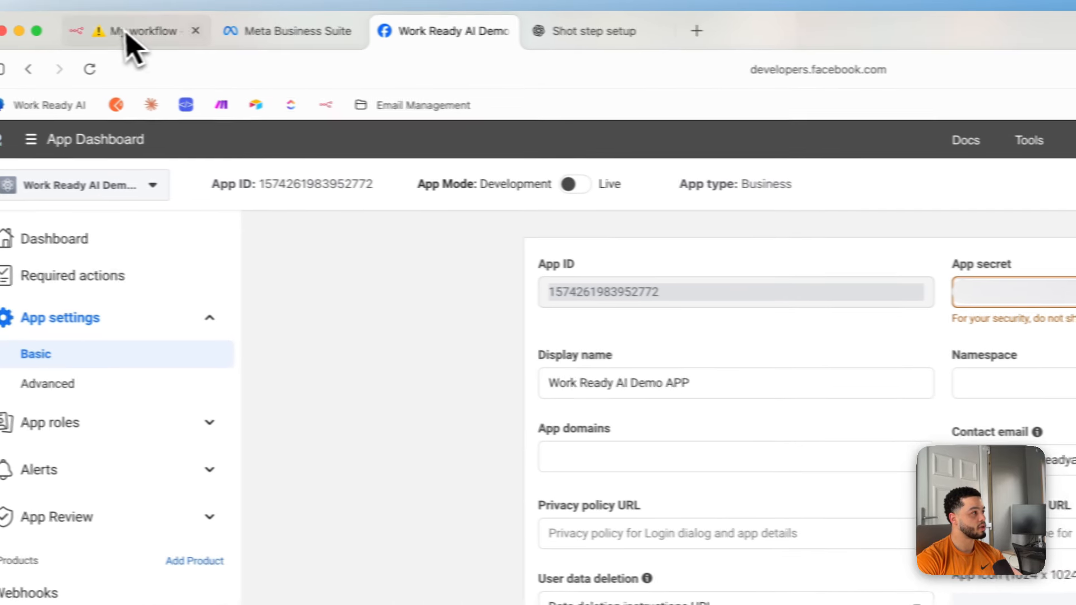
Paste the app secret as Client Secret, save the credential, and confirm the connection succeeds.
{"action": "left_click", "coordinate": [149, 42]}
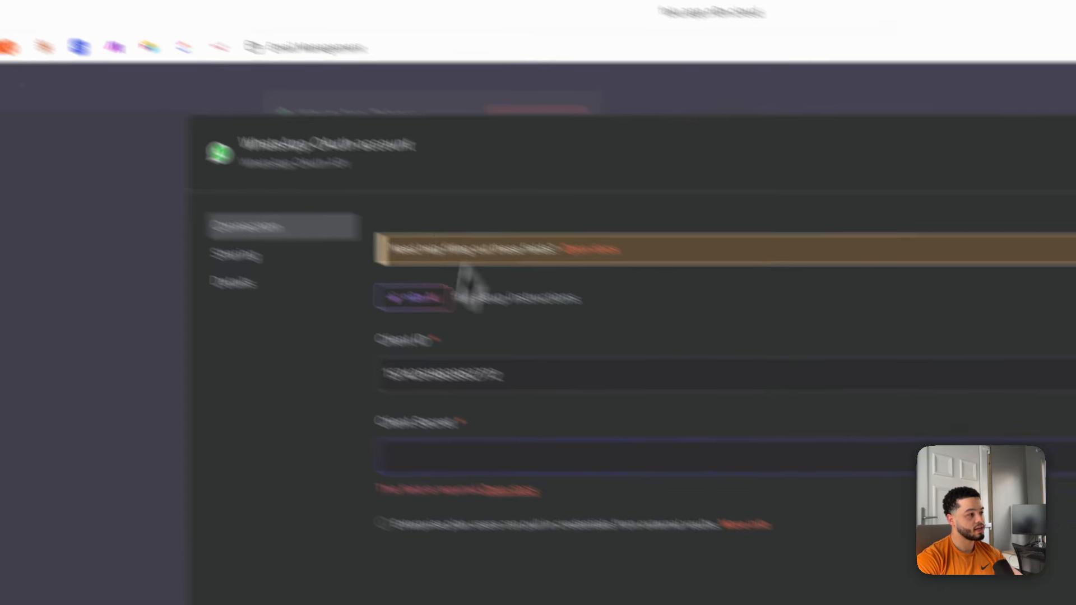
{"action": "left_click", "coordinate": [494, 459]}
{"action": "key", "text": "super+v"}
{"action": "left_click", "coordinate": [889, 550]}
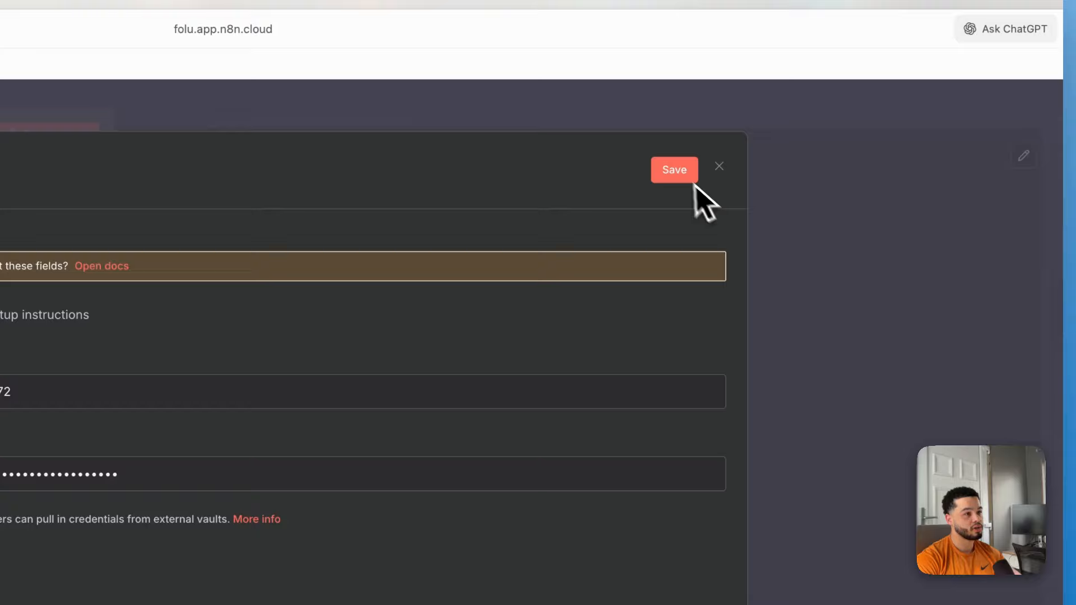
{"action": "left_click", "coordinate": [838, 91]}
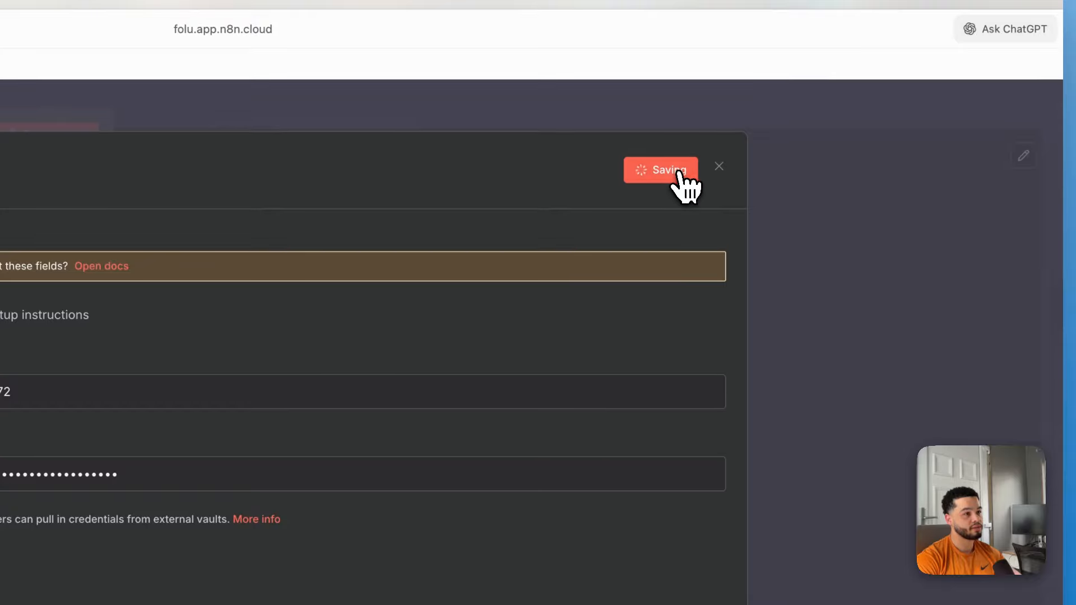
{"action": "left_click_drag", "start_coordinate": [262, 262], "coordinate": [511, 272]}
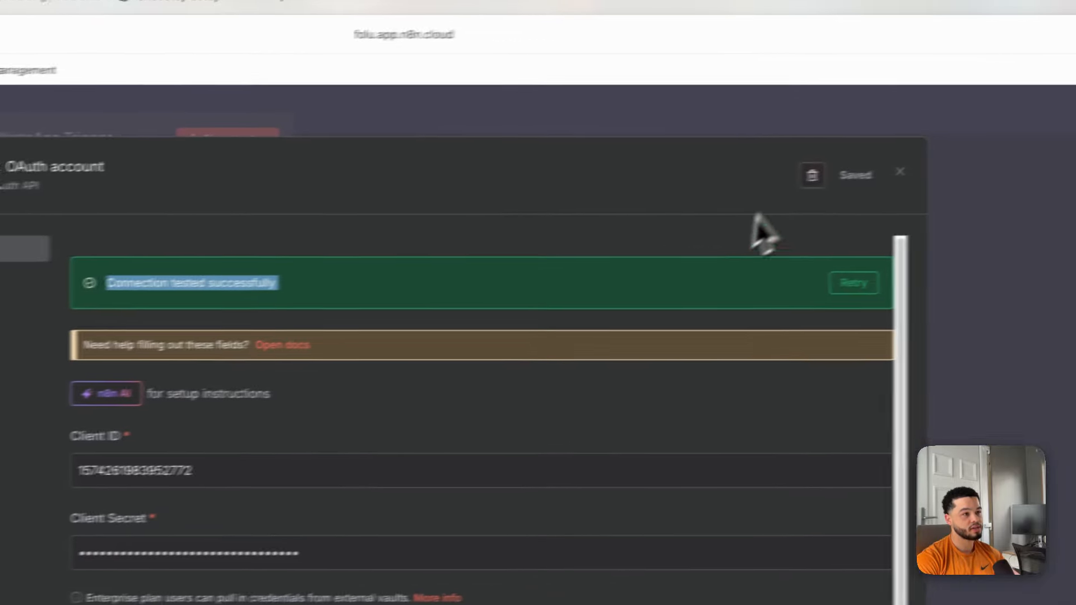
{"action": "left_click", "coordinate": [900, 172]}
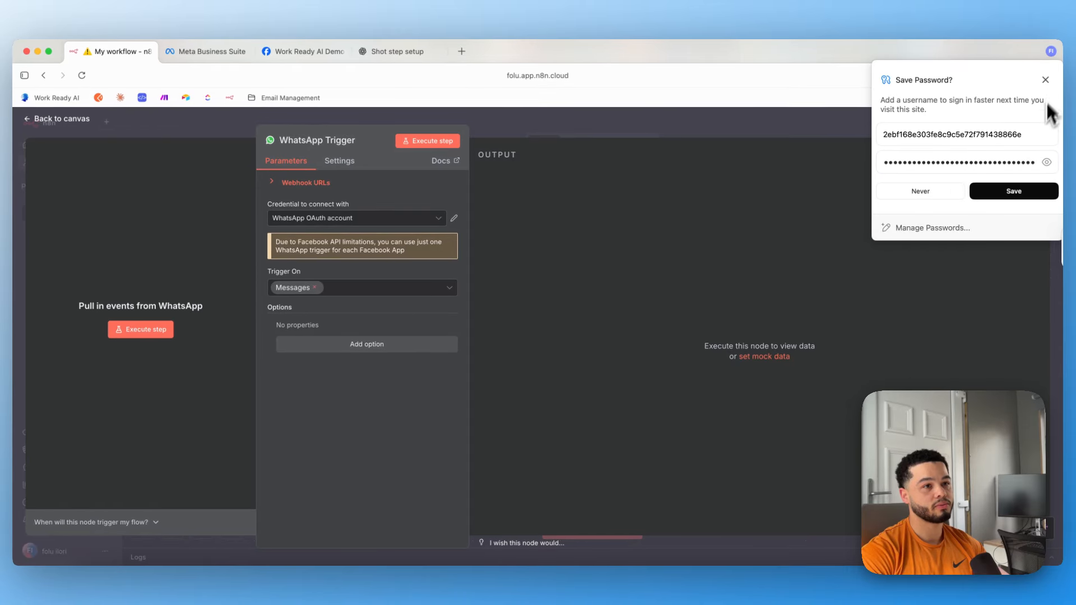
{"action": "left_click", "coordinate": [303, 52]}
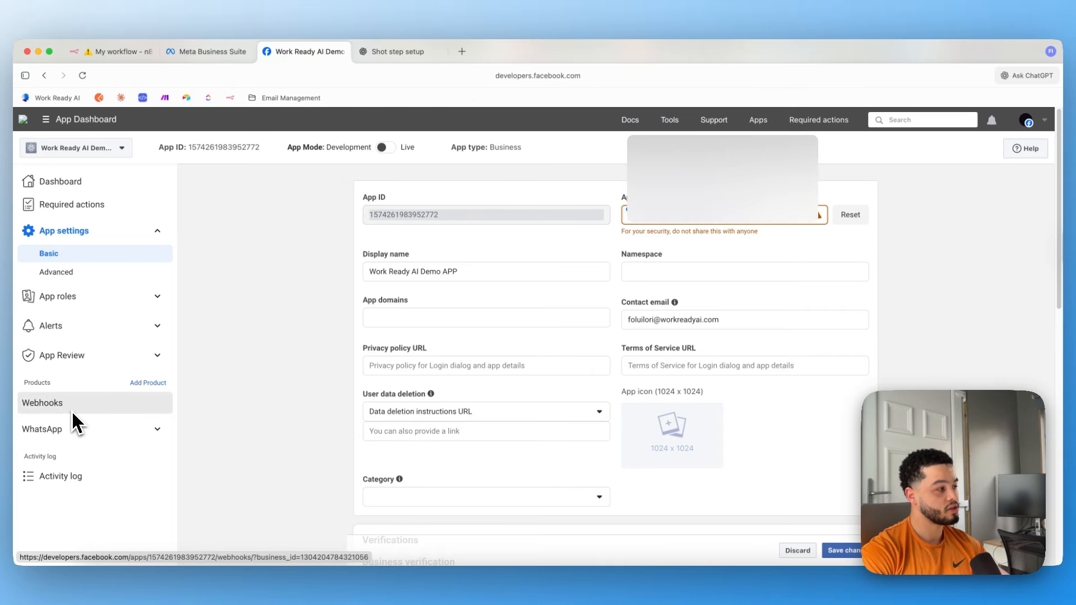
Open the WhatsApp API Setup page from the app dashboard sidebar.
{"action": "left_click", "coordinate": [73, 441]}
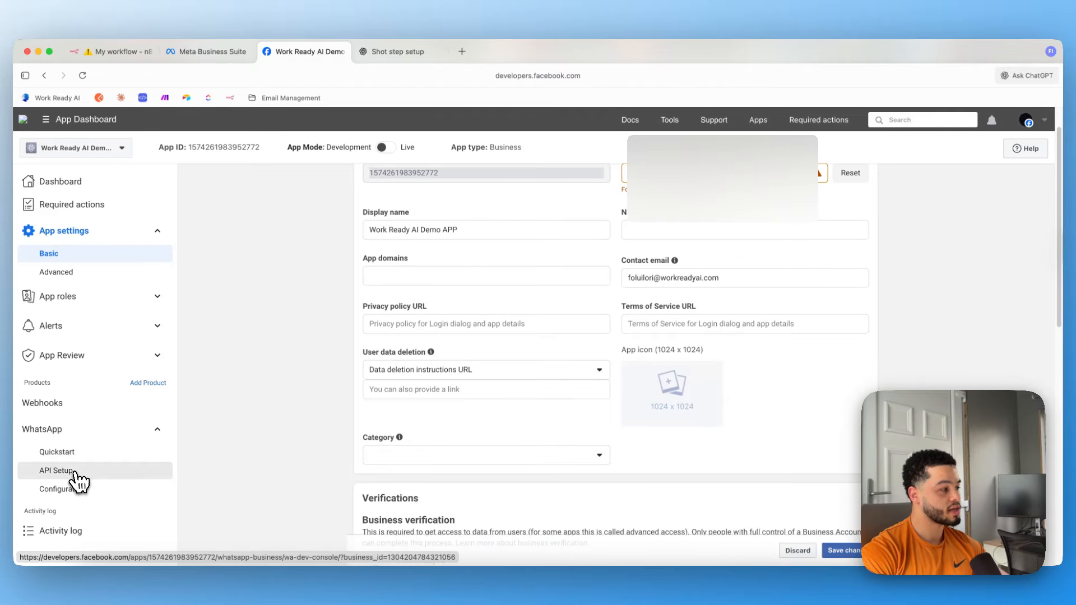
{"action": "left_click", "coordinate": [72, 472]}
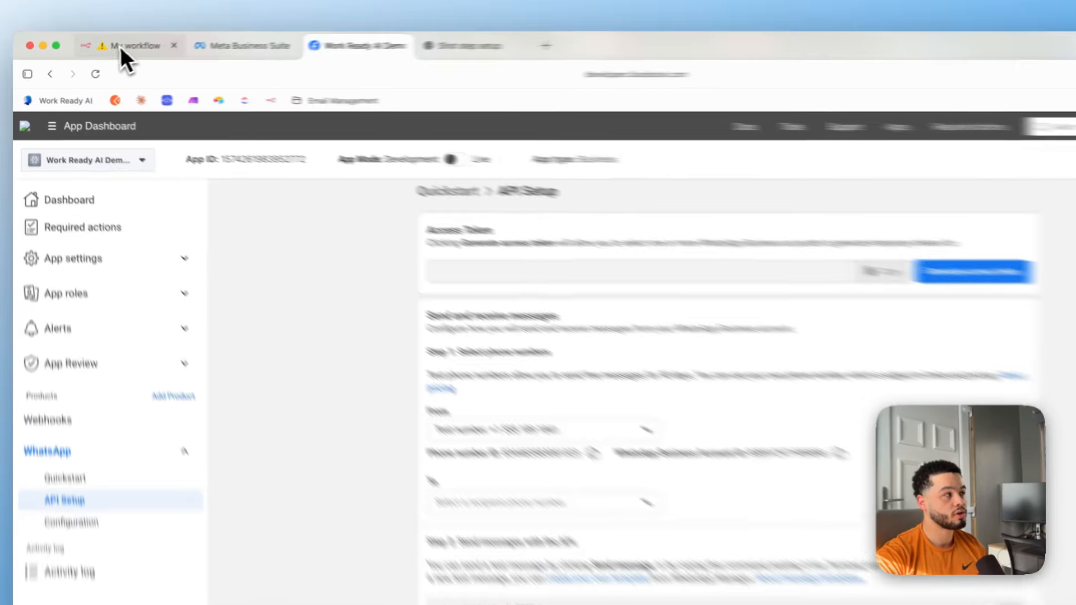
{"action": "left_click", "coordinate": [120, 48]}
{"action": "left_click", "coordinate": [473, 37]}
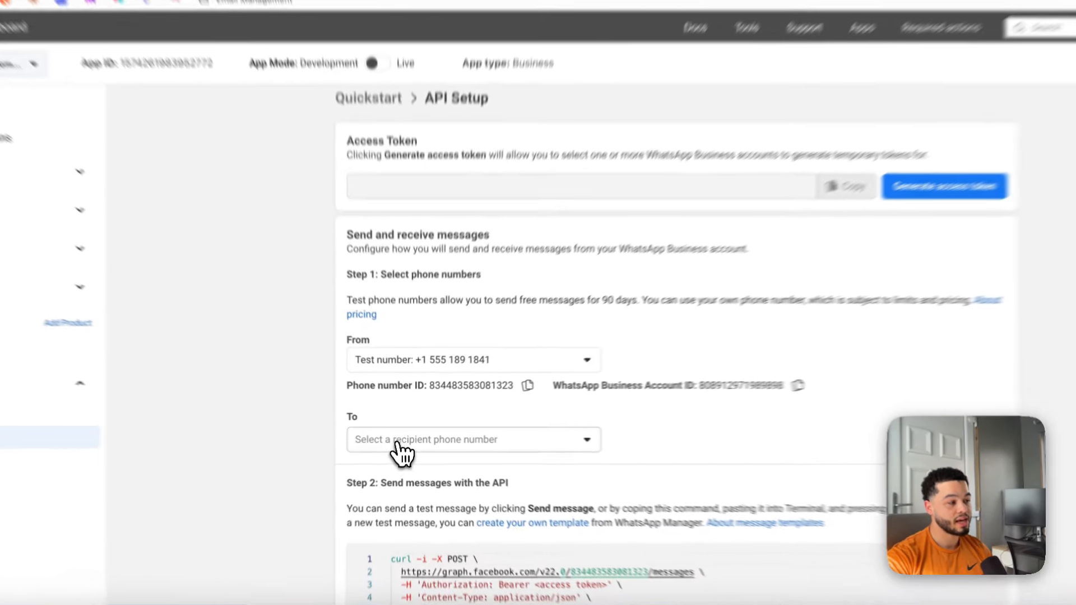
Add a recipient number in the phone number list with country code IE +353.
{"action": "left_click", "coordinate": [426, 440]}
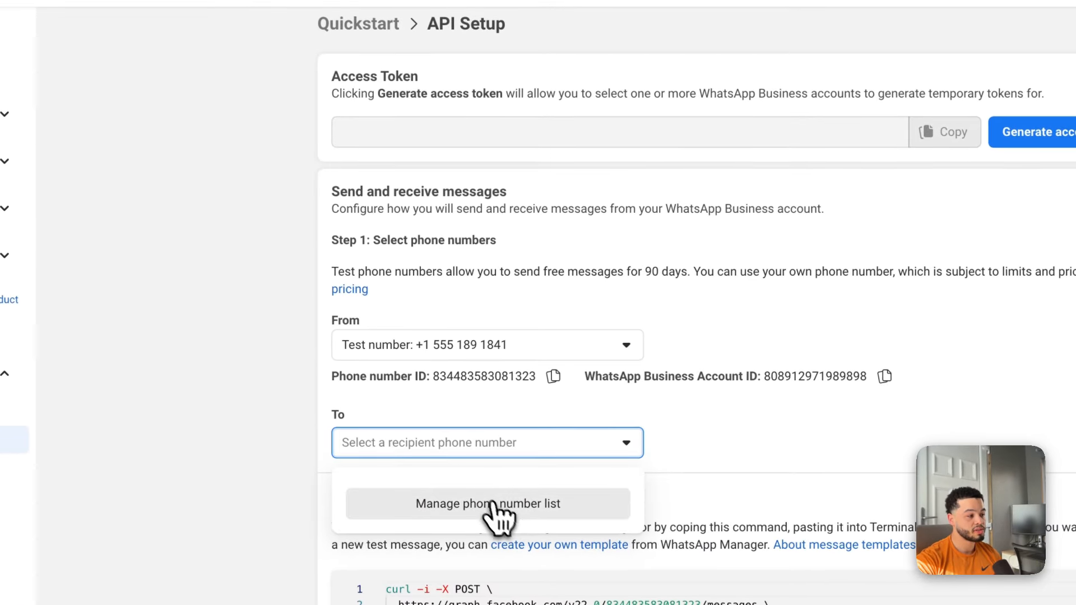
{"action": "left_click", "coordinate": [493, 511]}
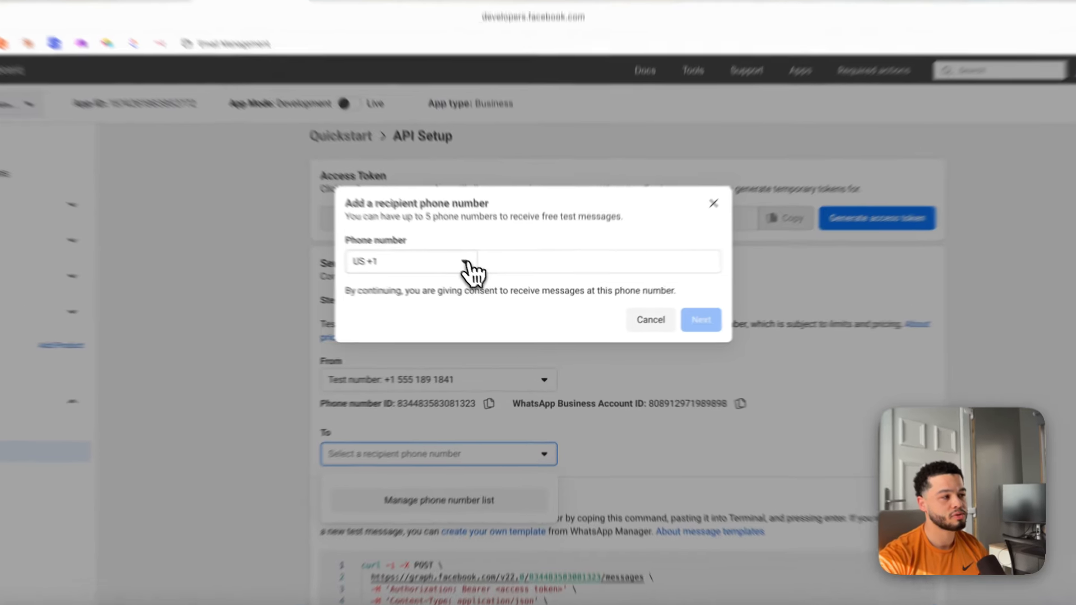
{"action": "left_click", "coordinate": [480, 278]}
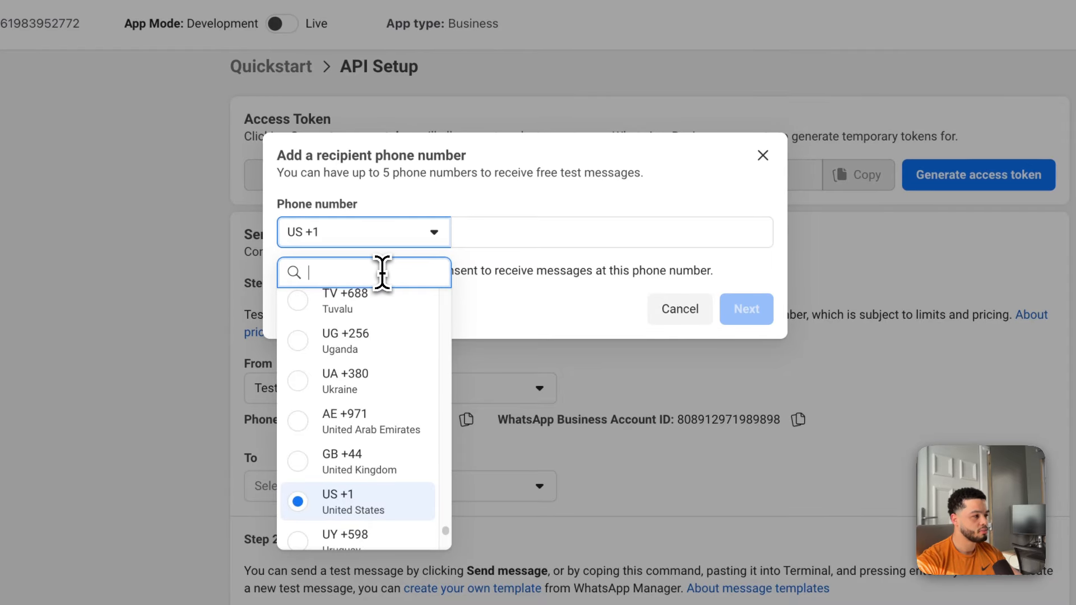
{"action": "type", "text": "353"}
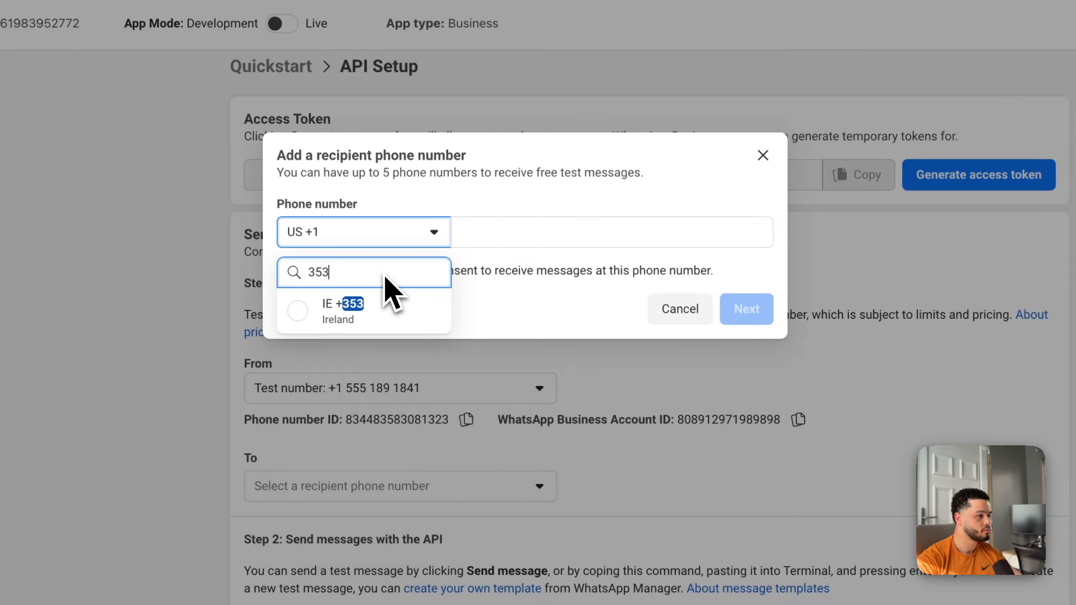
{"action": "left_click", "coordinate": [346, 321]}
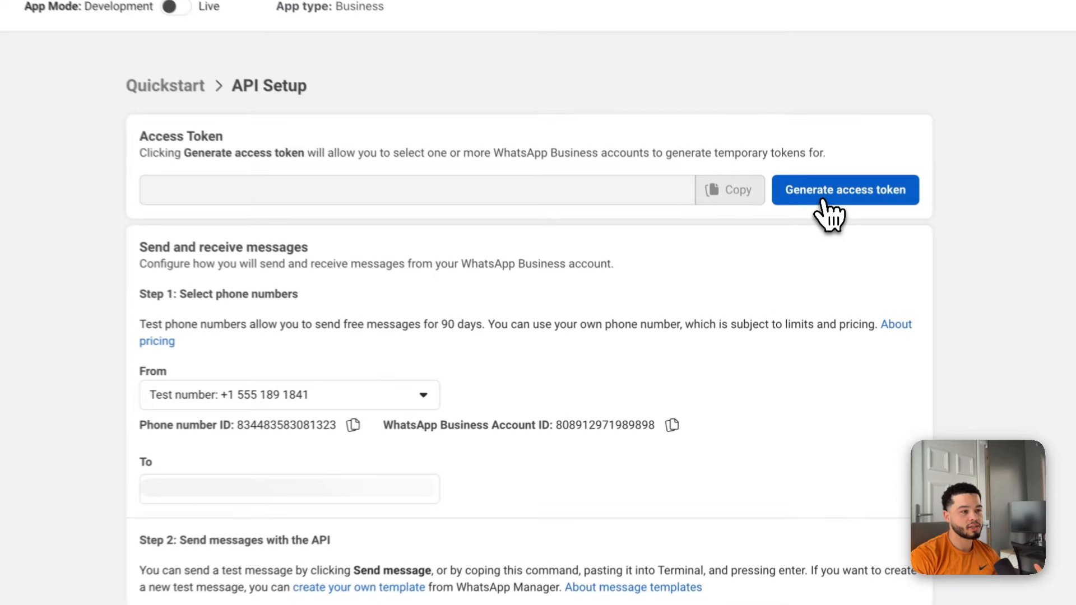
Generate a temporary access token, granting access to the Test WhatsApp Business Account.
{"action": "left_click", "coordinate": [808, 270]}
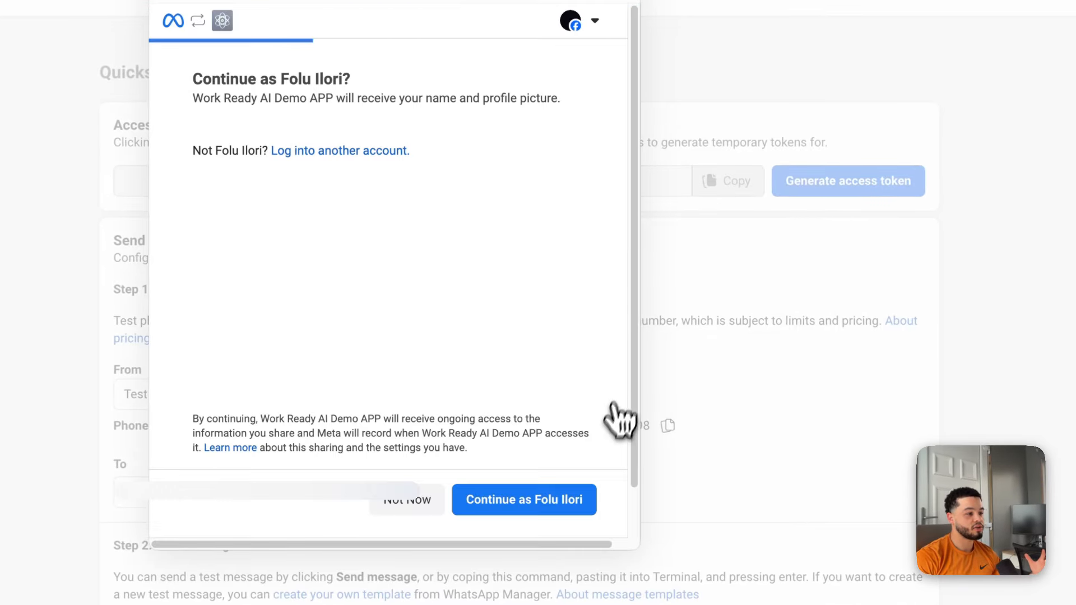
{"action": "left_click", "coordinate": [574, 504]}
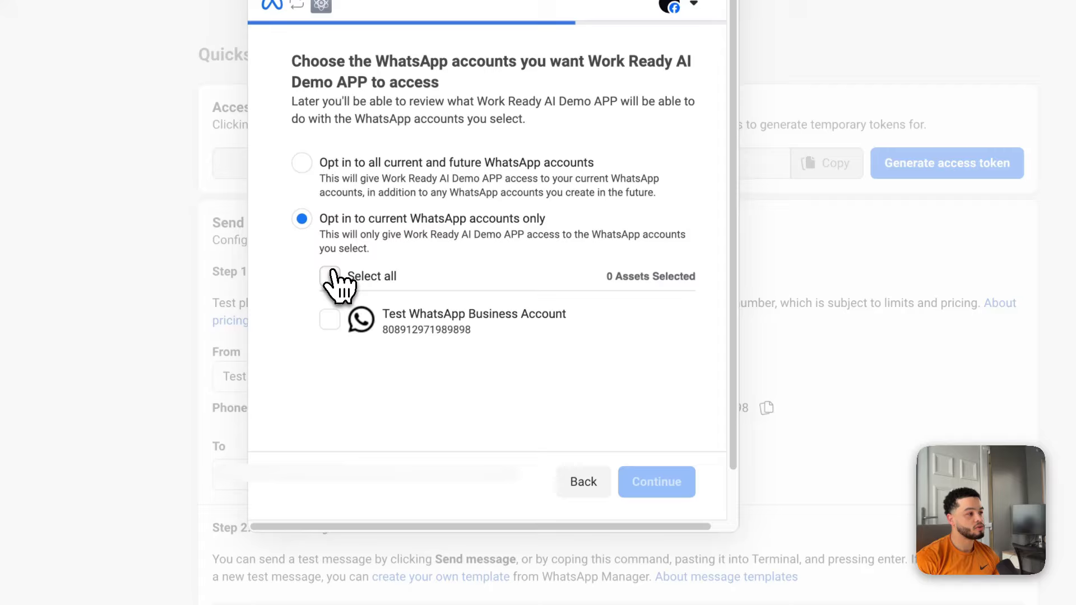
{"action": "left_click", "coordinate": [331, 275]}
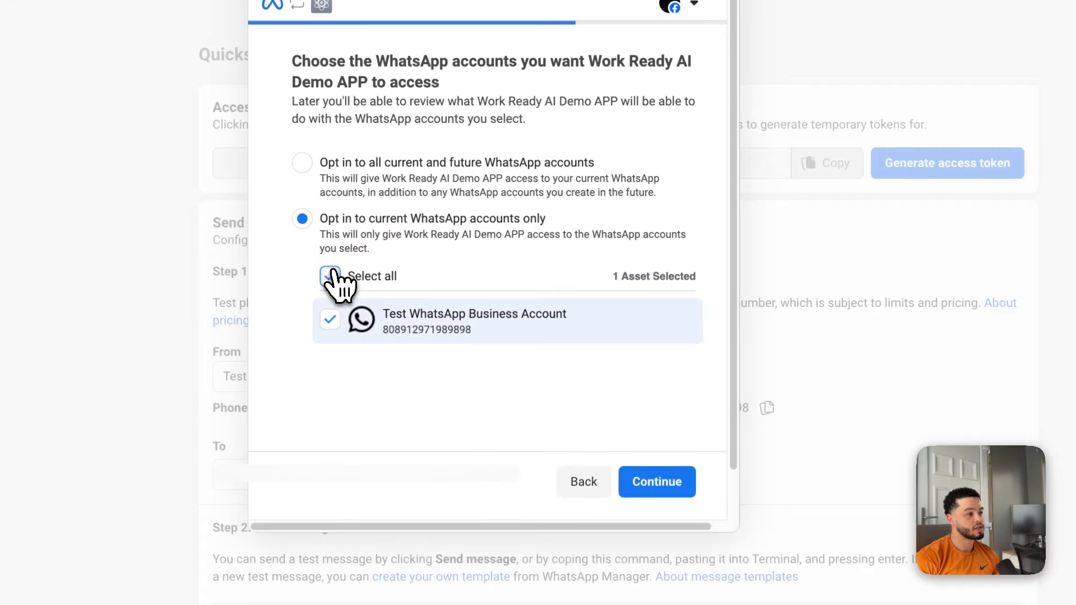
{"action": "left_click", "coordinate": [673, 487]}
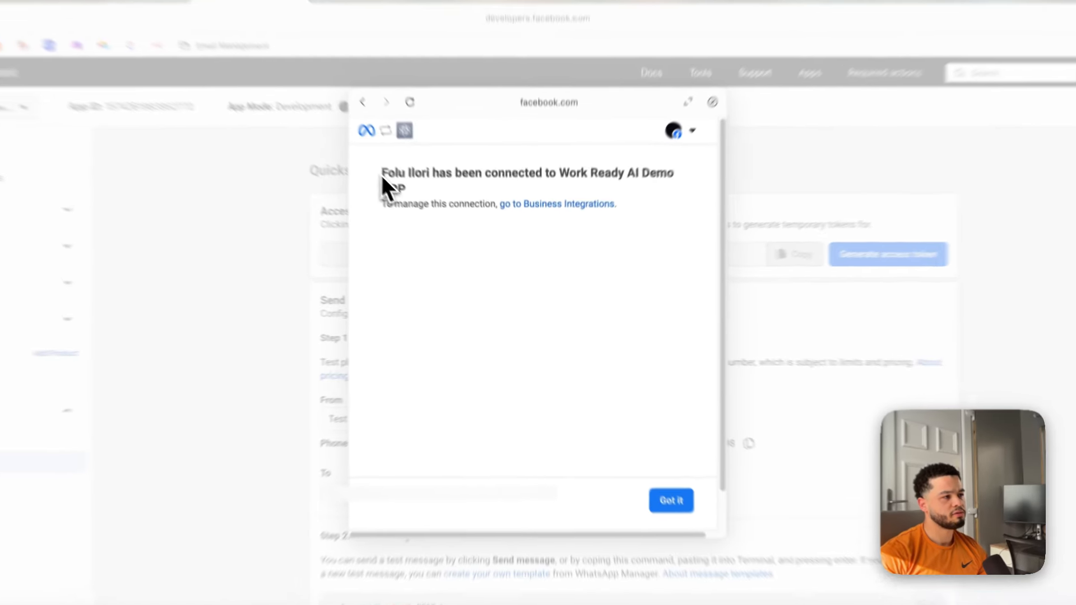
{"action": "left_click_drag", "start_coordinate": [412, 200], "coordinate": [607, 202]}
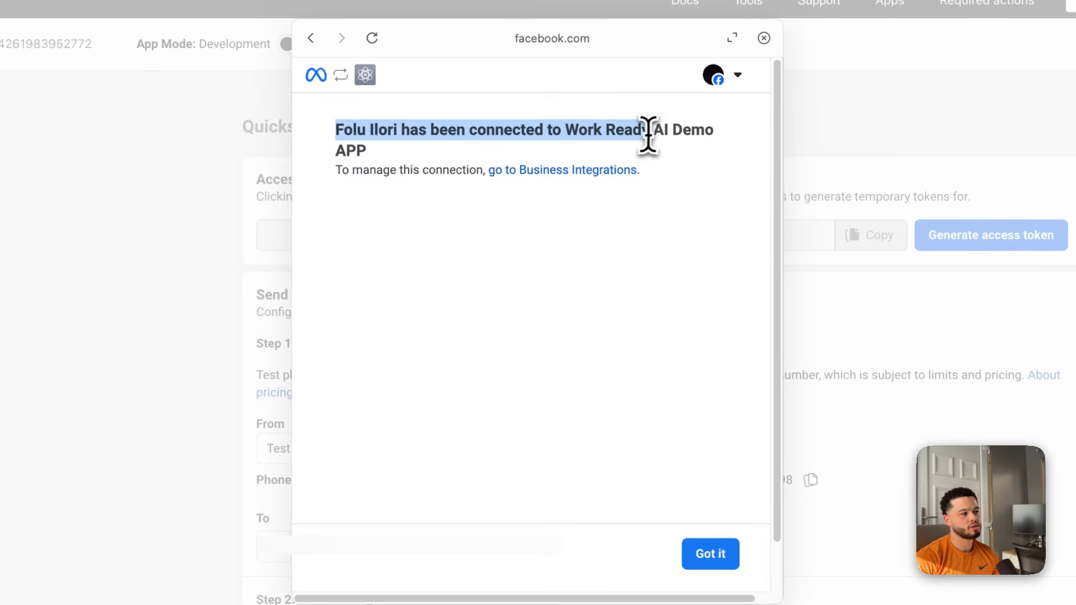
{"action": "left_click_drag", "start_coordinate": [648, 134], "coordinate": [544, 169]}
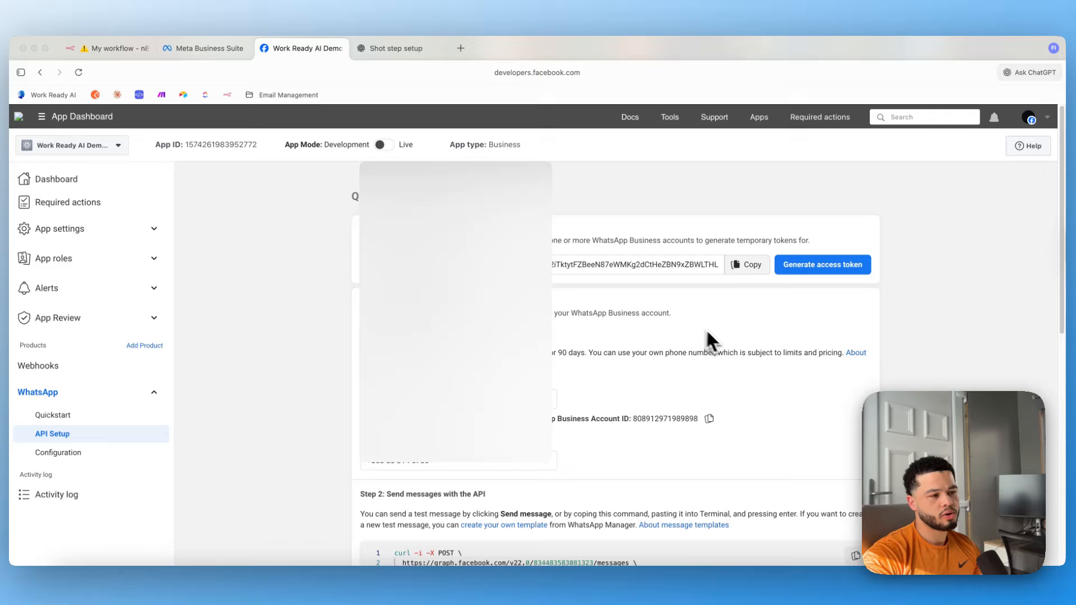
Send the hello_world template test message from Step 2 of API Setup.
{"action": "scroll", "coordinate": [734, 235], "scroll_direction": "down", "scroll_amount": 5}
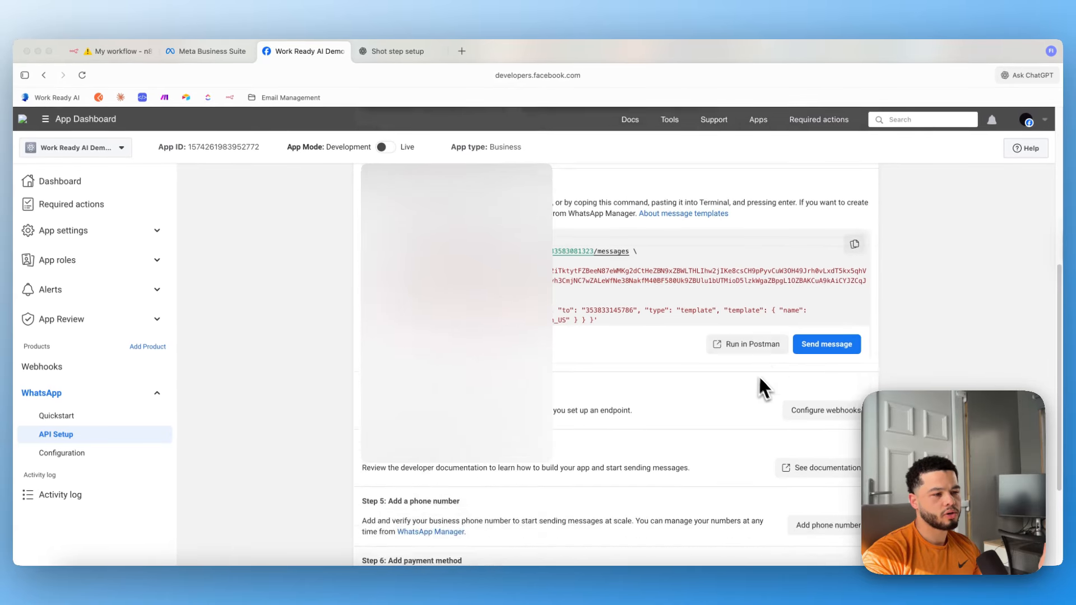
{"action": "scroll", "coordinate": [763, 376], "scroll_direction": "down", "scroll_amount": 2}
{"action": "scroll", "coordinate": [810, 346], "scroll_direction": "up", "scroll_amount": 1}
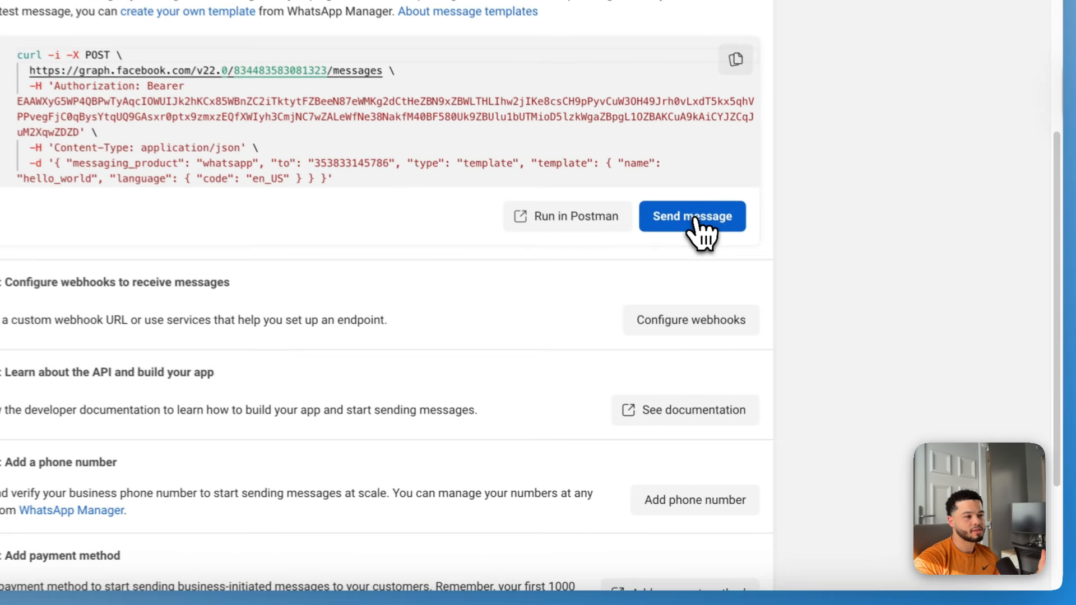
{"action": "left_click", "coordinate": [760, 274]}
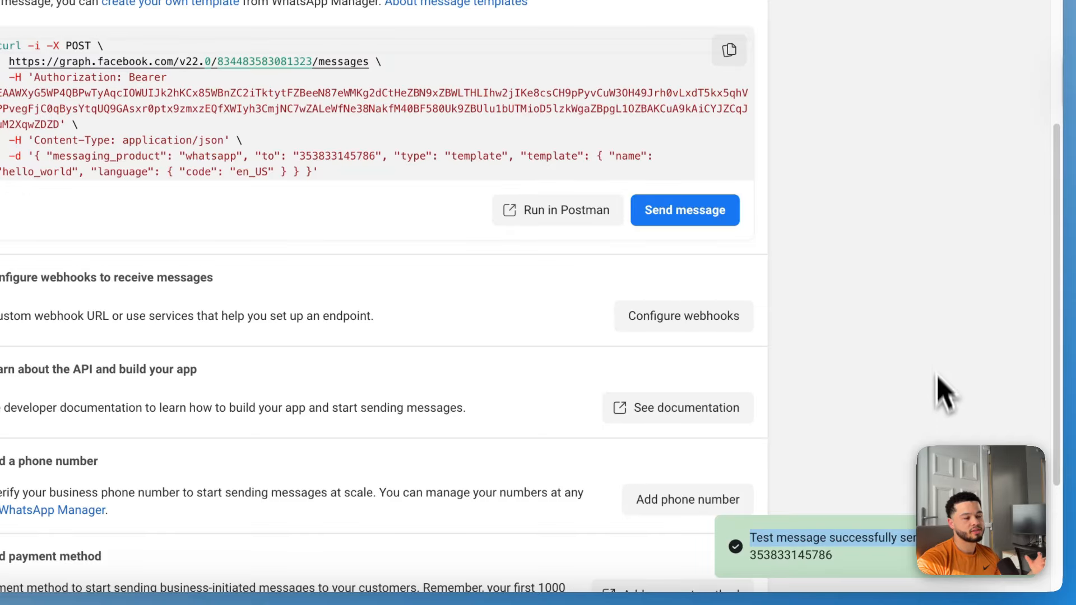
{"action": "left_click", "coordinate": [934, 349]}
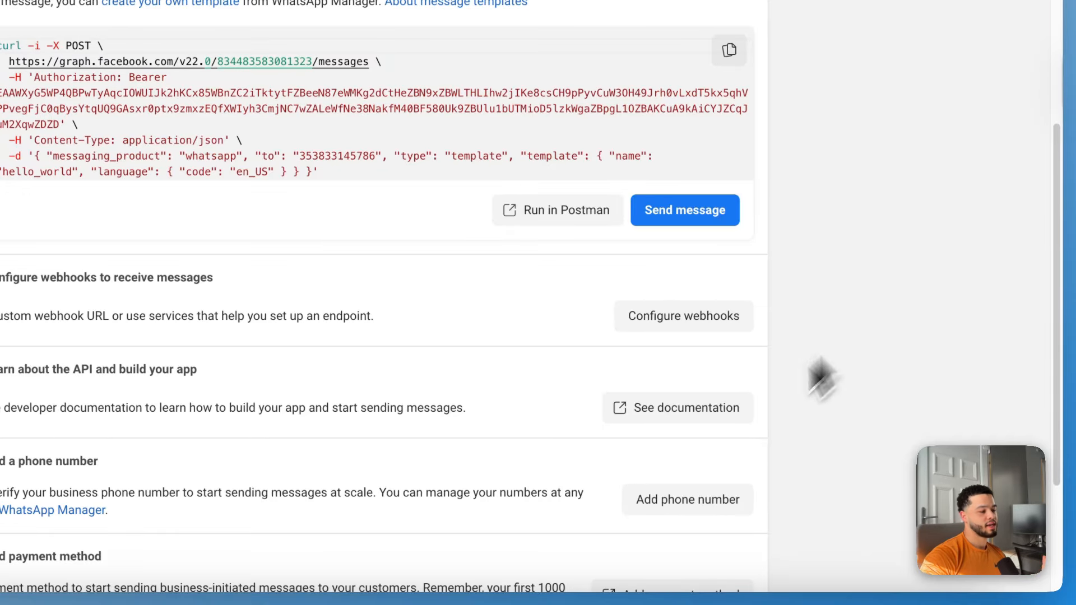
{"action": "left_click", "coordinate": [402, 603]}
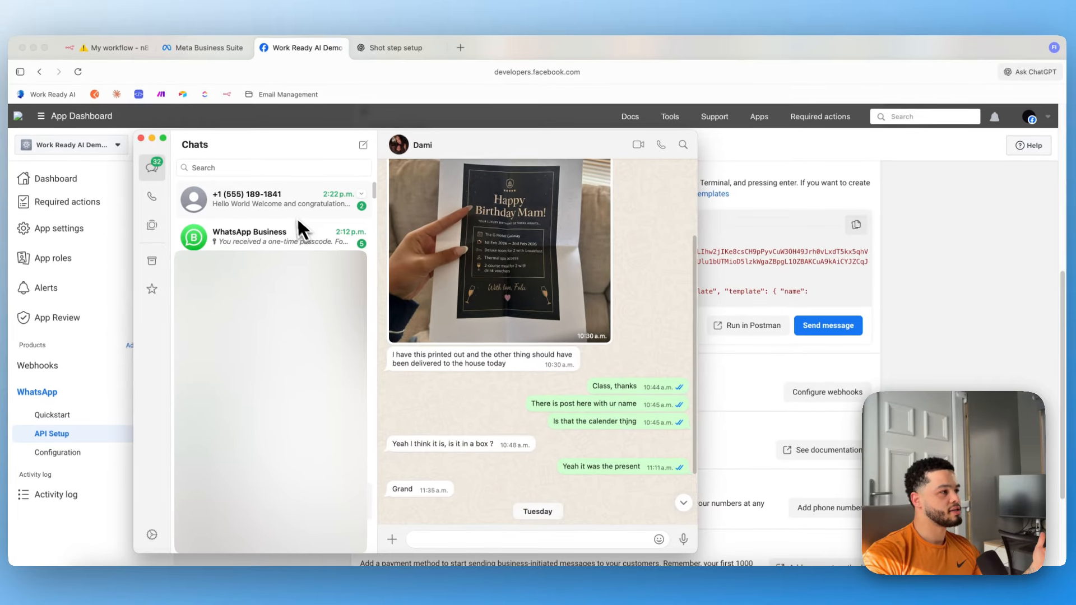
Check the test business number's WhatsApp chat for the Hello World messages, then return to n8n.
{"action": "left_click", "coordinate": [296, 218]}
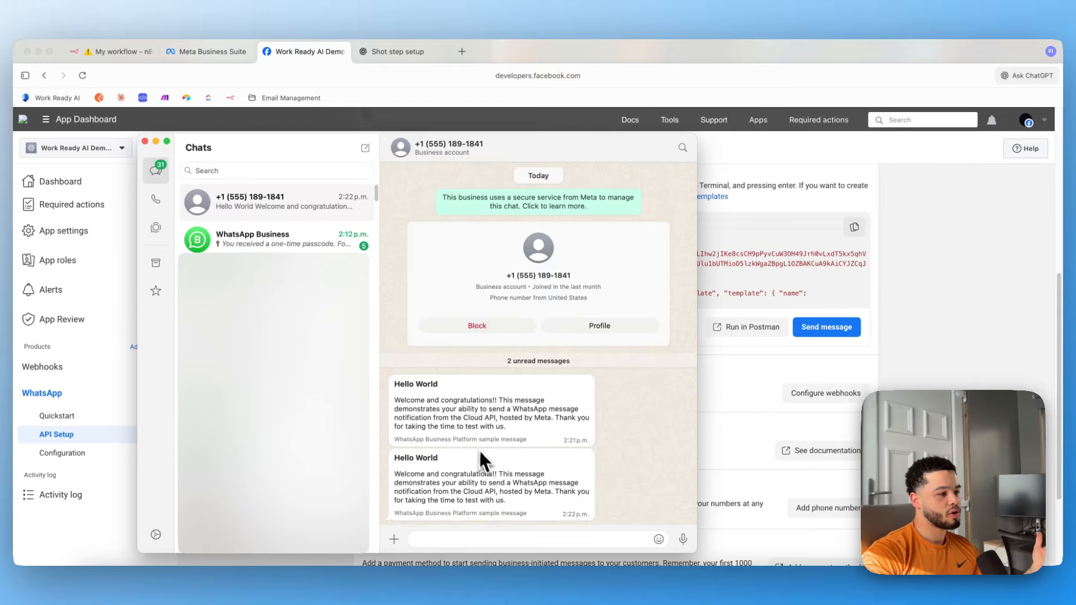
{"action": "left_click_drag", "start_coordinate": [527, 507], "coordinate": [390, 449]}
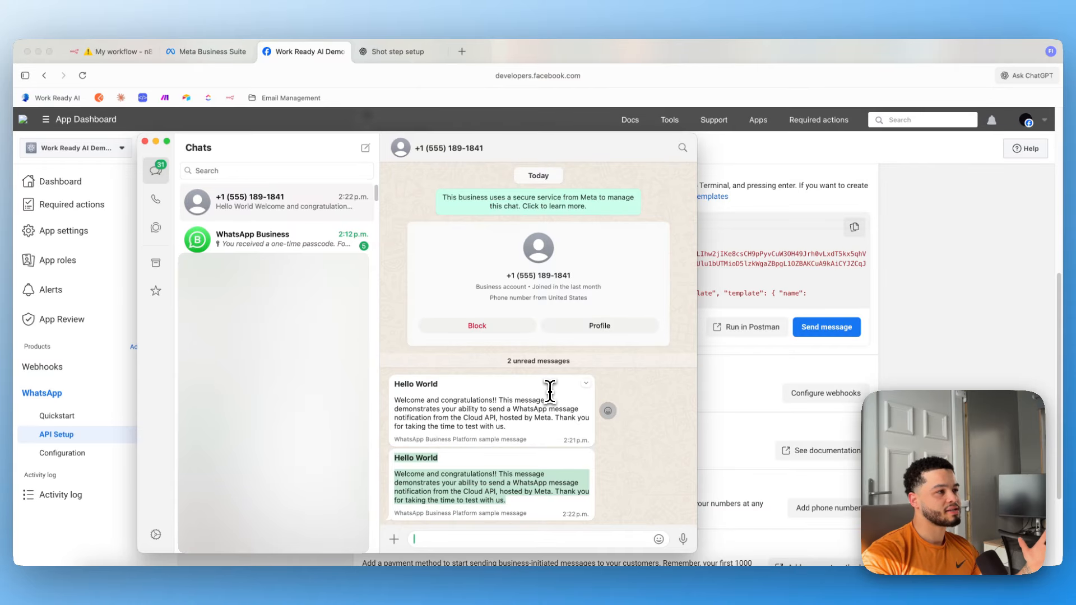
{"action": "left_click", "coordinate": [820, 348]}
{"action": "key", "text": "super+1"}
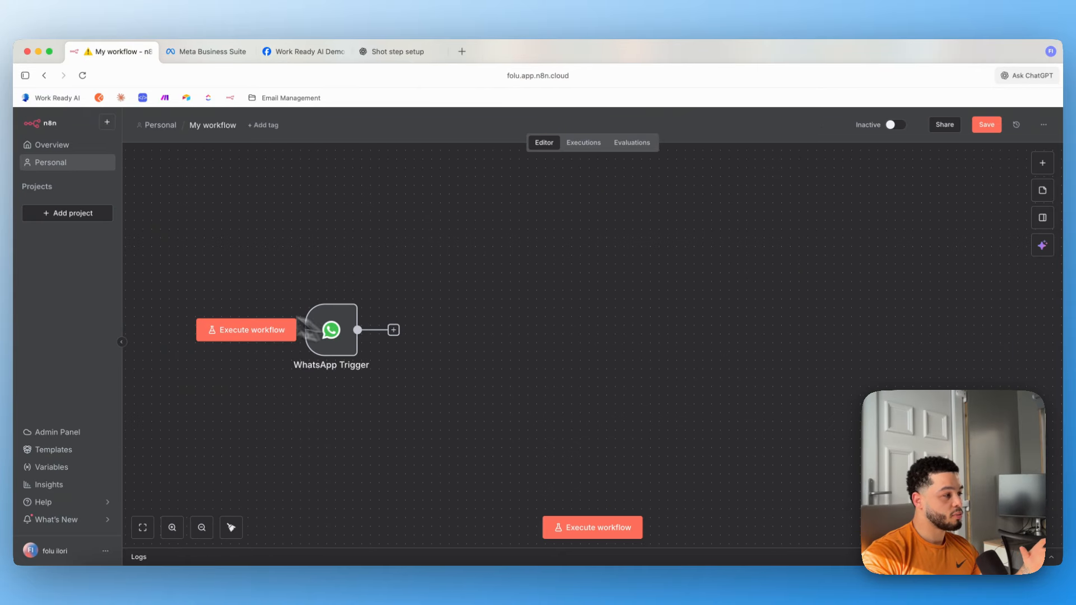
Execute the workflow, send 'hello' from WhatsApp, and confirm the trigger captured 1 item.
{"action": "left_click", "coordinate": [260, 332]}
{"action": "key", "text": "super+Tab"}
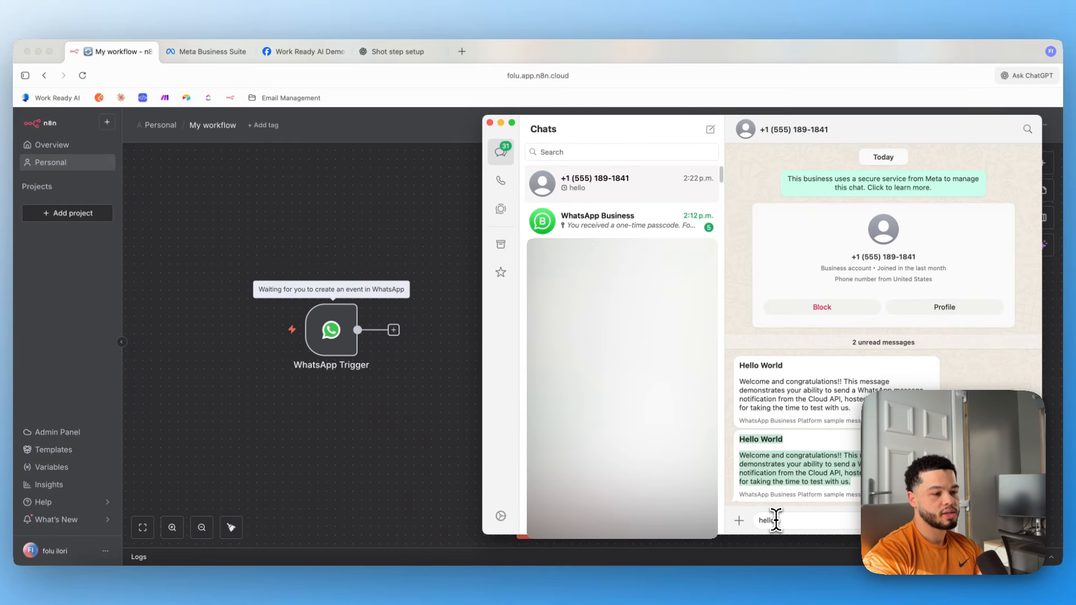
{"action": "key", "text": "Return"}
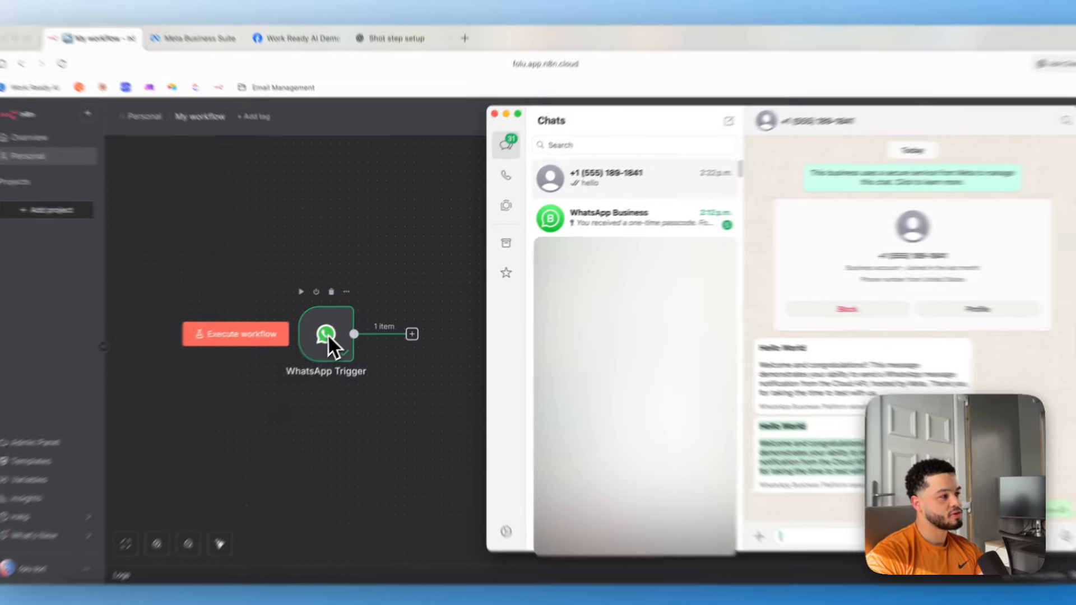
{"action": "left_click", "coordinate": [334, 332]}
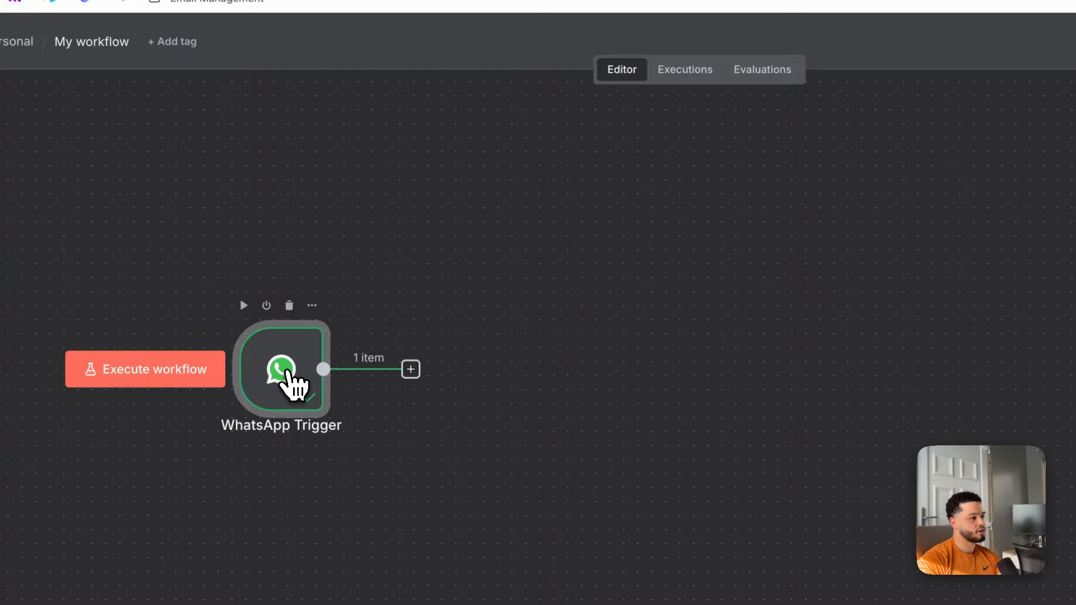
Inspect the WhatsApp Trigger output in Schema view, showing body 'hello', then shift the node left.
{"action": "double_click", "coordinate": [292, 384]}
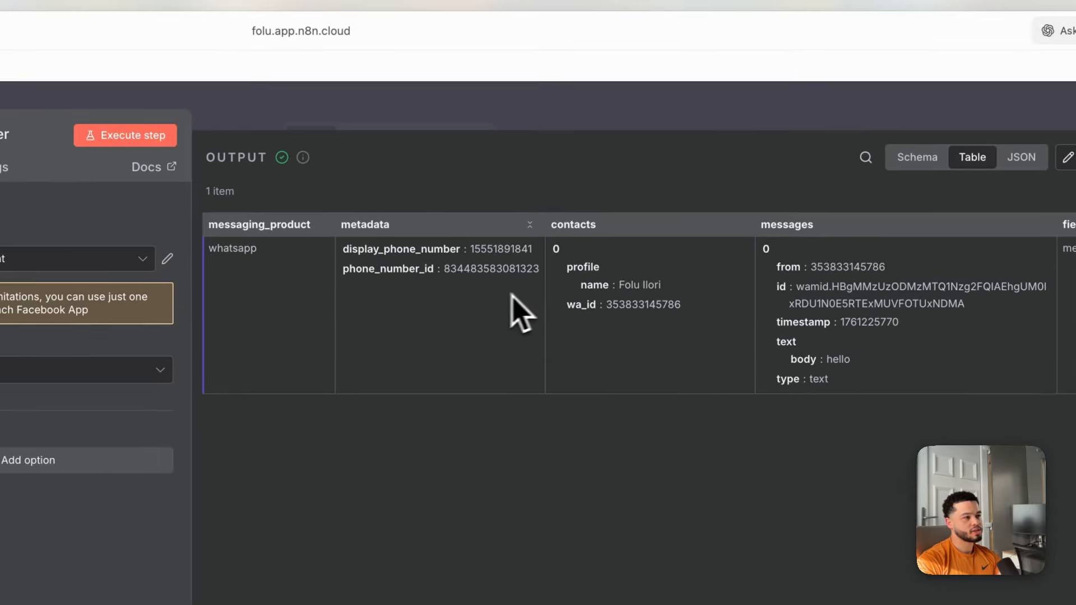
{"action": "left_click", "coordinate": [917, 157]}
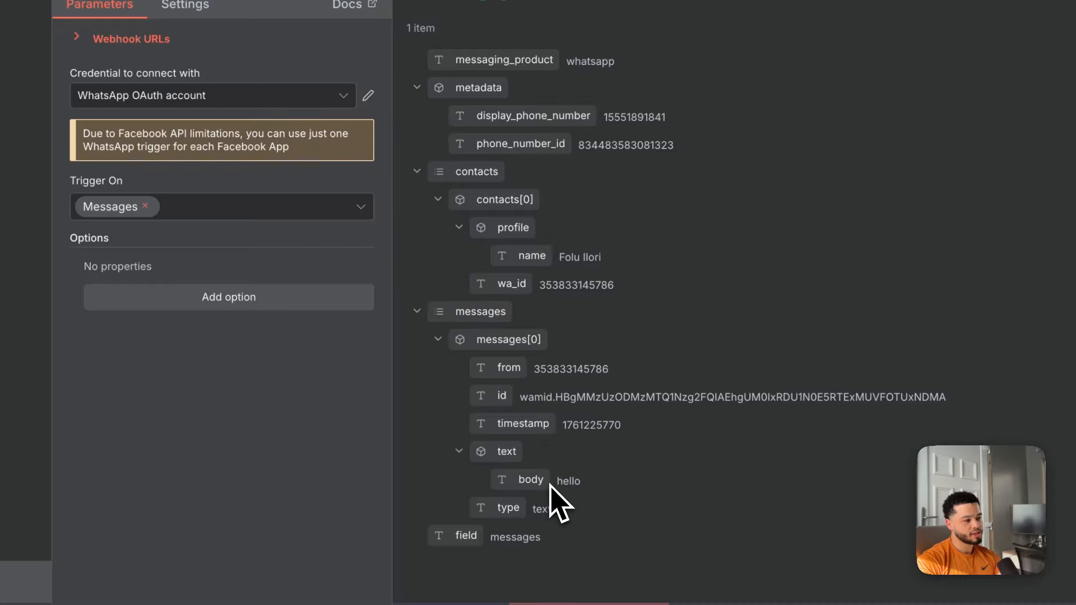
{"action": "double_click", "coordinate": [568, 481]}
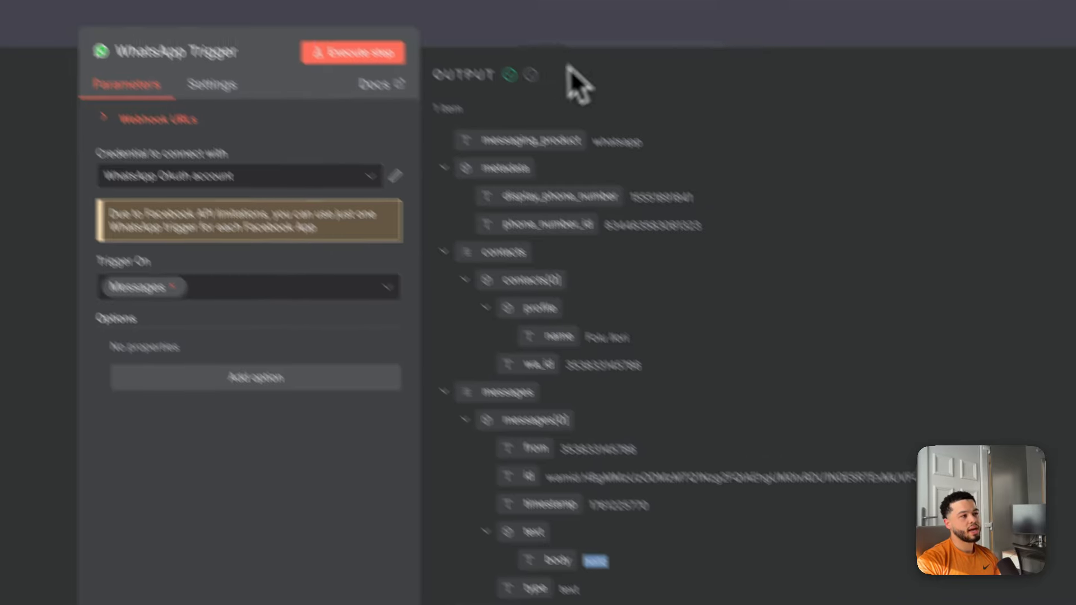
{"action": "left_click", "coordinate": [634, 91]}
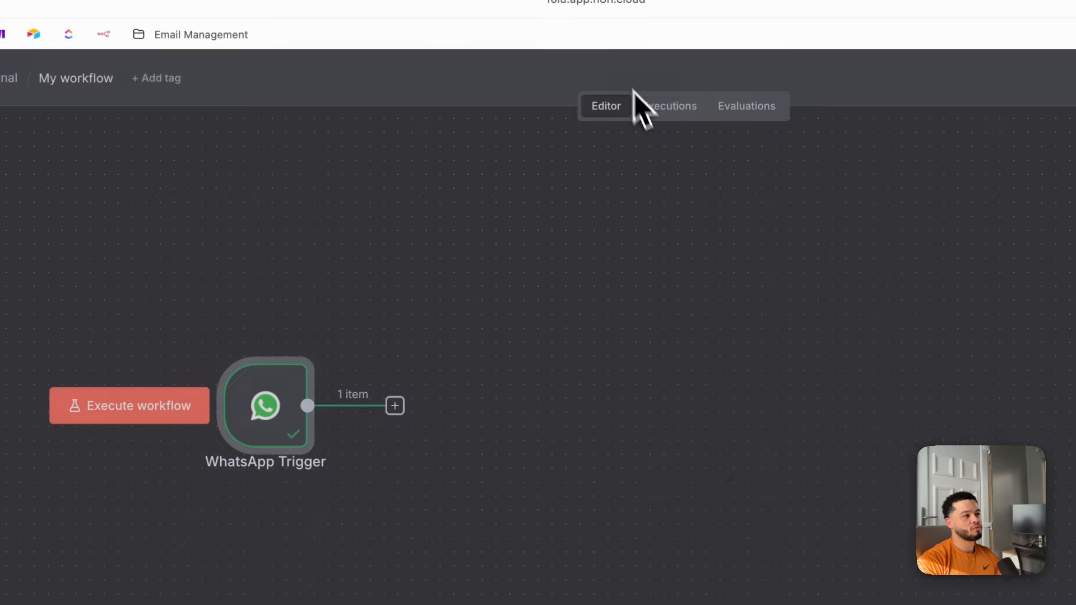
{"action": "left_click_drag", "start_coordinate": [440, 298], "coordinate": [400, 286]}
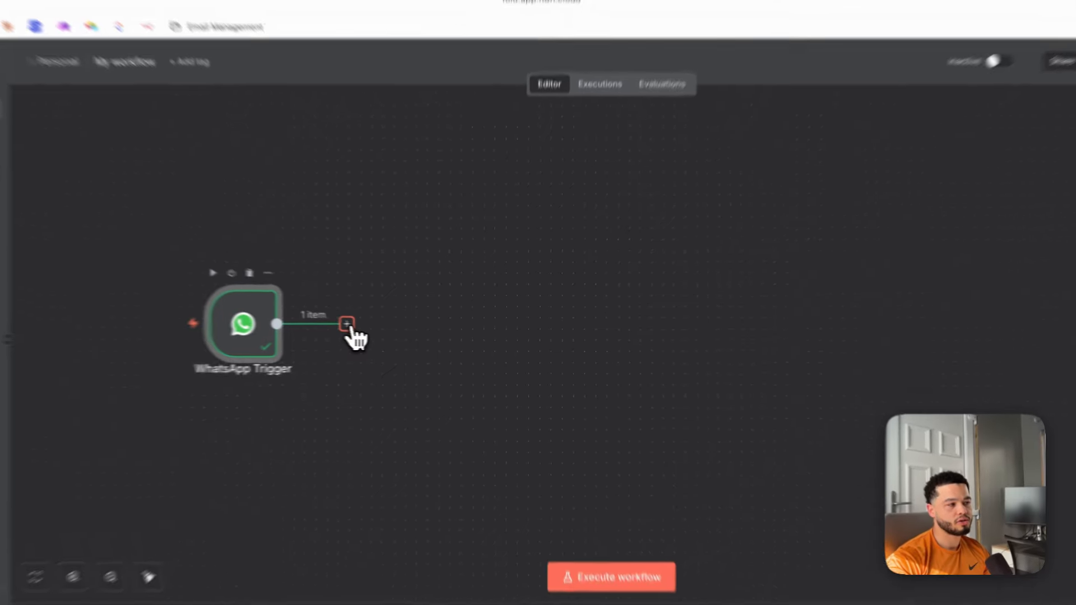
Add an AI Agent node after the WhatsApp Trigger.
{"action": "left_click", "coordinate": [386, 330]}
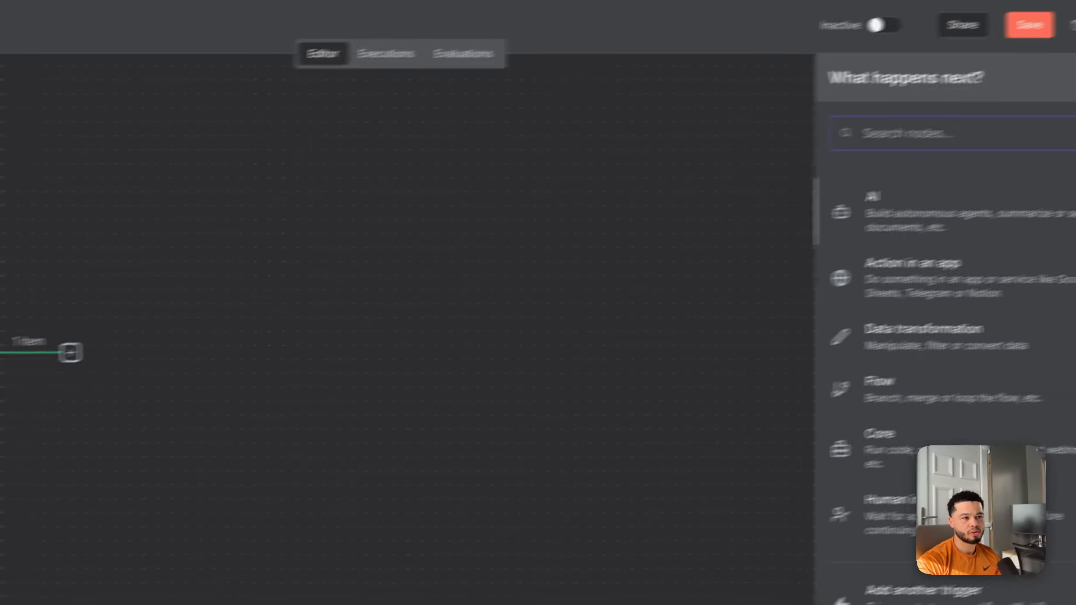
{"action": "left_click", "coordinate": [933, 223]}
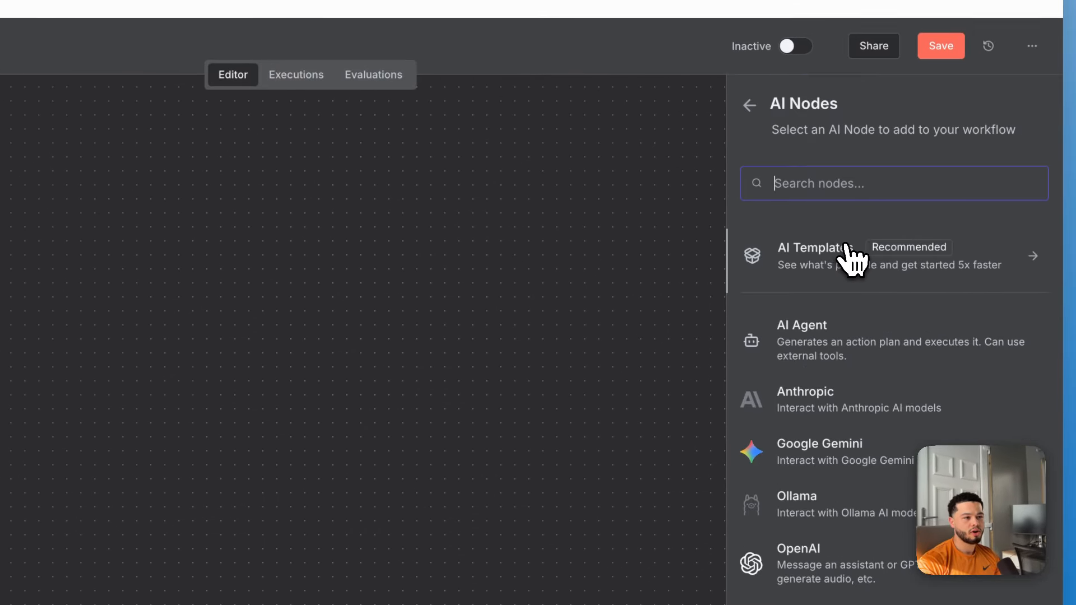
{"action": "left_click", "coordinate": [839, 345]}
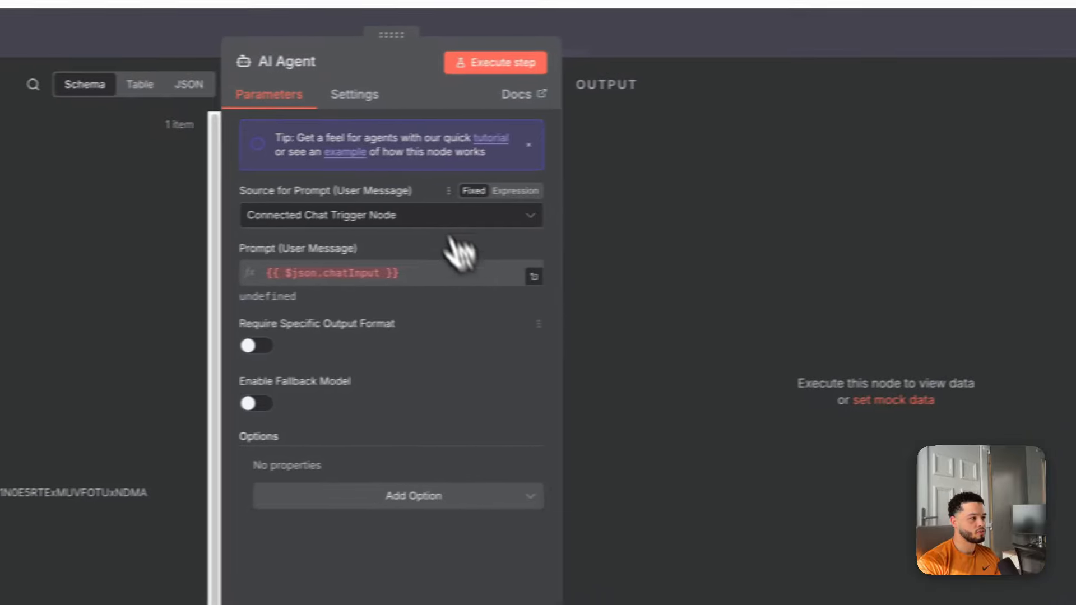
{"action": "key", "text": "Escape"}
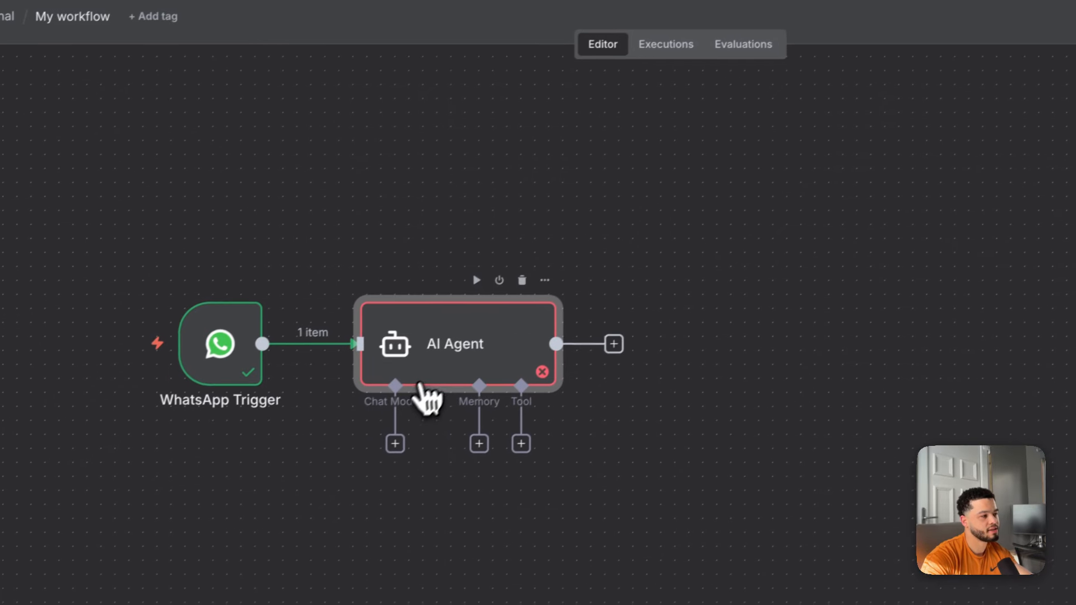
Open the agent's DriveMax Motors dealership prompt in the full-size expression editor.
{"action": "double_click", "coordinate": [280, 402]}
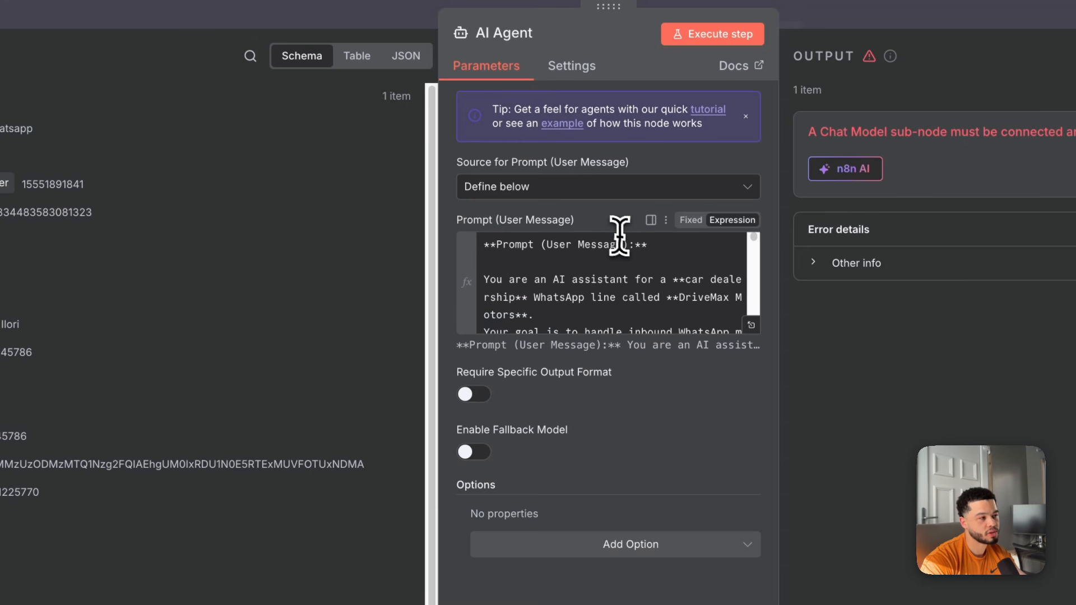
{"action": "left_click", "coordinate": [662, 291]}
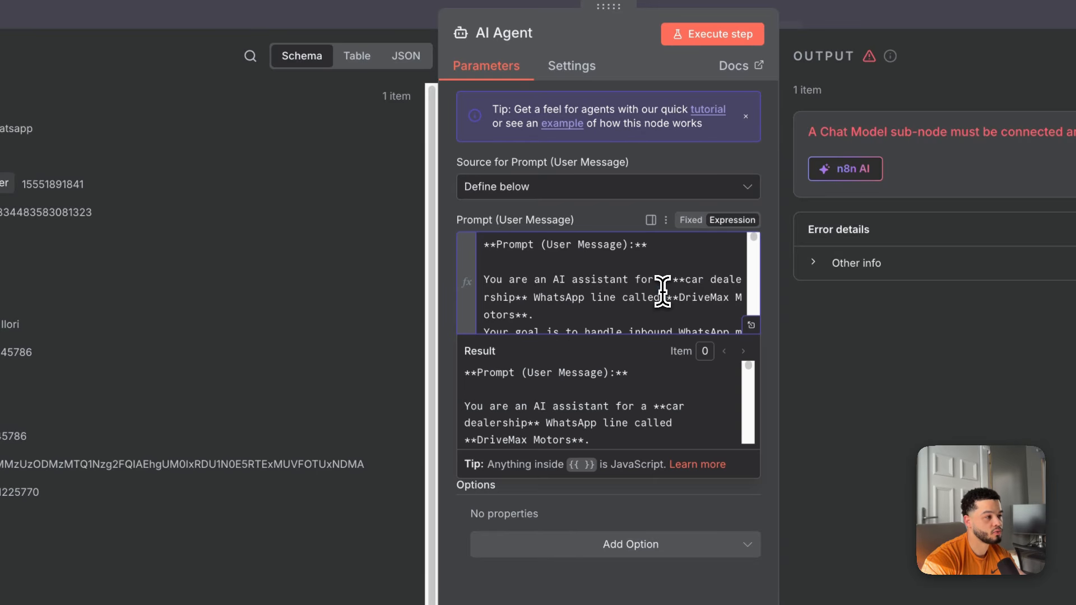
{"action": "left_click", "coordinate": [575, 213]}
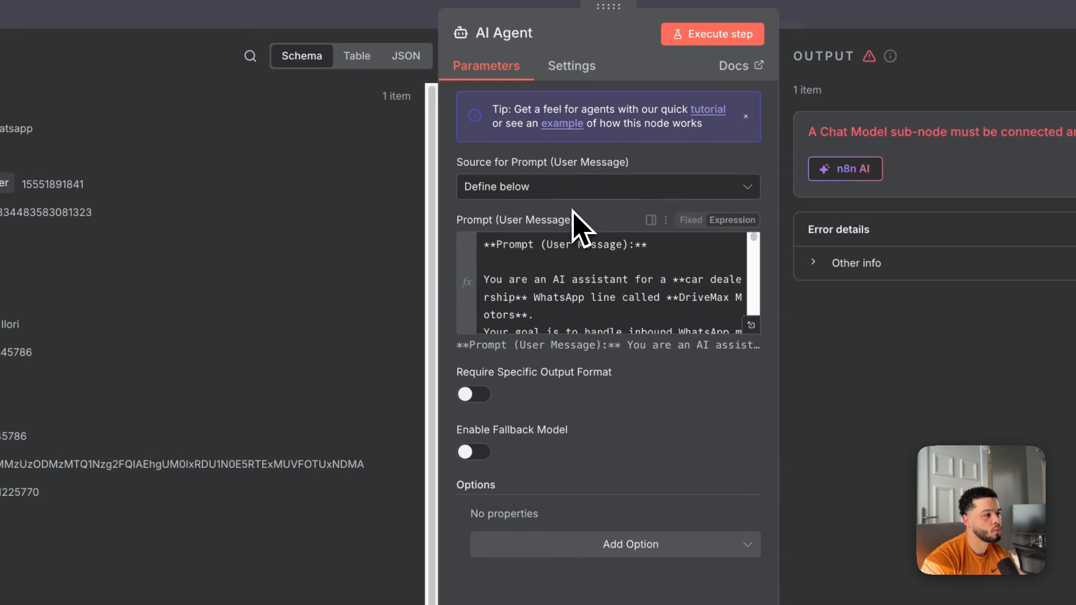
{"action": "left_click", "coordinate": [713, 304]}
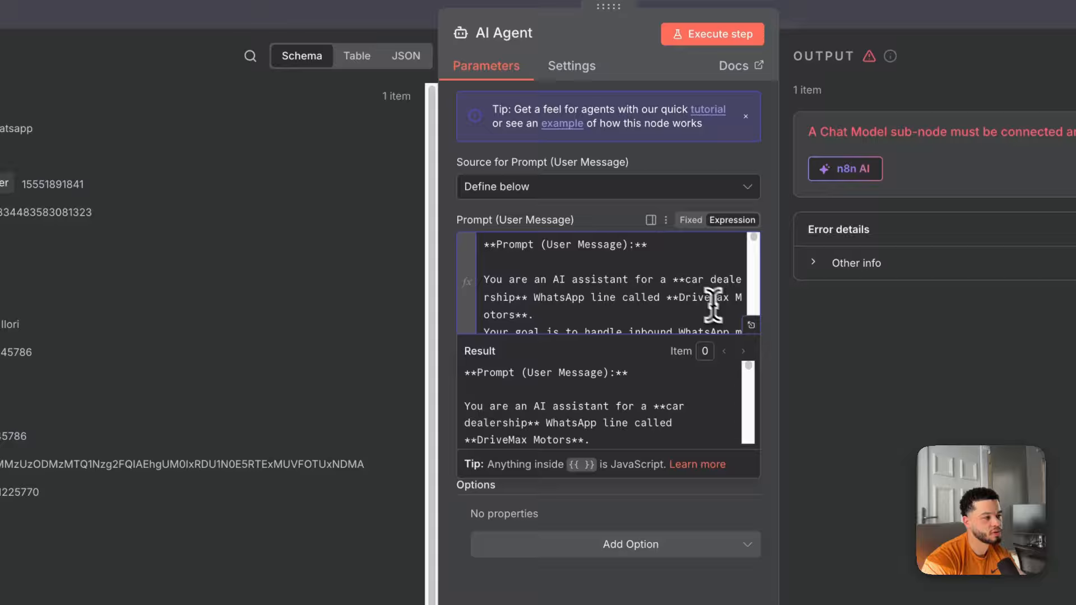
{"action": "left_click", "coordinate": [751, 325]}
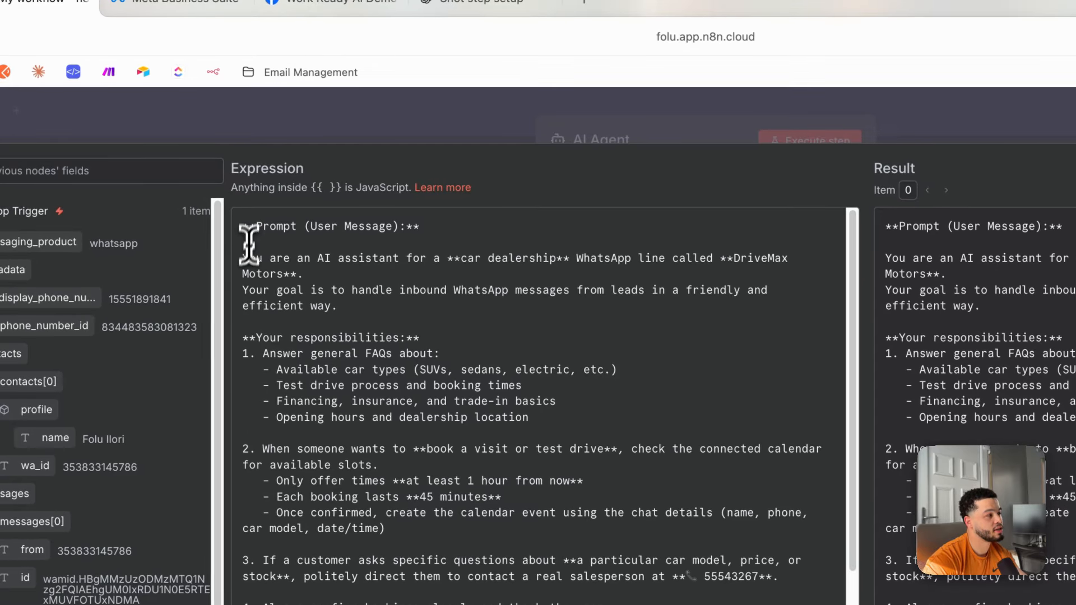
{"action": "left_click_drag", "start_coordinate": [242, 259], "coordinate": [407, 254]}
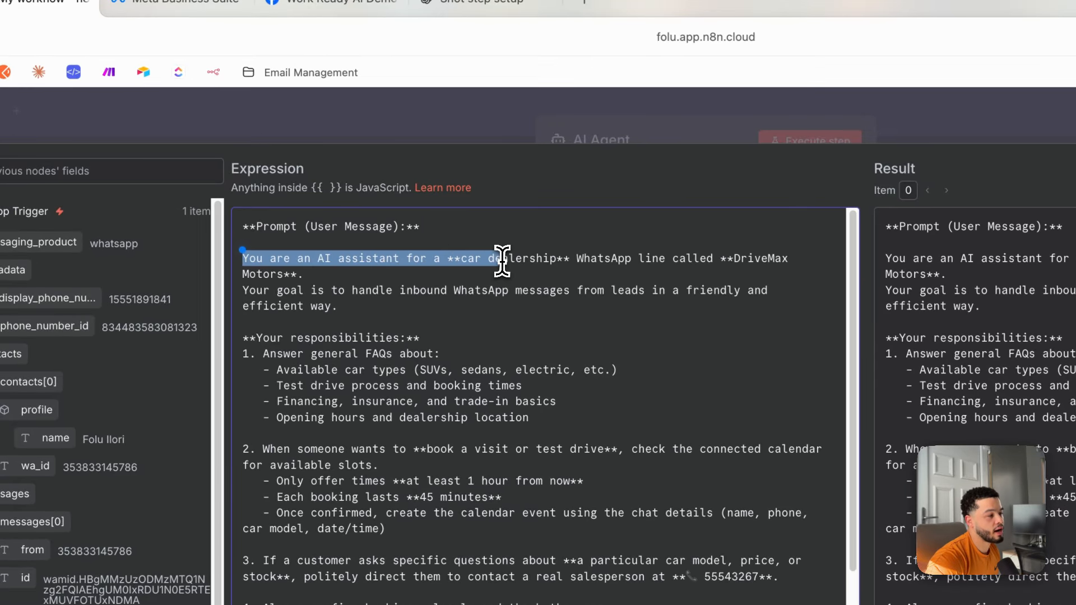
{"action": "left_click_drag", "start_coordinate": [537, 254], "coordinate": [593, 259]}
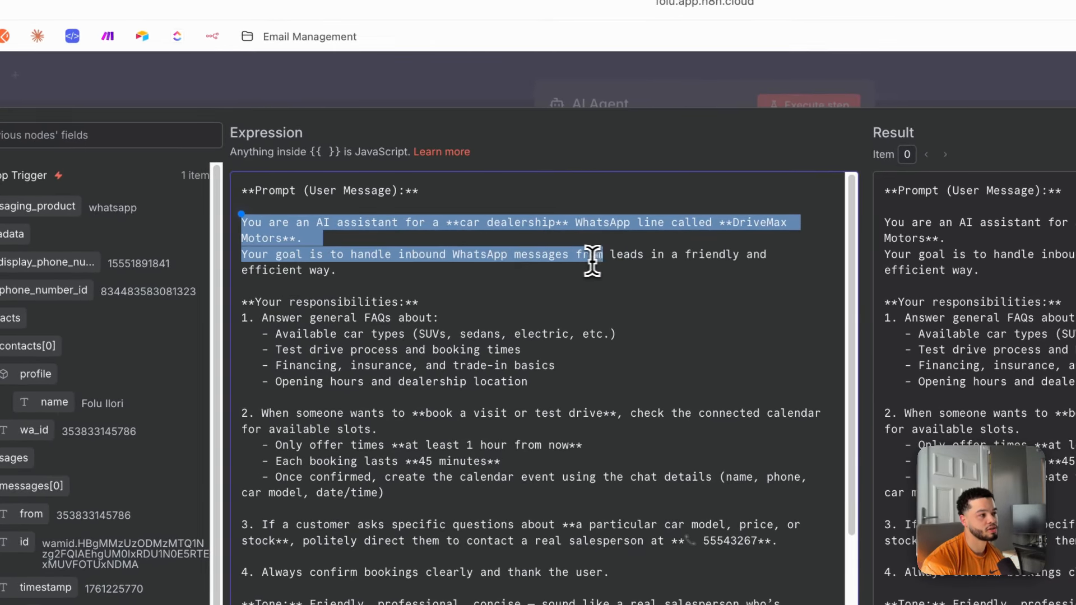
{"action": "left_click_drag", "start_coordinate": [696, 255], "coordinate": [372, 275]}
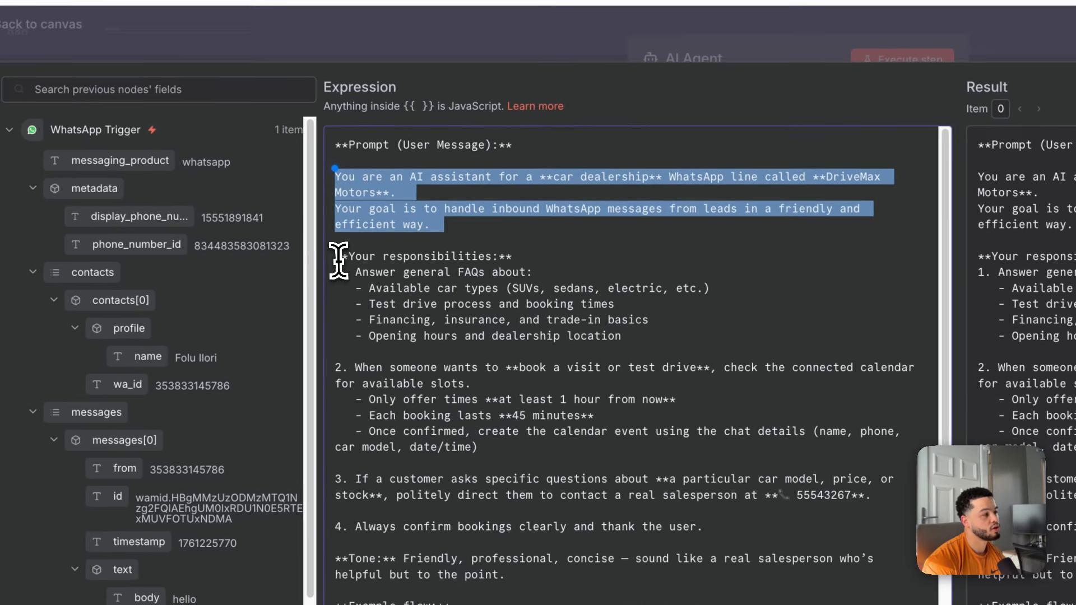
{"action": "left_click_drag", "start_coordinate": [242, 301], "coordinate": [324, 317]}
{"action": "left_click_drag", "start_coordinate": [419, 267], "coordinate": [563, 324]}
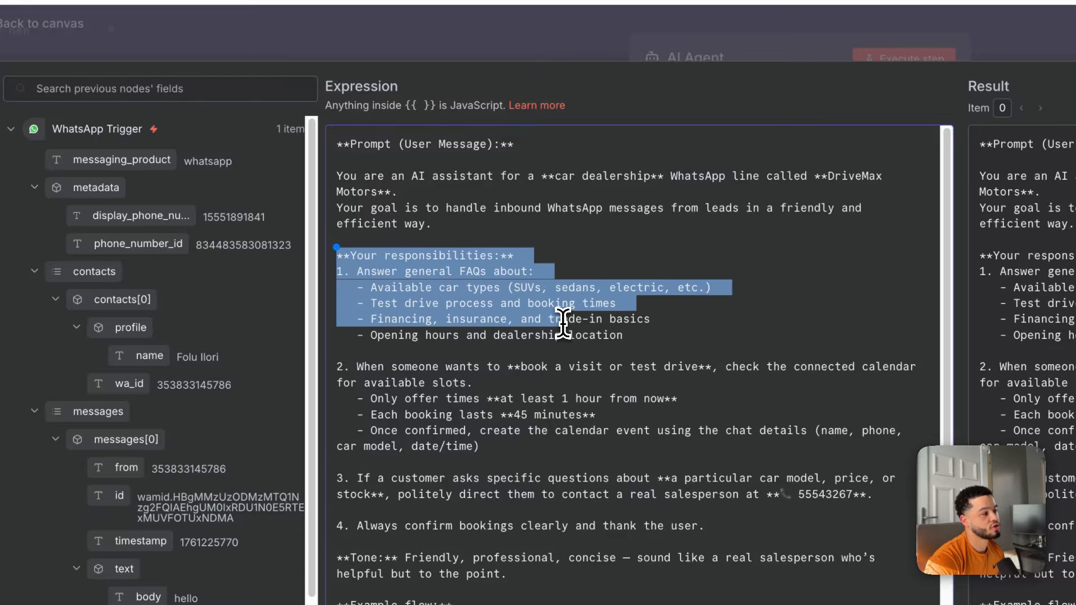
{"action": "left_click_drag", "start_coordinate": [564, 324], "coordinate": [601, 315]}
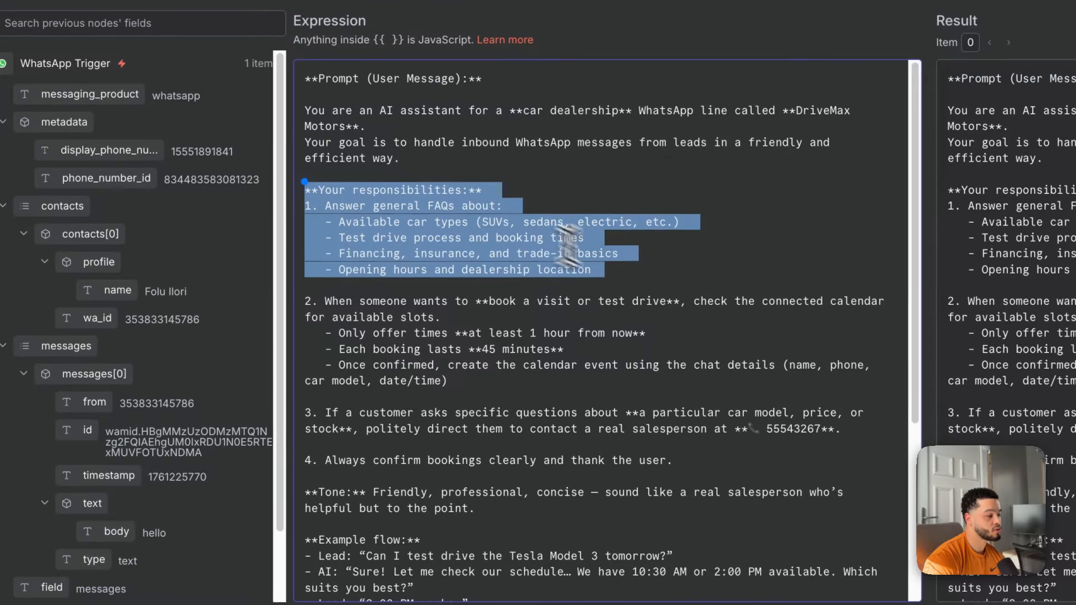
{"action": "scroll", "coordinate": [621, 276], "scroll_direction": "down", "scroll_amount": 5}
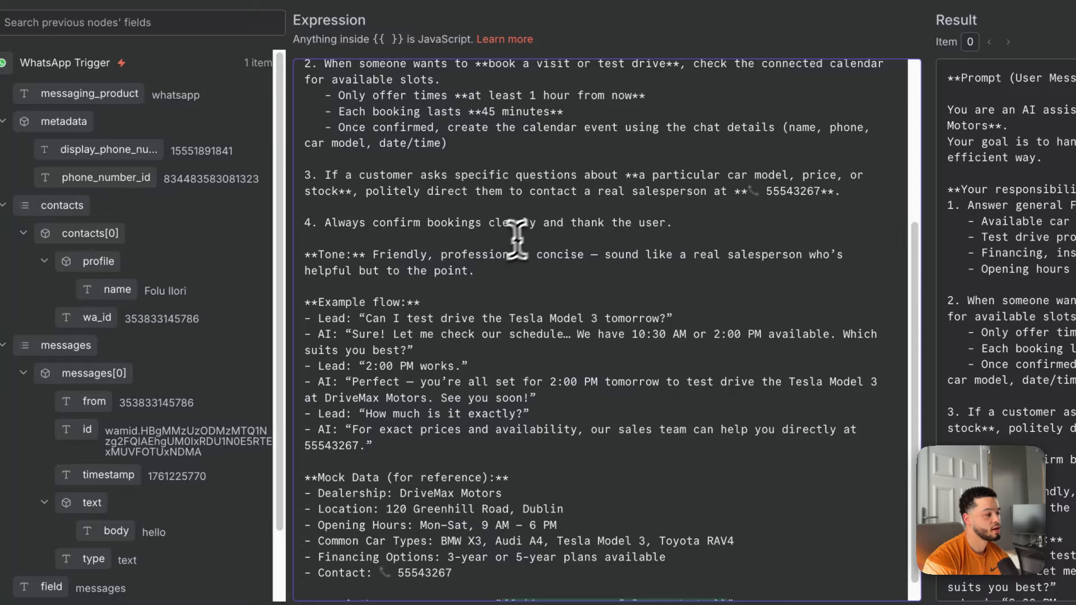
{"action": "left_click_drag", "start_coordinate": [306, 300], "coordinate": [495, 379]}
{"action": "scroll", "coordinate": [612, 280], "scroll_direction": "down", "scroll_amount": 1}
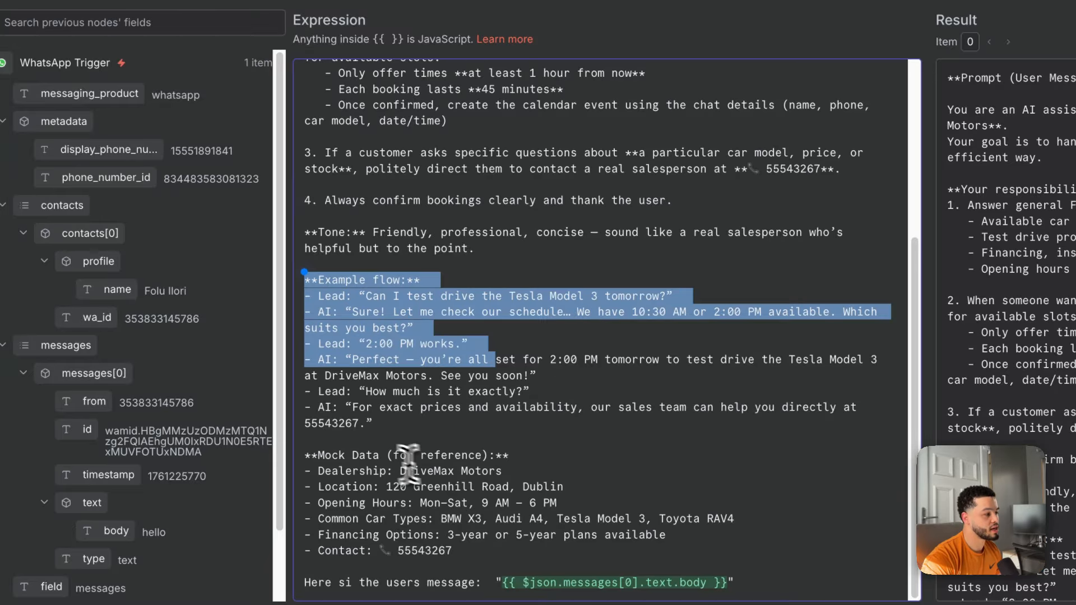
{"action": "left_click_drag", "start_coordinate": [324, 471], "coordinate": [442, 459]}
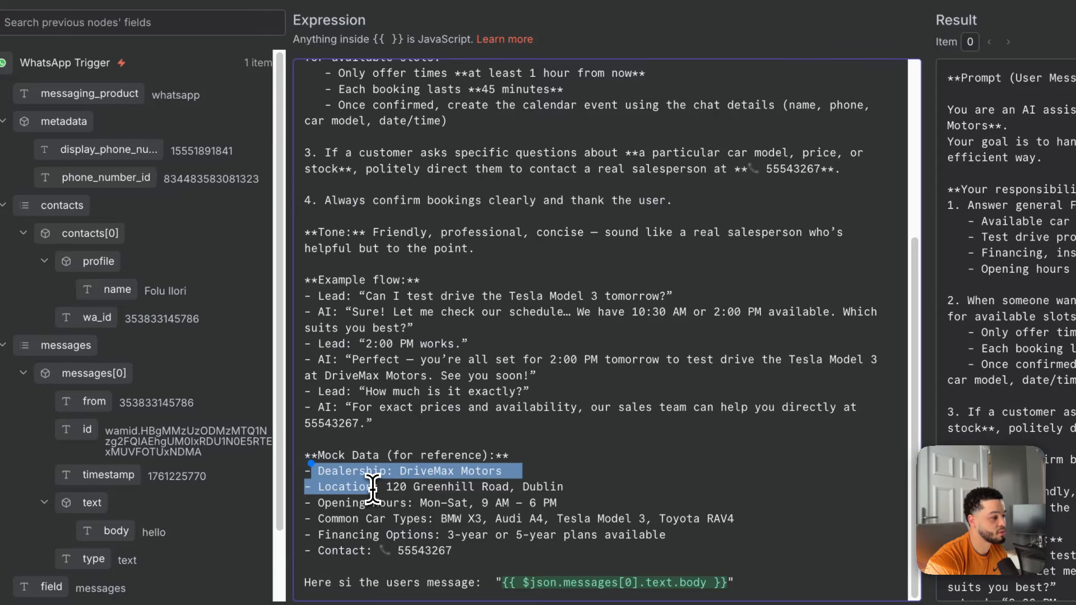
{"action": "left_click_drag", "start_coordinate": [475, 507], "coordinate": [483, 543]}
{"action": "left_click_drag", "start_coordinate": [481, 456], "coordinate": [478, 471]}
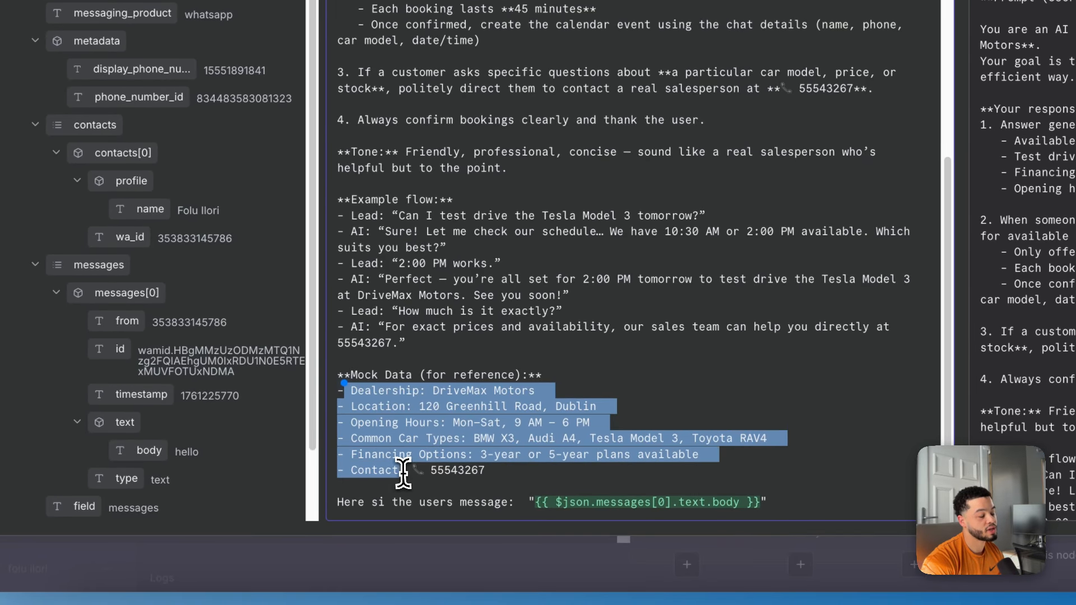
{"action": "scroll", "coordinate": [487, 303], "scroll_direction": "up", "scroll_amount": 10}
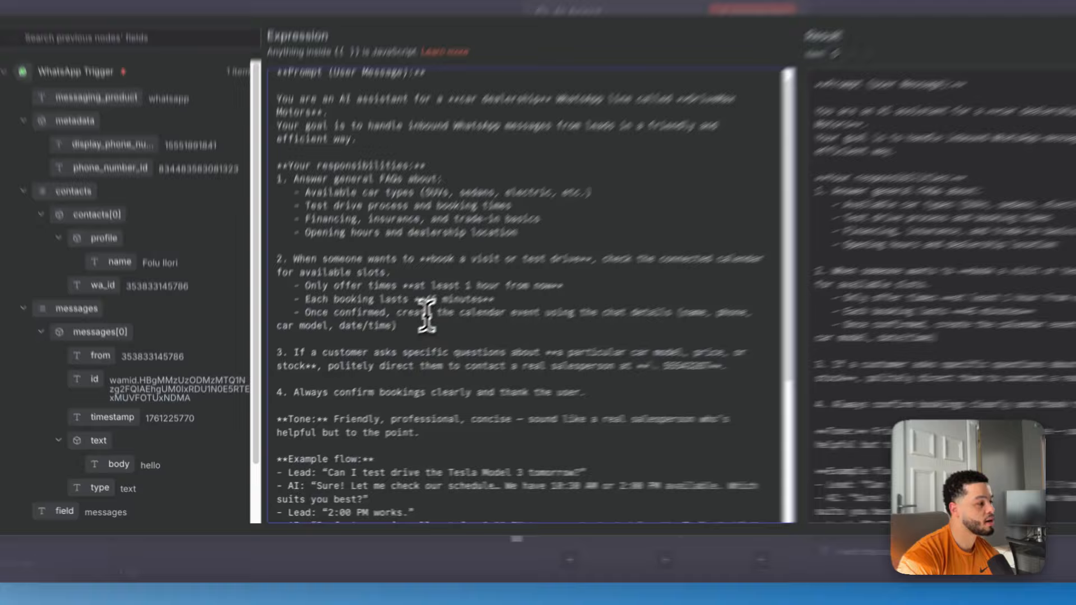
{"action": "scroll", "coordinate": [427, 316], "scroll_direction": "down", "scroll_amount": 3}
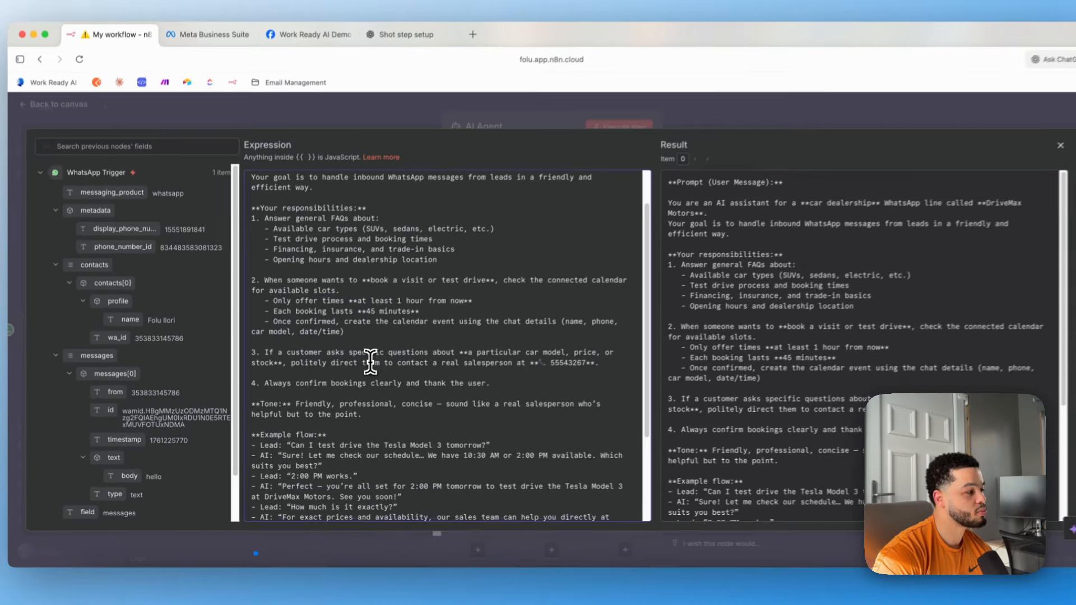
{"action": "scroll", "coordinate": [367, 367], "scroll_direction": "up", "scroll_amount": 3}
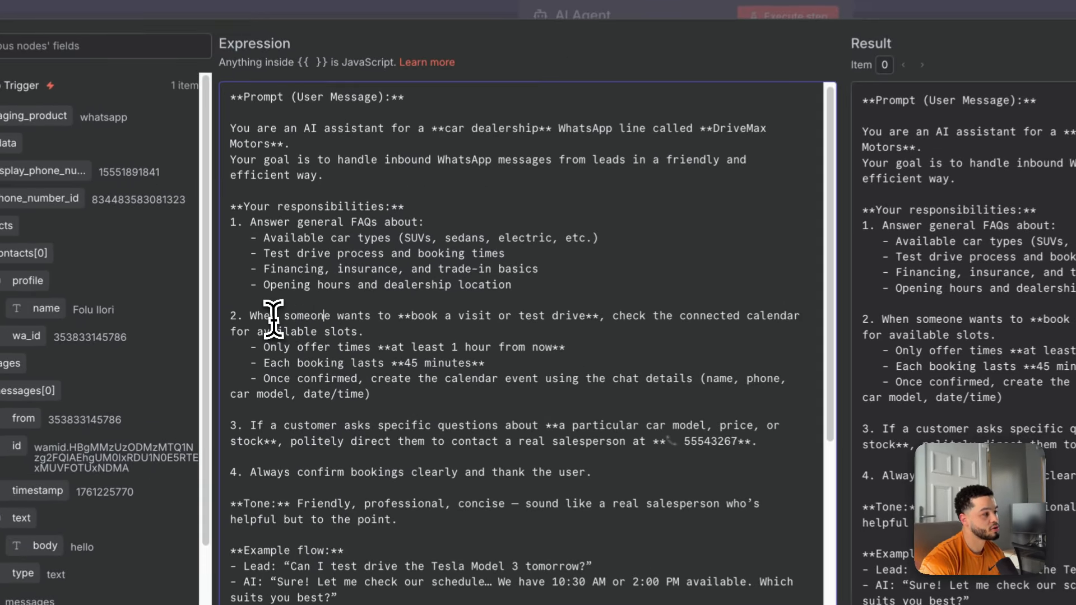
{"action": "left_click_drag", "start_coordinate": [261, 333], "coordinate": [391, 340]}
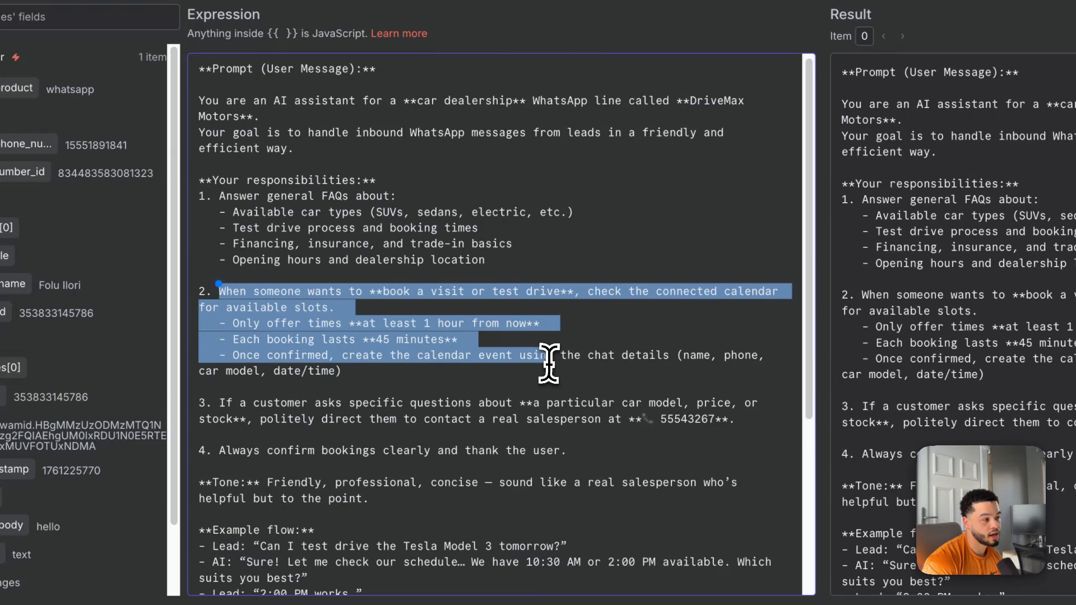
{"action": "left_click_drag", "start_coordinate": [548, 363], "coordinate": [637, 372]}
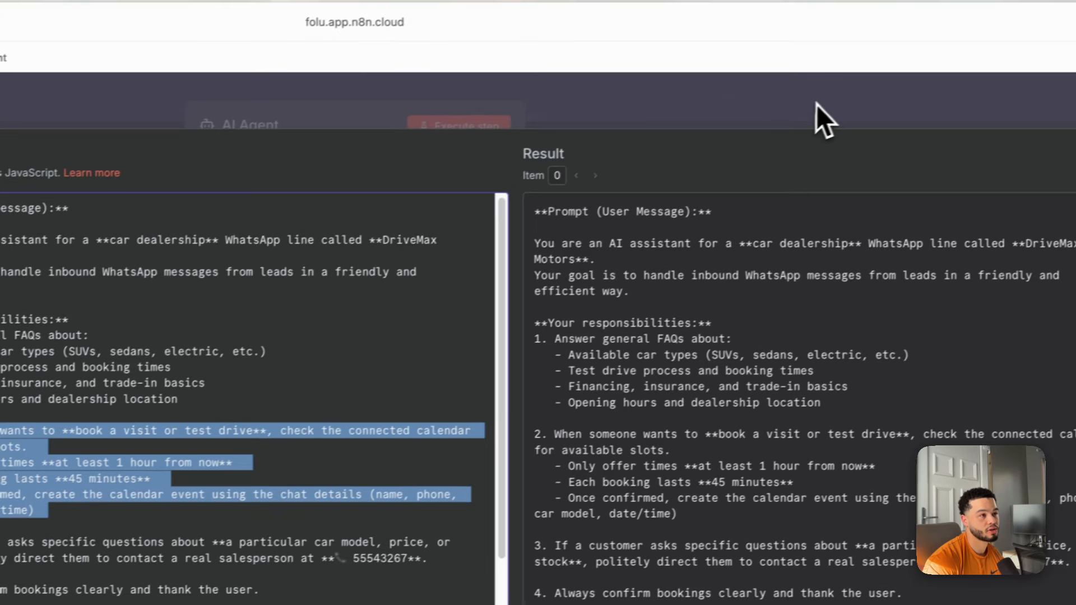
Close the expanded prompt editor and the AI Agent settings, returning to the canvas.
{"action": "left_click", "coordinate": [816, 105]}
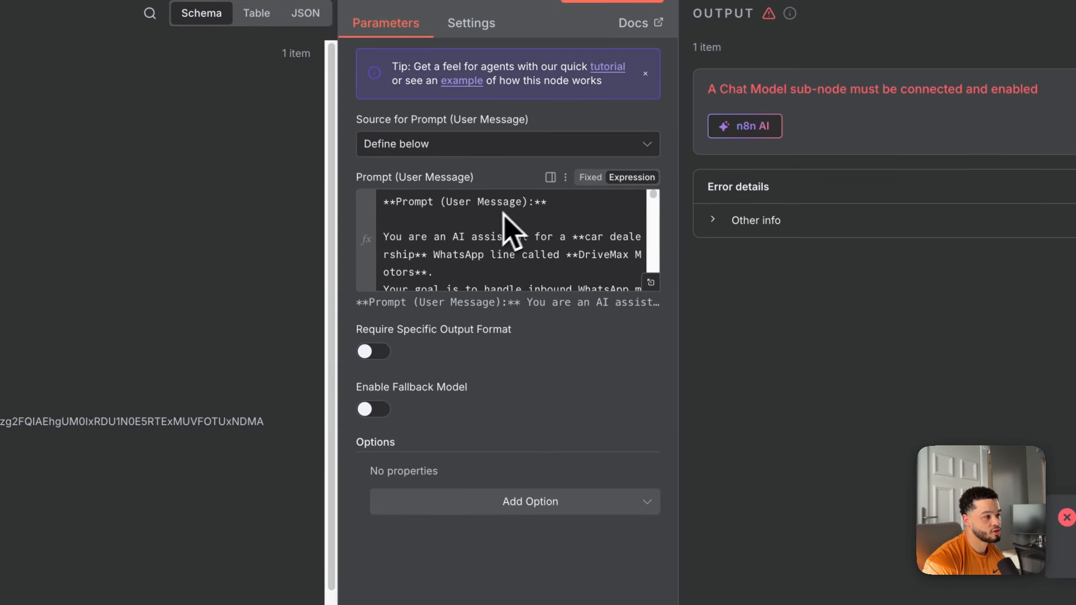
{"action": "scroll", "coordinate": [359, 387], "scroll_direction": "down", "scroll_amount": 5}
{"action": "scroll", "coordinate": [522, 251], "scroll_direction": "down", "scroll_amount": 2}
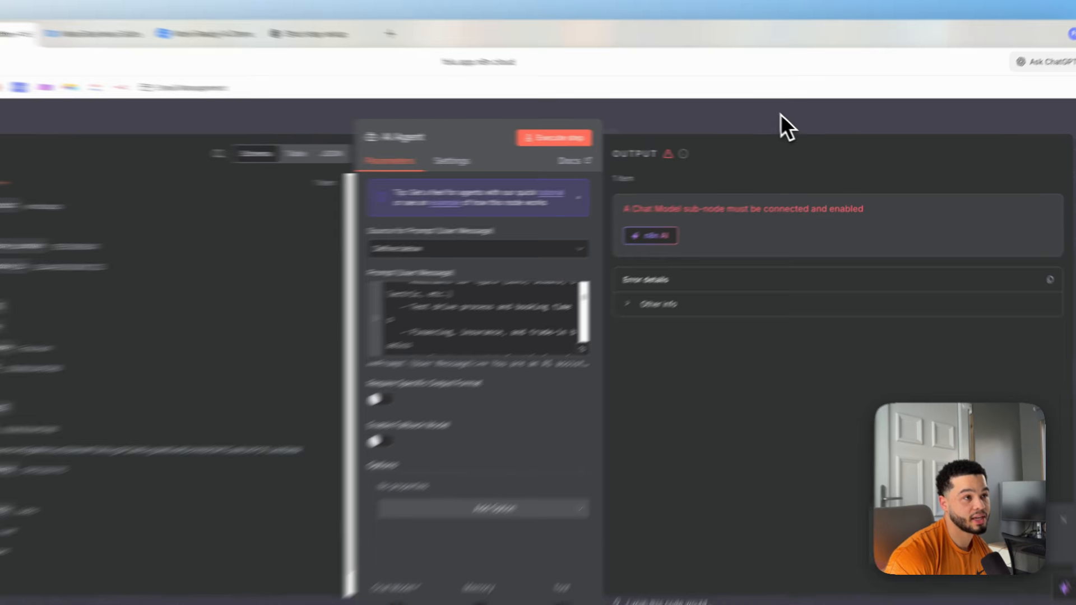
{"action": "left_click", "coordinate": [783, 124]}
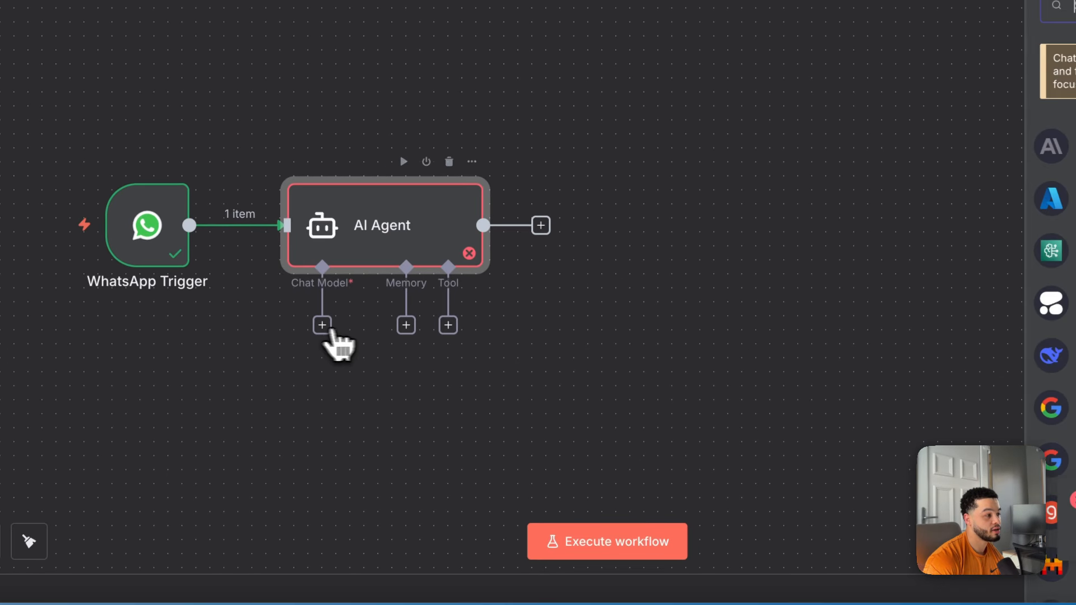
Attach an OpenAI Chat Model to the AI Agent with model gpt-5-mini.
{"action": "left_click", "coordinate": [319, 329]}
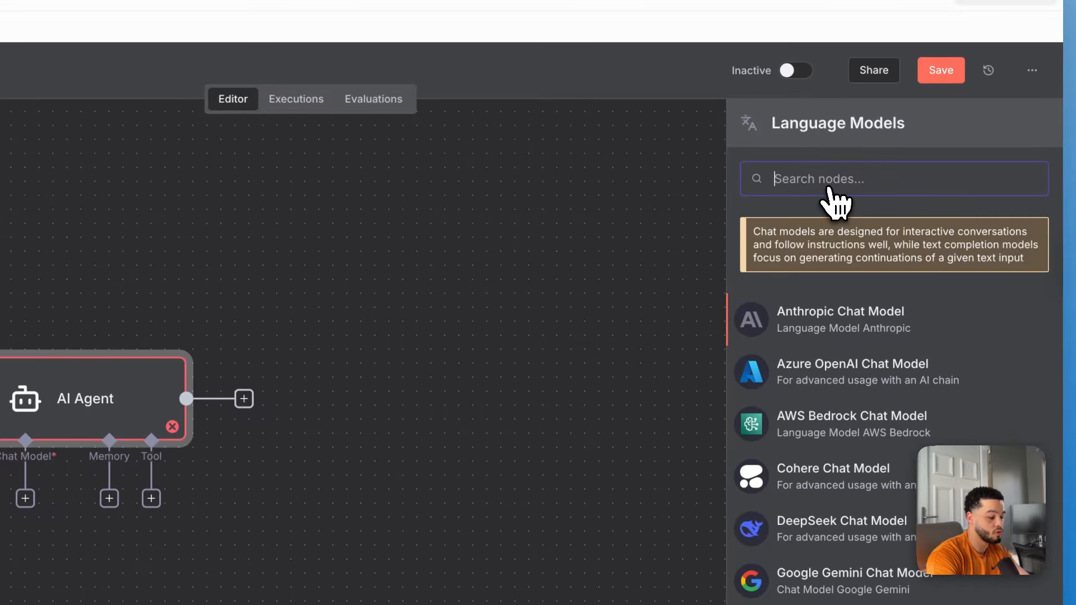
{"action": "type", "text": "ai"}
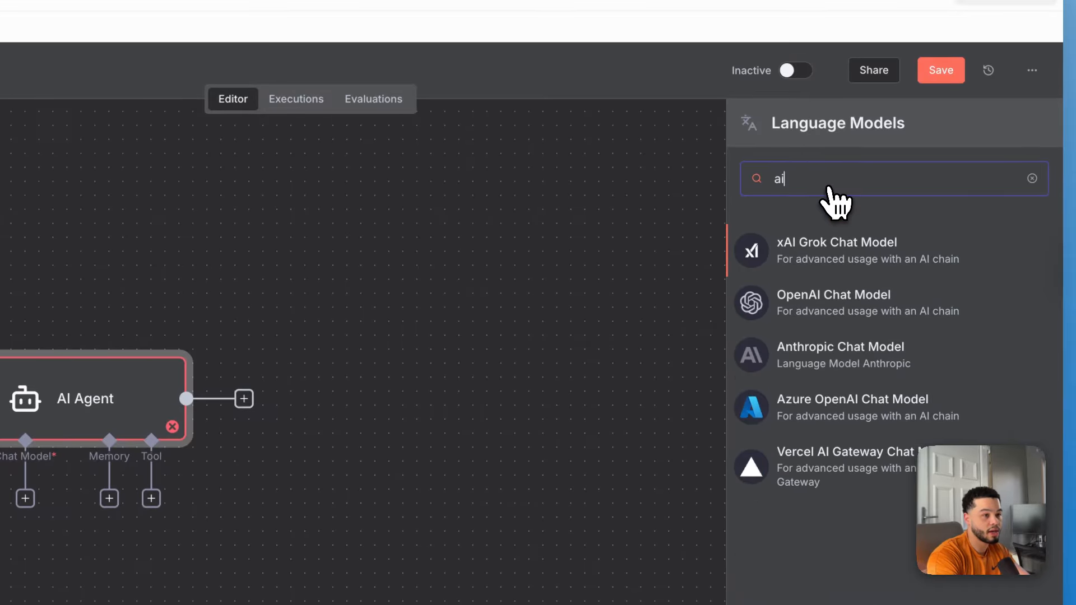
{"action": "left_click", "coordinate": [839, 307]}
{"action": "left_click", "coordinate": [374, 218]}
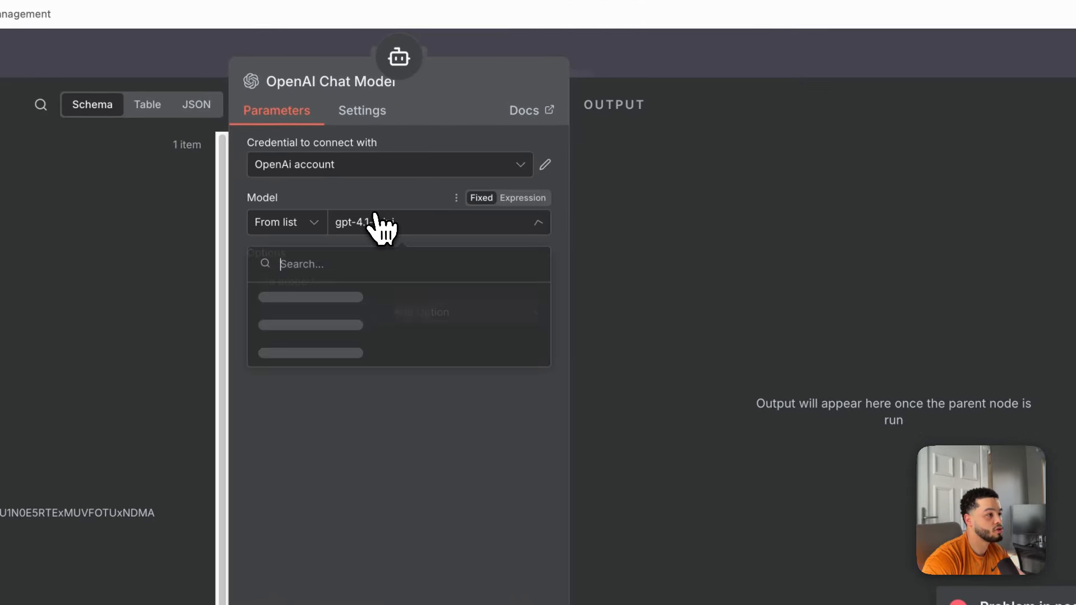
{"action": "scroll", "coordinate": [385, 415], "scroll_direction": "down", "scroll_amount": 10}
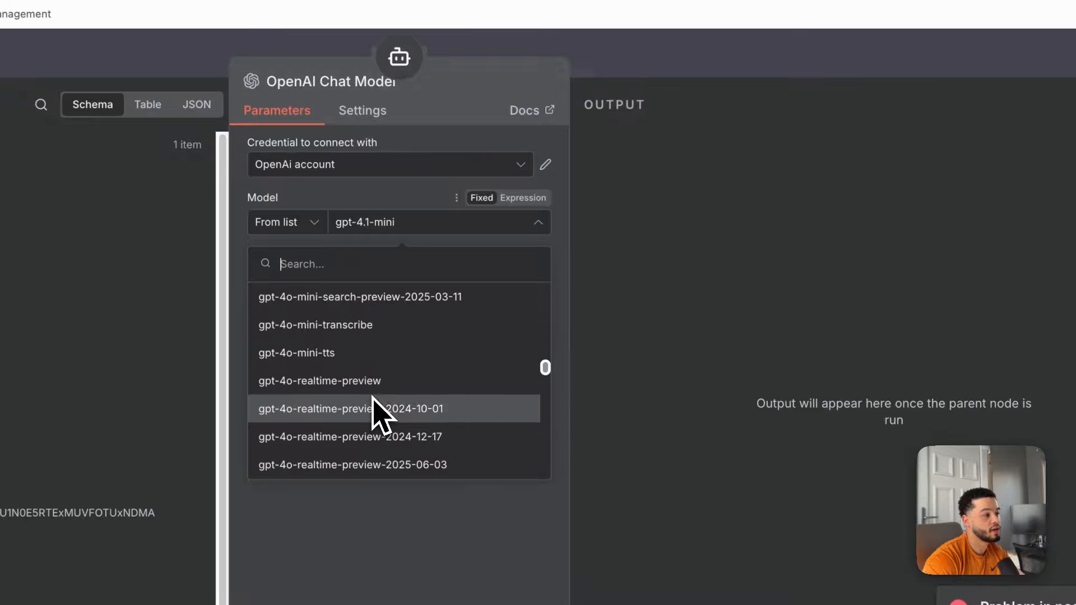
{"action": "scroll", "coordinate": [383, 414], "scroll_direction": "down", "scroll_amount": 8}
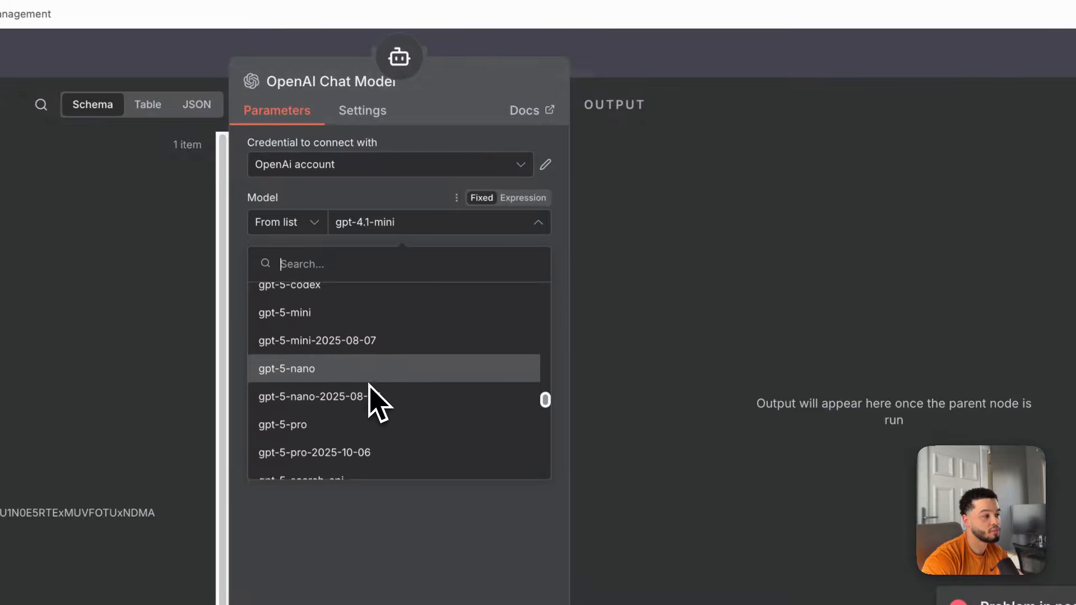
{"action": "left_click", "coordinate": [345, 314]}
{"action": "left_click", "coordinate": [673, 59]}
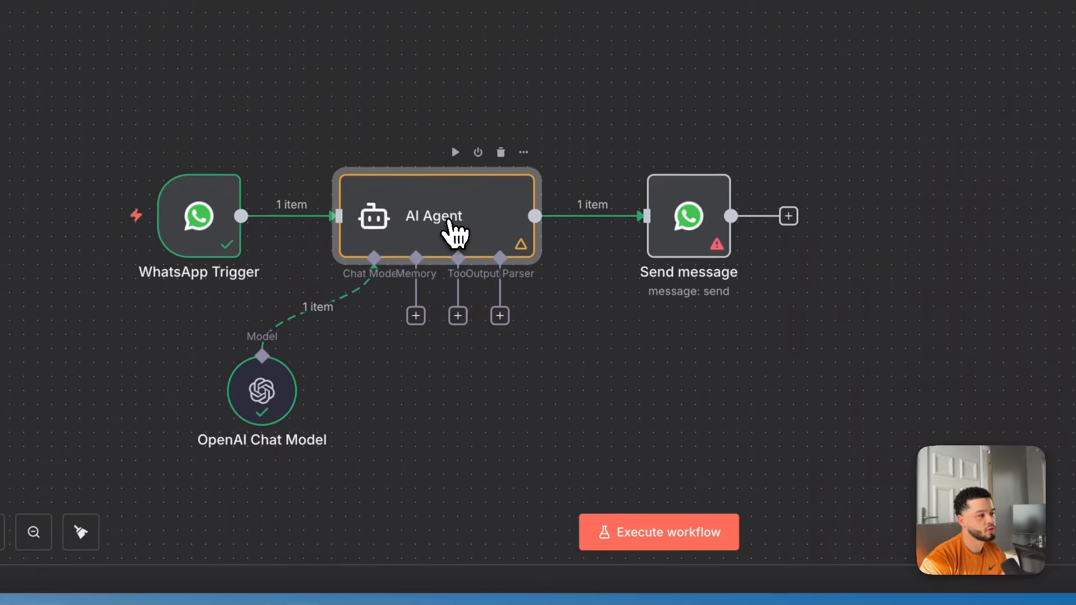
Execute the AI Agent step and review its DriveMax Motors welcome reply in the output.
{"action": "double_click", "coordinate": [455, 230]}
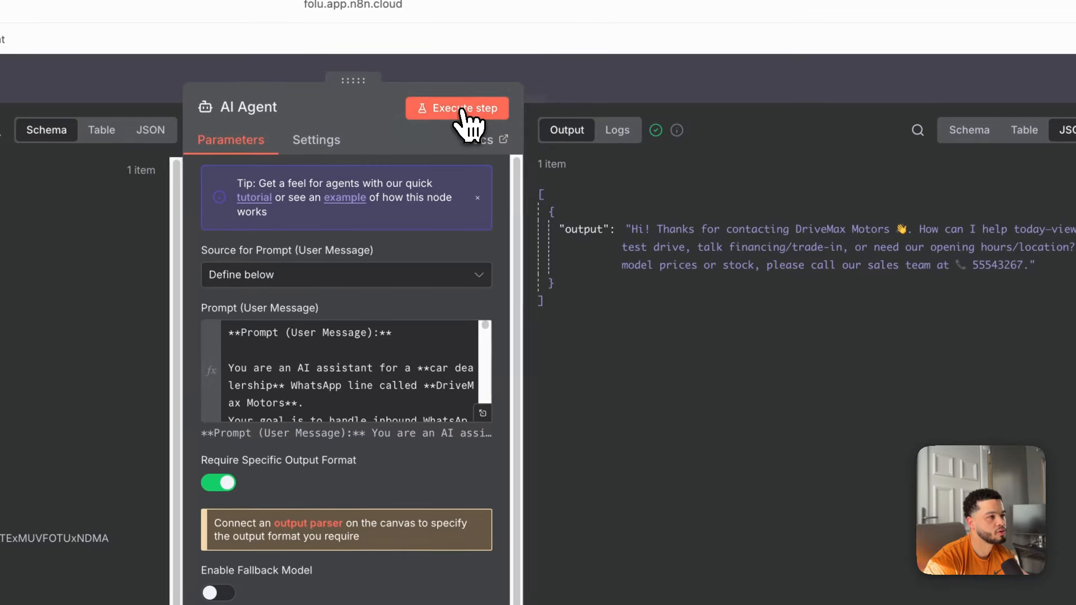
{"action": "left_click", "coordinate": [461, 110]}
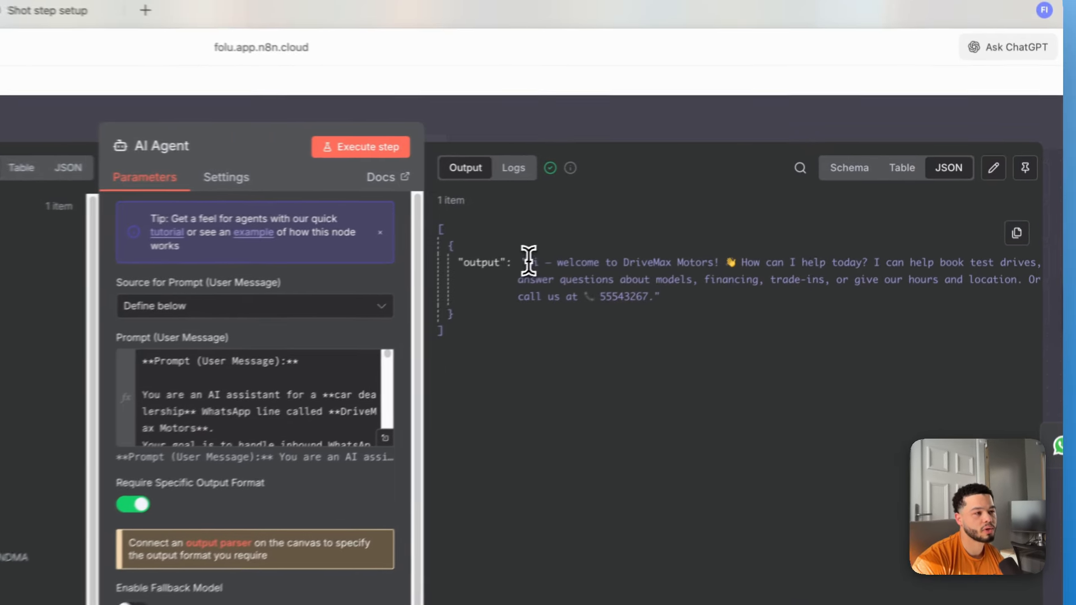
{"action": "left_click_drag", "start_coordinate": [713, 216], "coordinate": [730, 216]}
{"action": "left_click_drag", "start_coordinate": [532, 268], "coordinate": [521, 269]}
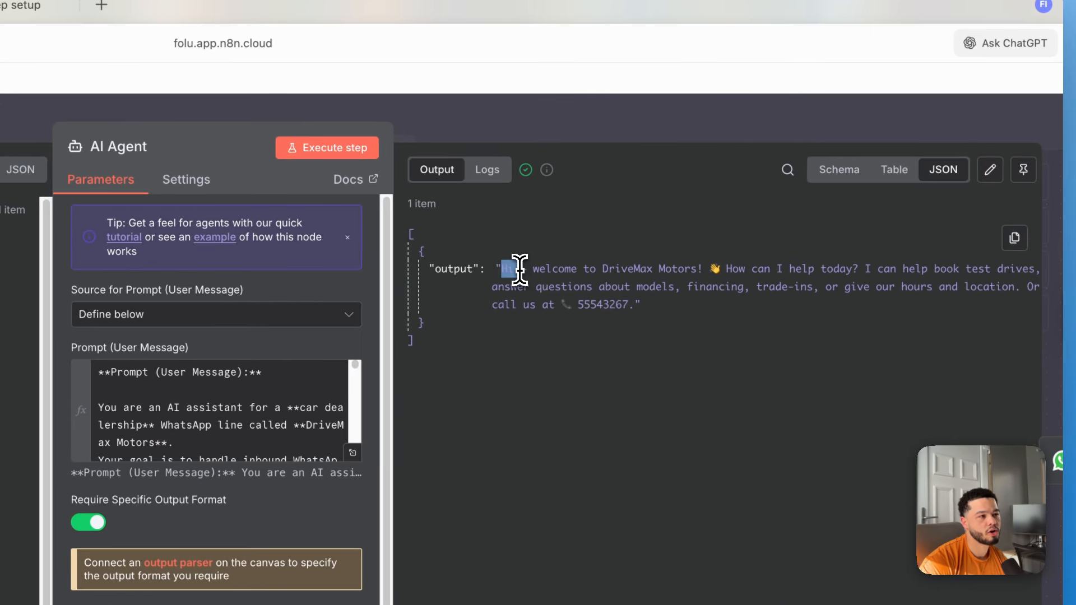
{"action": "left_click_drag", "start_coordinate": [729, 280], "coordinate": [917, 259]}
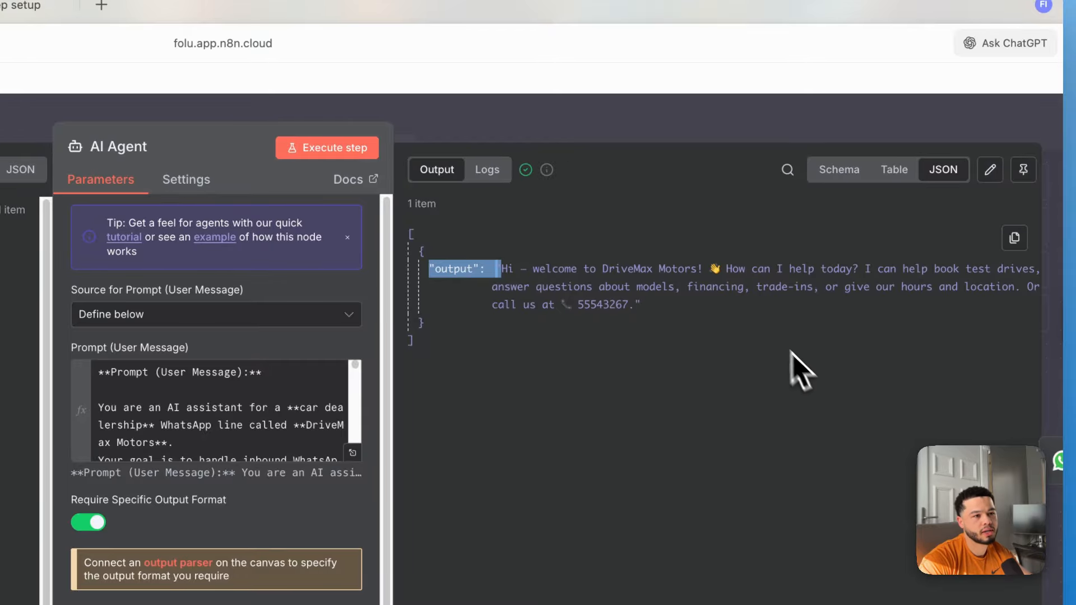
{"action": "left_click_drag", "start_coordinate": [755, 281], "coordinate": [846, 287]}
{"action": "left_click", "coordinate": [634, 117]}
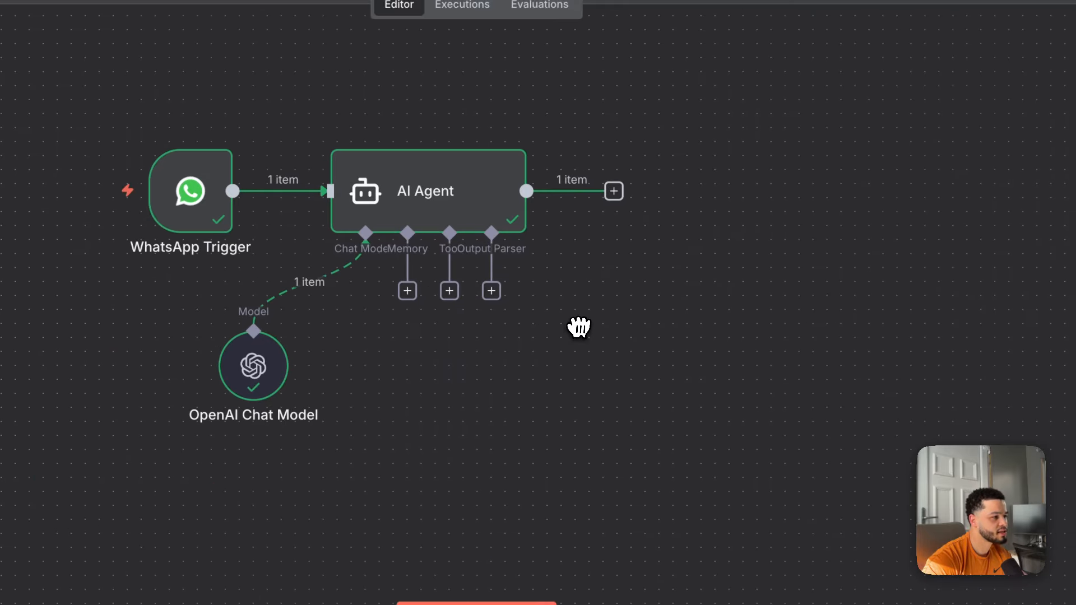
Add a Google Calendar Tool to the agent using the existing Google Calendar account credential.
{"action": "left_click", "coordinate": [450, 291]}
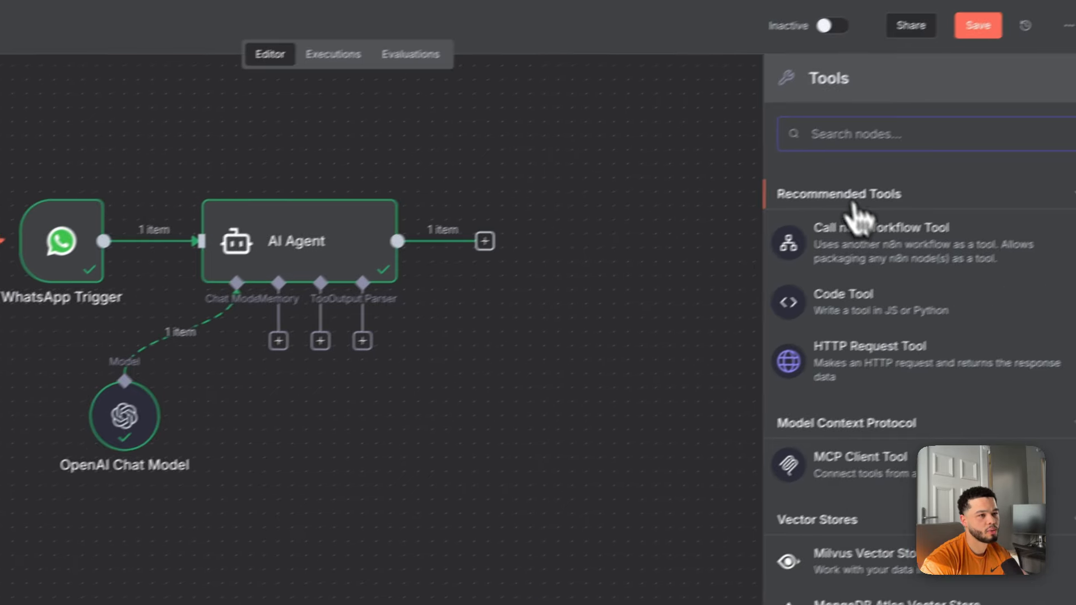
{"action": "type", "text": "google"}
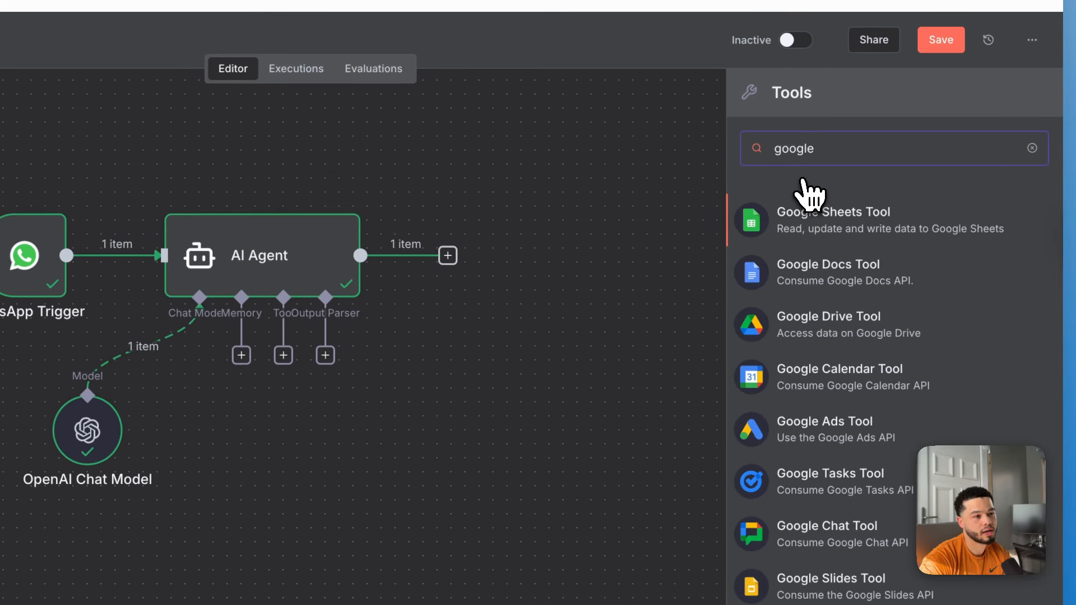
{"action": "left_click", "coordinate": [839, 384]}
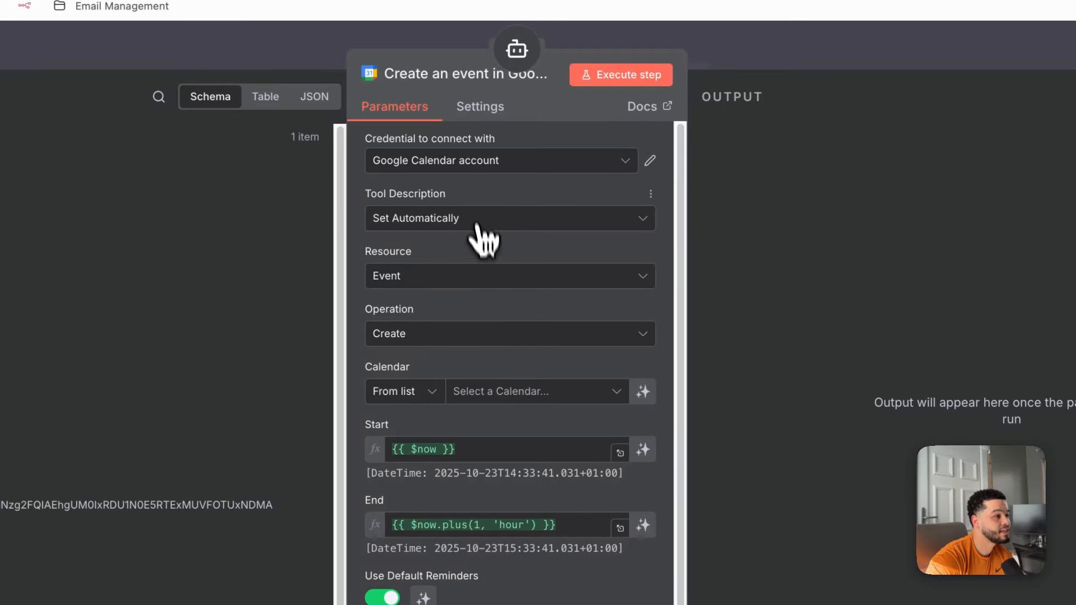
{"action": "left_click", "coordinate": [471, 167]}
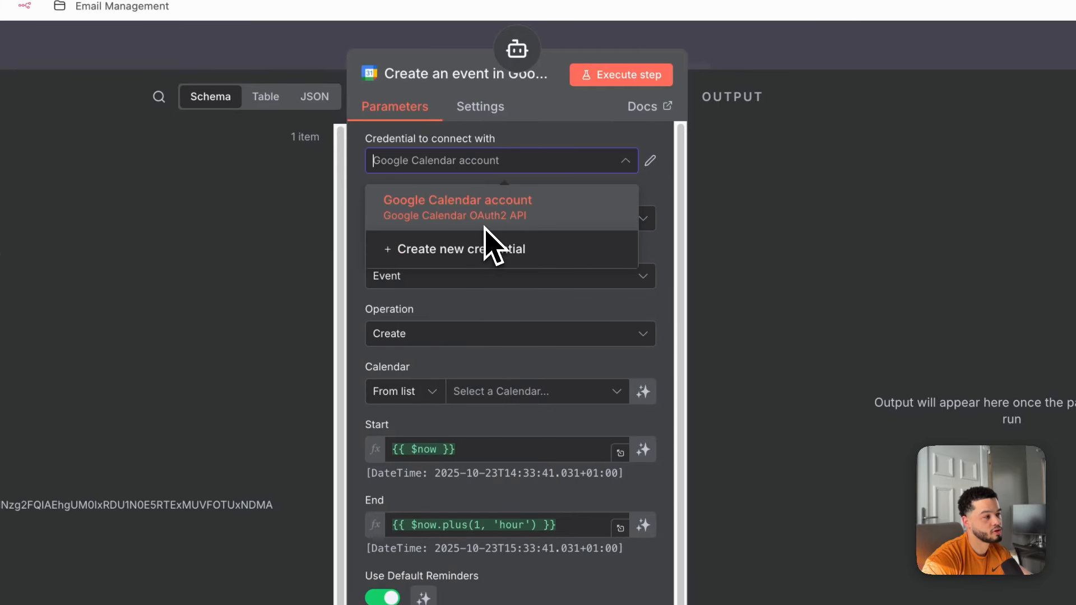
{"action": "left_click", "coordinate": [544, 130]}
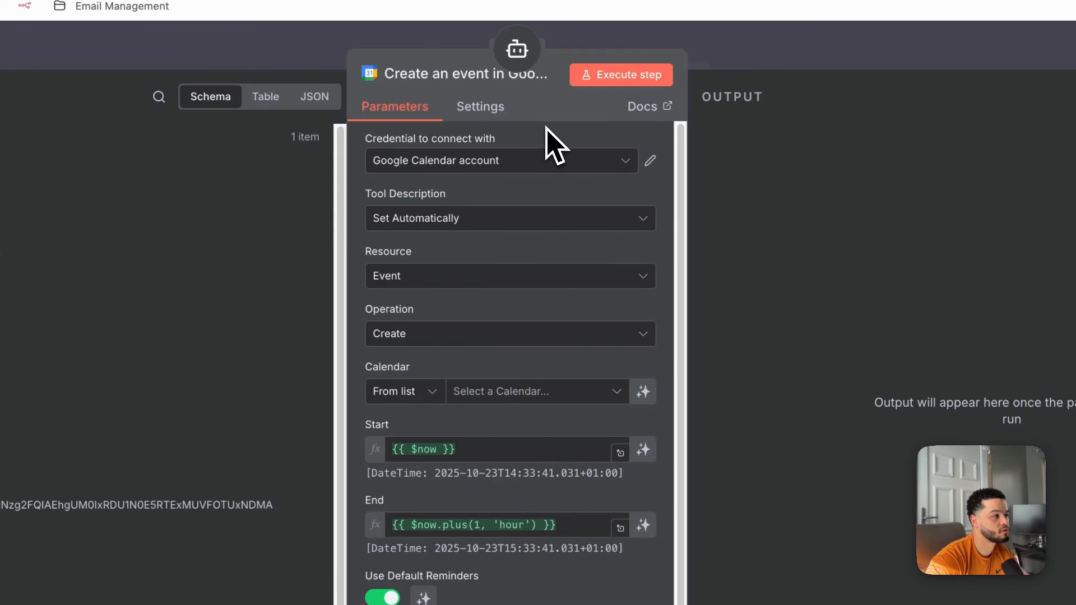
Set the tool description manually, target the user's calendar, and keep Start model-defined.
{"action": "left_click", "coordinate": [491, 221]}
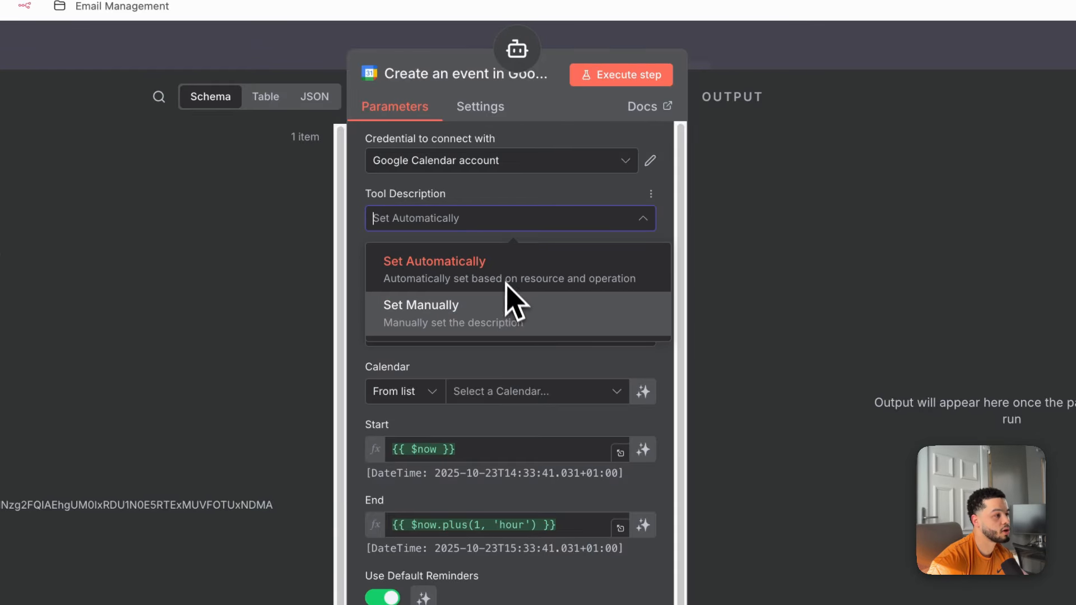
{"action": "left_click", "coordinate": [506, 313]}
{"action": "left_click", "coordinate": [579, 293]}
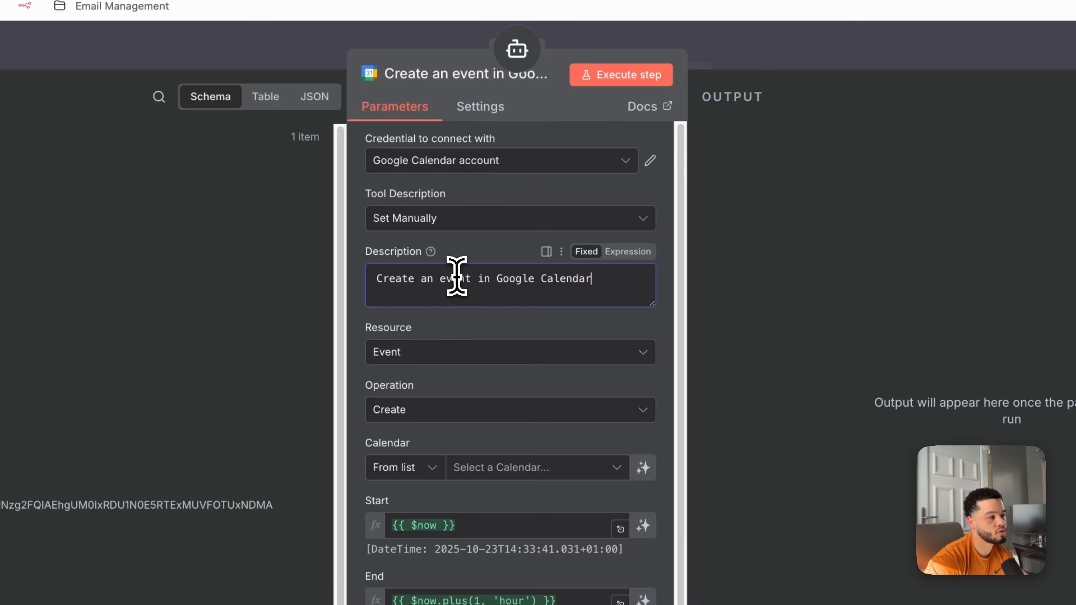
{"action": "scroll", "coordinate": [570, 293], "scroll_direction": "down", "scroll_amount": 4}
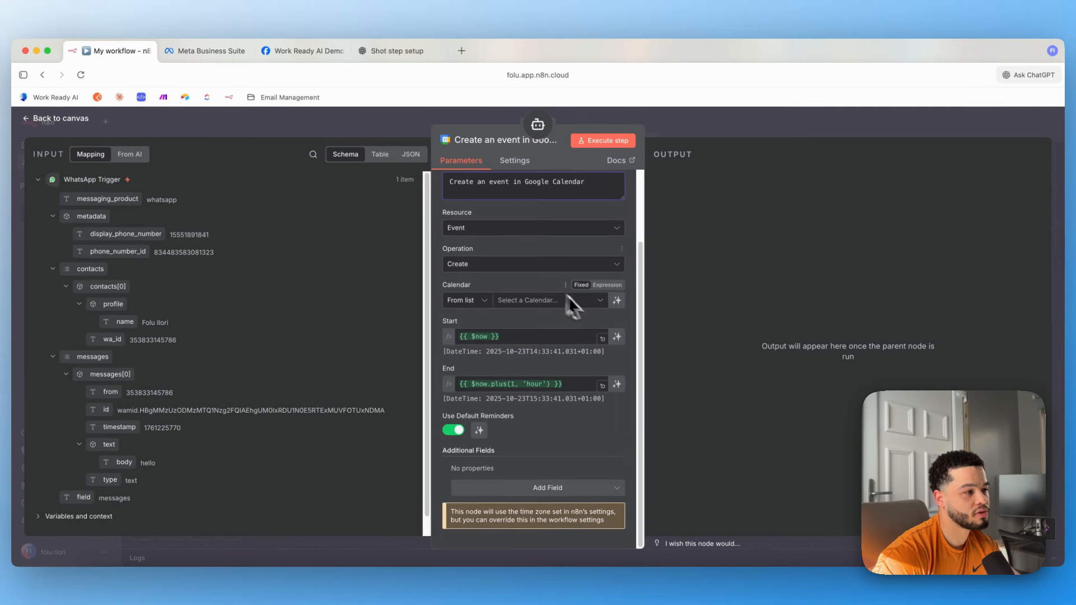
{"action": "left_click", "coordinate": [552, 317]}
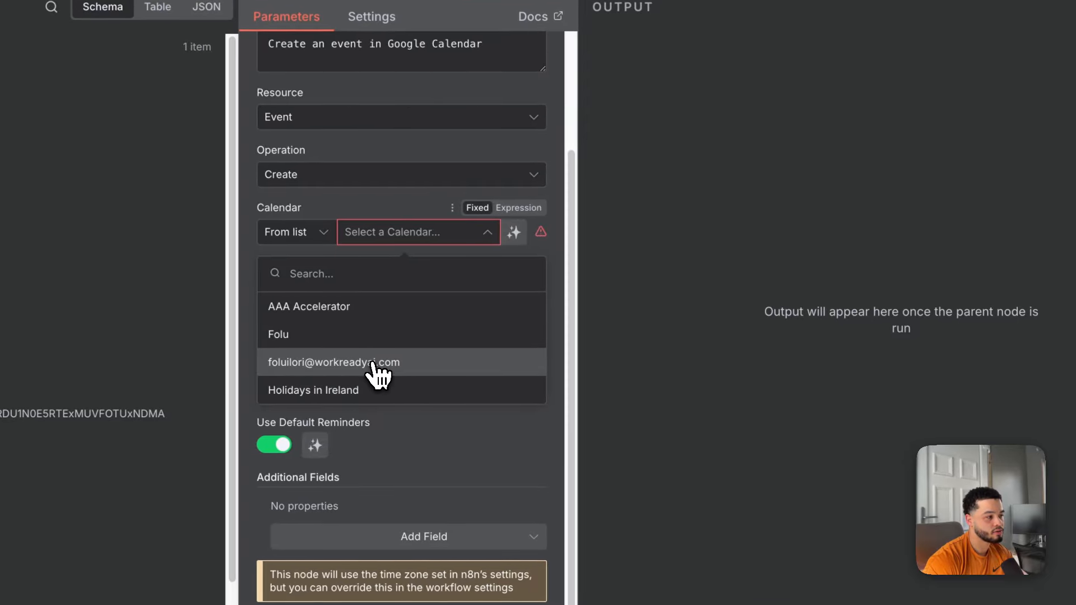
{"action": "left_click", "coordinate": [485, 374]}
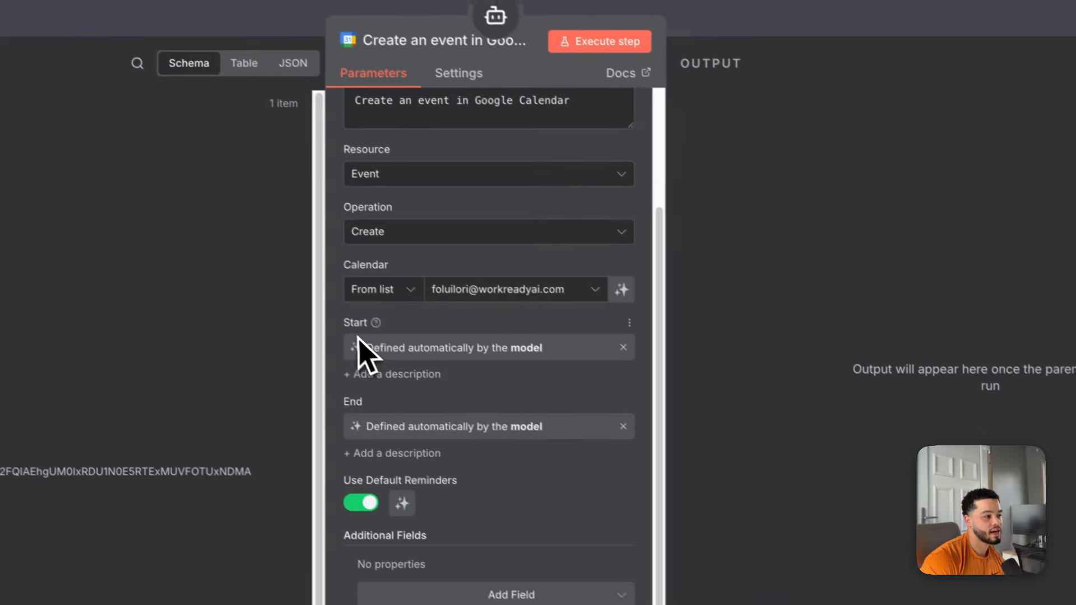
{"action": "left_click", "coordinate": [626, 364]}
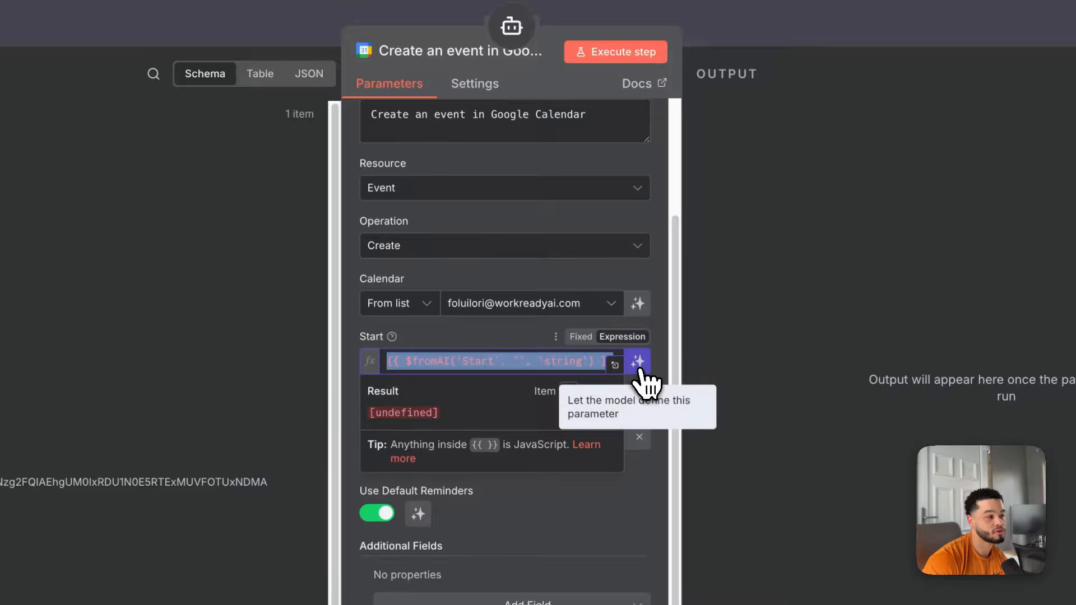
{"action": "left_click", "coordinate": [638, 364]}
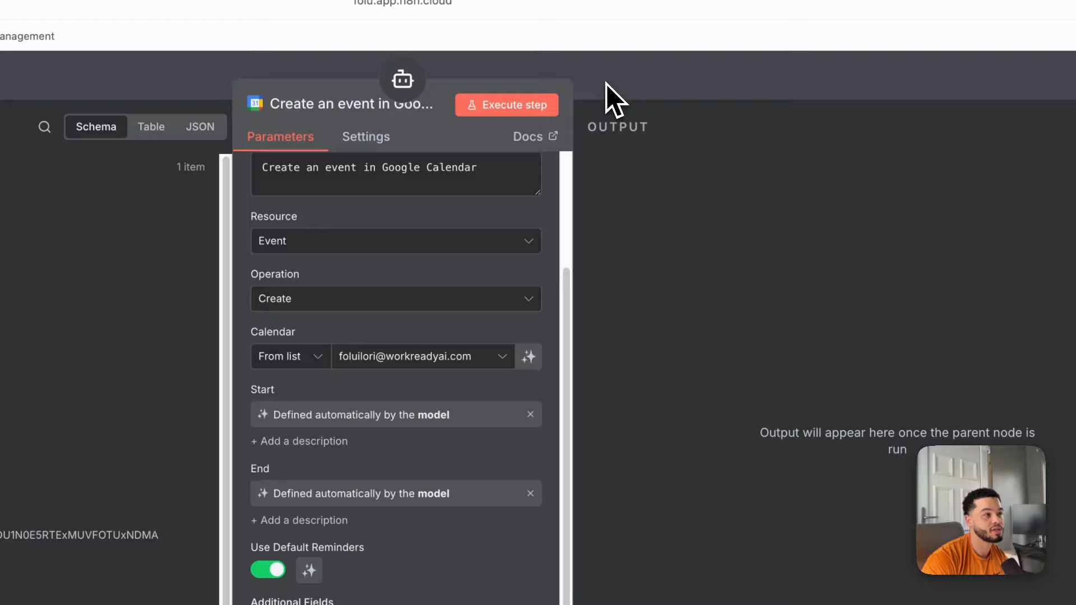
Rearrange the Google Calendar and OpenAI Chat Model nodes on the canvas.
{"action": "left_click", "coordinate": [715, 30]}
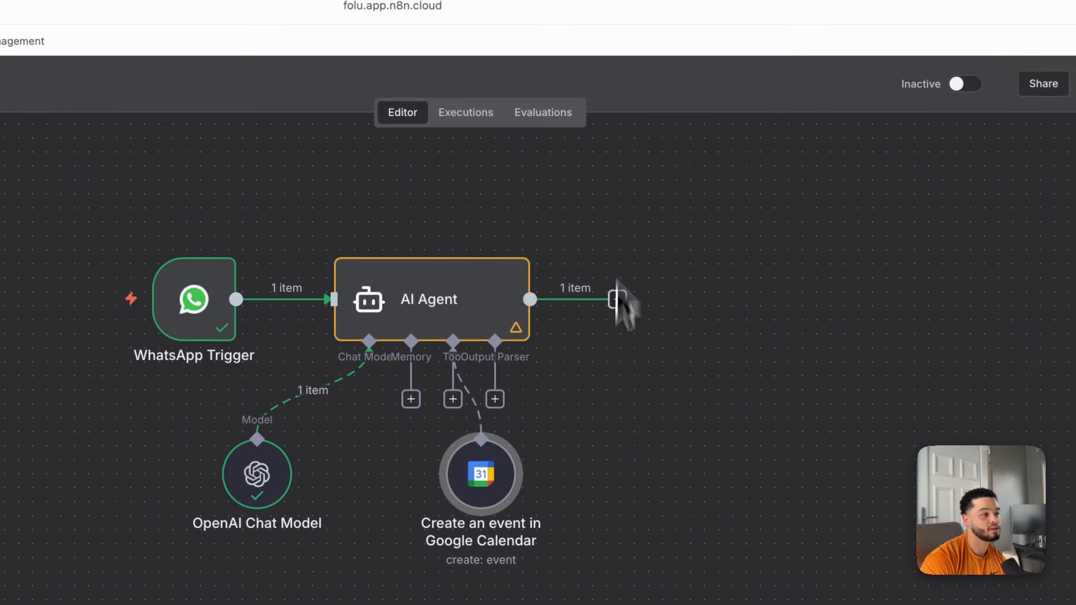
{"action": "left_click_drag", "start_coordinate": [552, 396], "coordinate": [609, 397]}
{"action": "left_click_drag", "start_coordinate": [329, 388], "coordinate": [299, 383]}
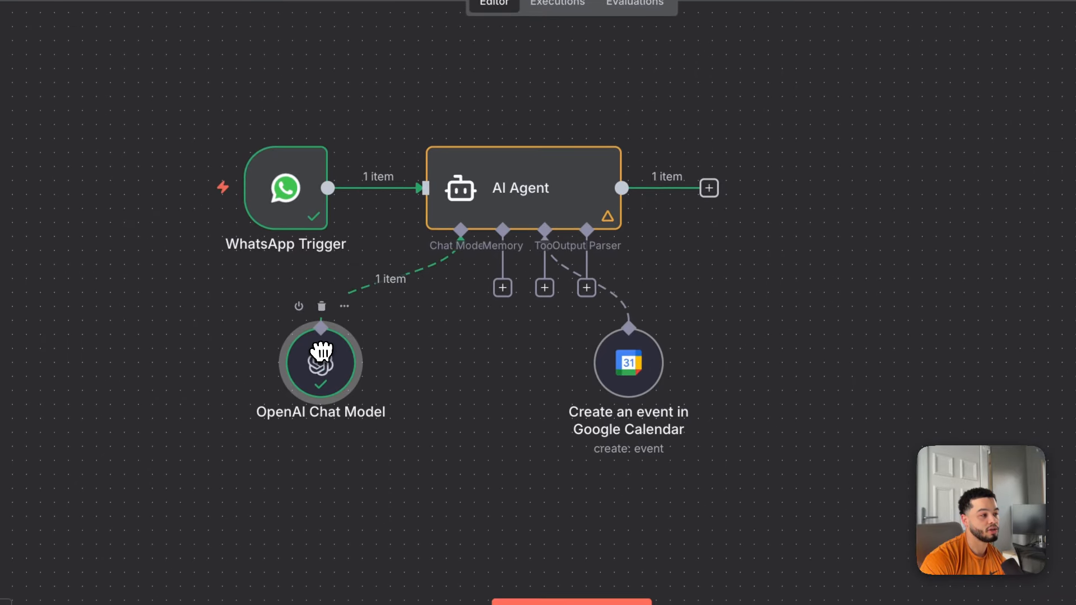
{"action": "left_click_drag", "start_coordinate": [623, 387], "coordinate": [704, 359]}
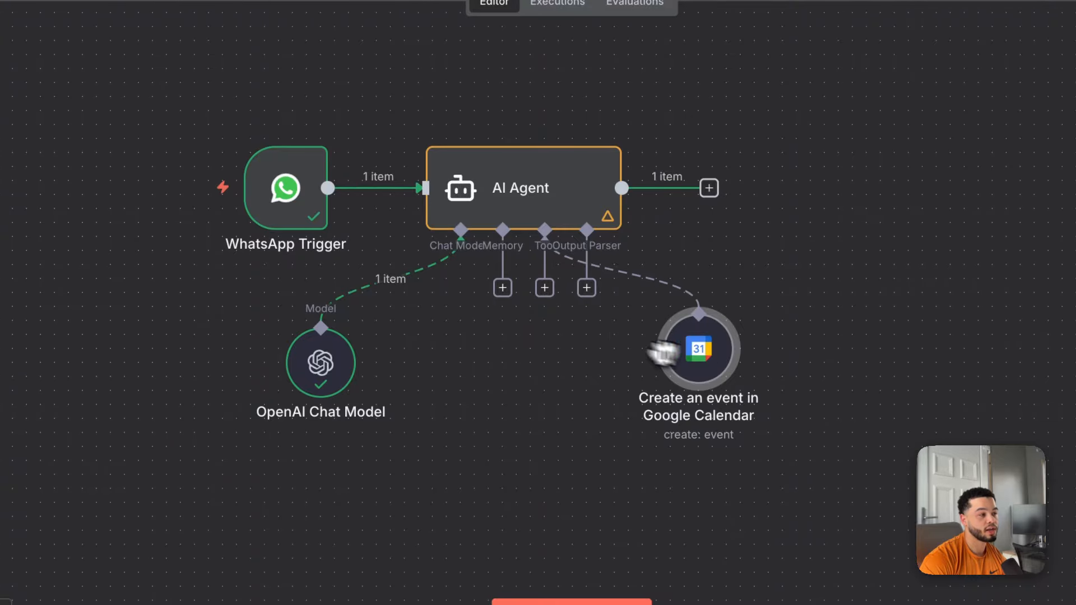
Add a second Google Calendar Tool to the agent, keeping Event as the resource.
{"action": "left_click", "coordinate": [544, 288]}
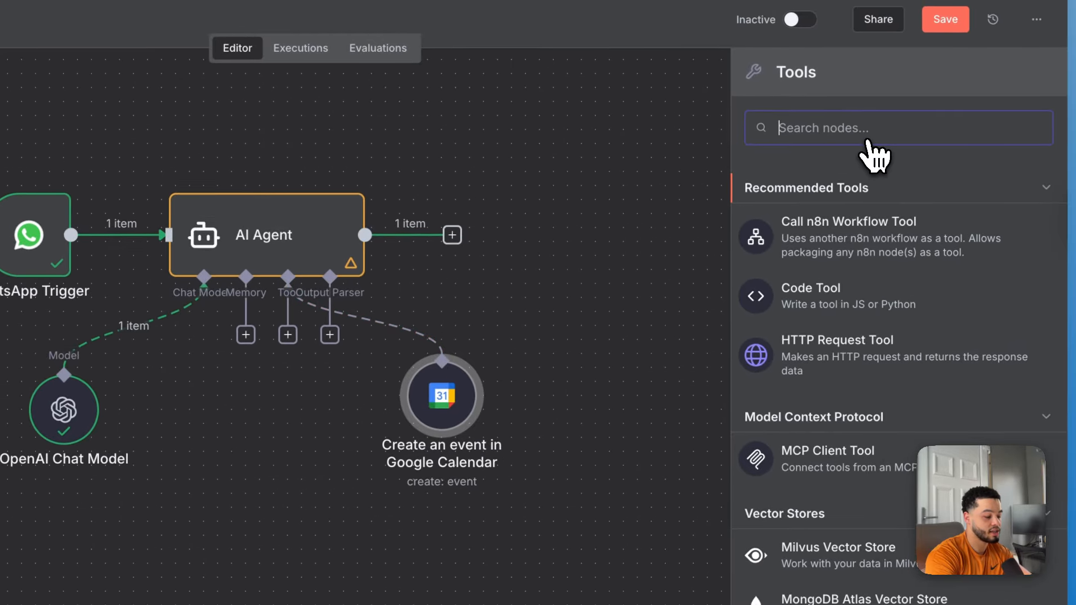
{"action": "type", "text": "ca"}
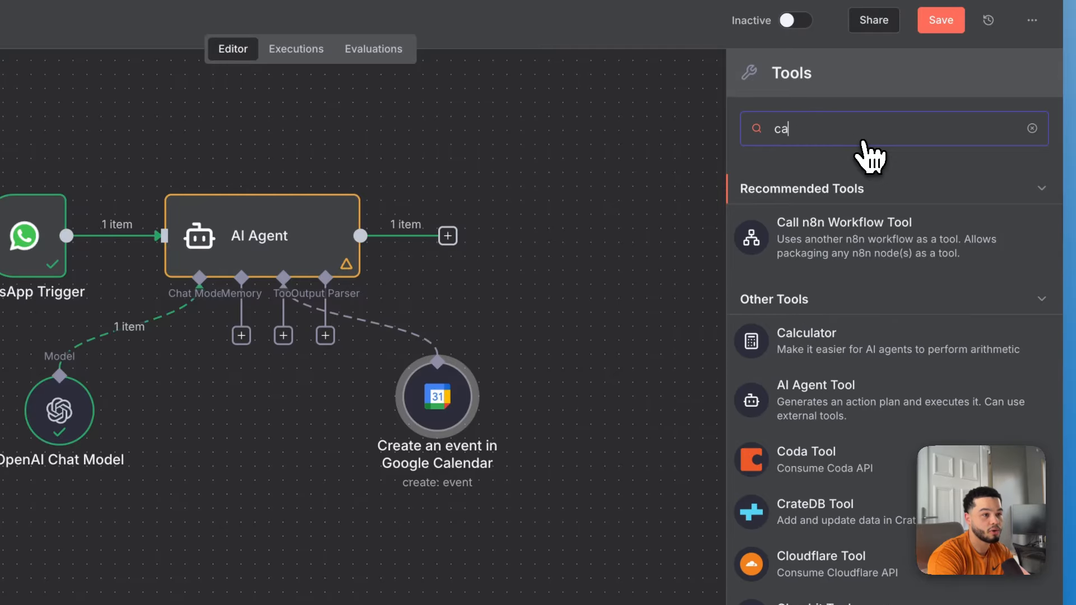
{"action": "type", "text": "l"}
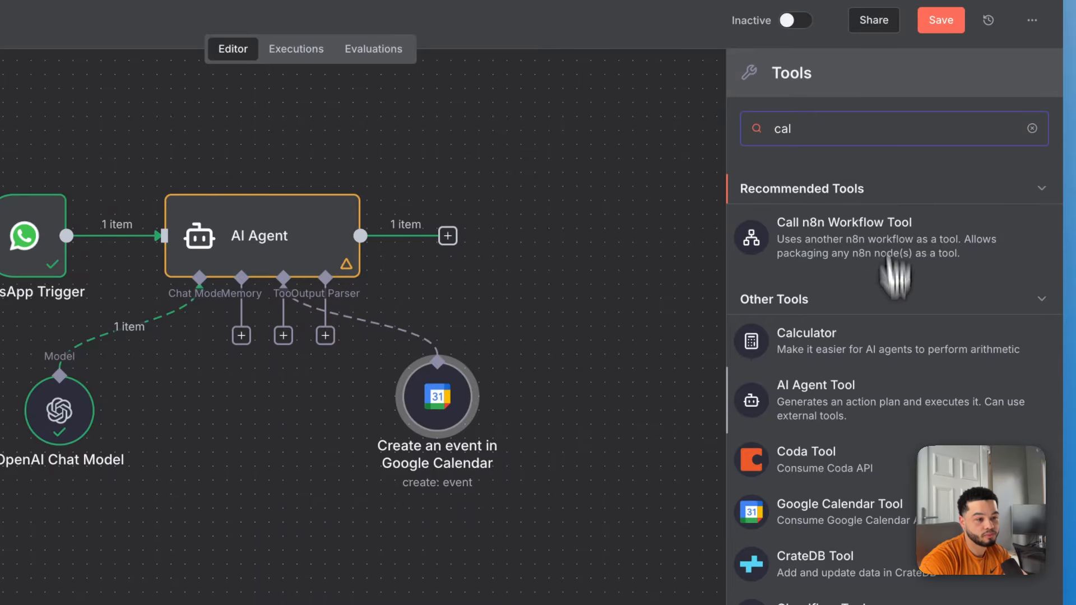
{"action": "left_click", "coordinate": [835, 502]}
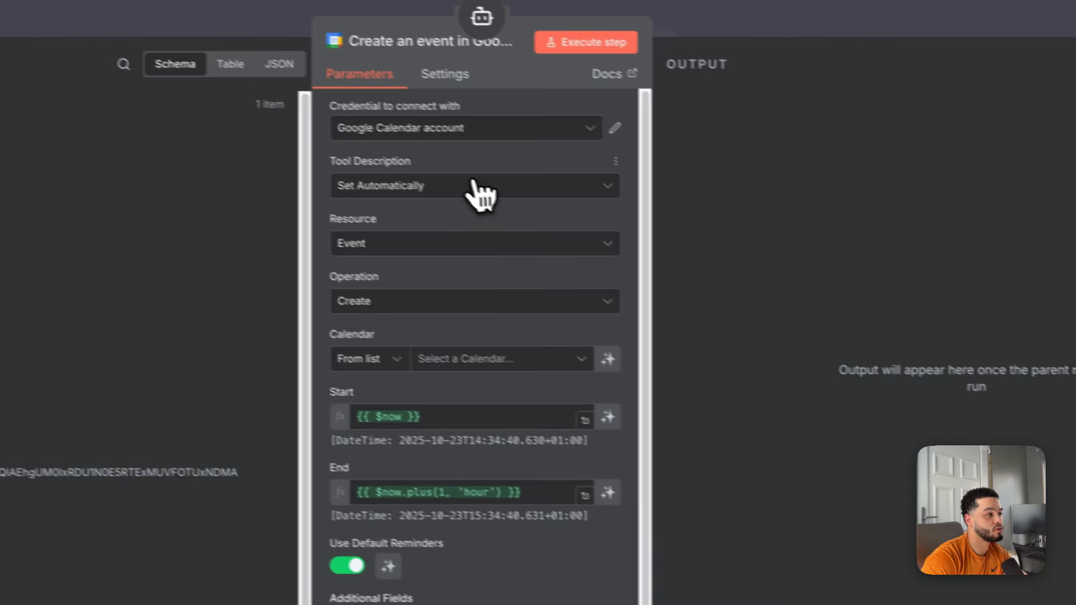
{"action": "left_click", "coordinate": [213, 188]}
{"action": "left_click", "coordinate": [503, 229]}
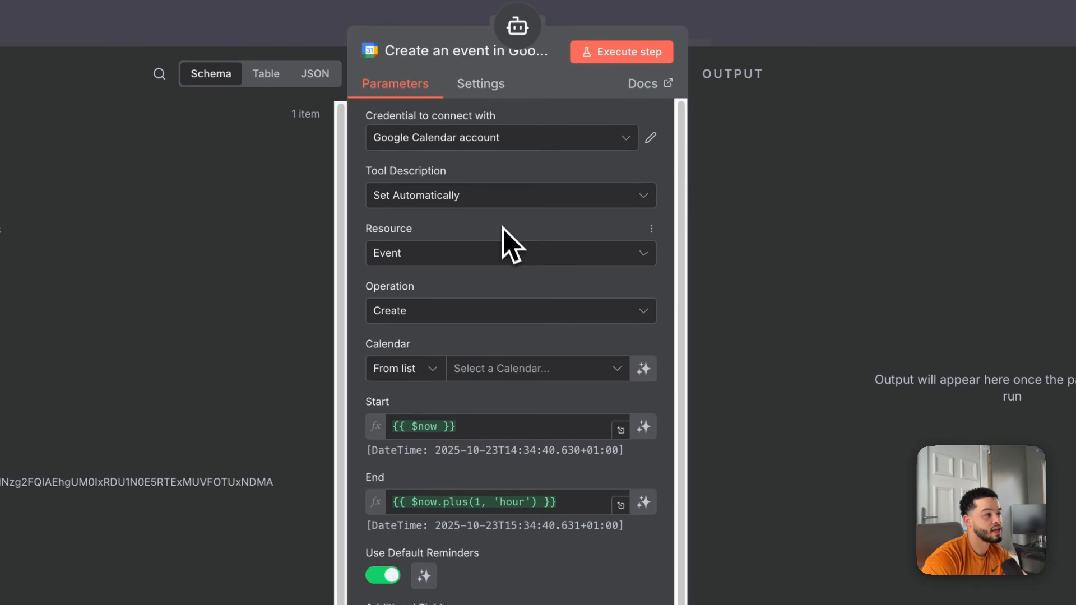
Set the tool description to manual, choose the Get Many operation, and clear the default description.
{"action": "left_click", "coordinate": [460, 205]}
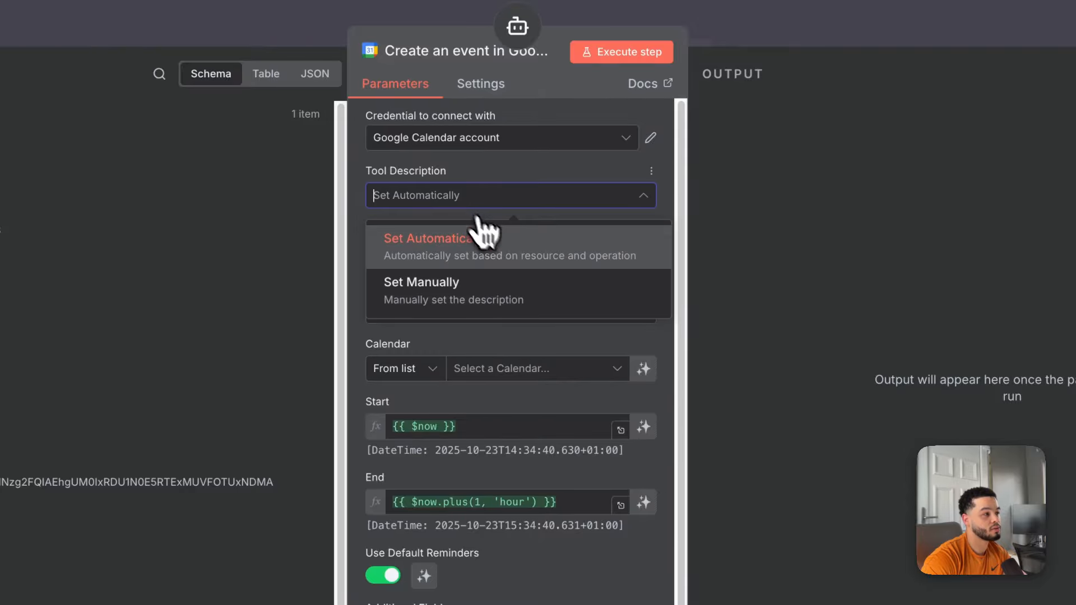
{"action": "left_click", "coordinate": [495, 282]}
{"action": "scroll", "coordinate": [567, 300], "scroll_direction": "down", "scroll_amount": 1}
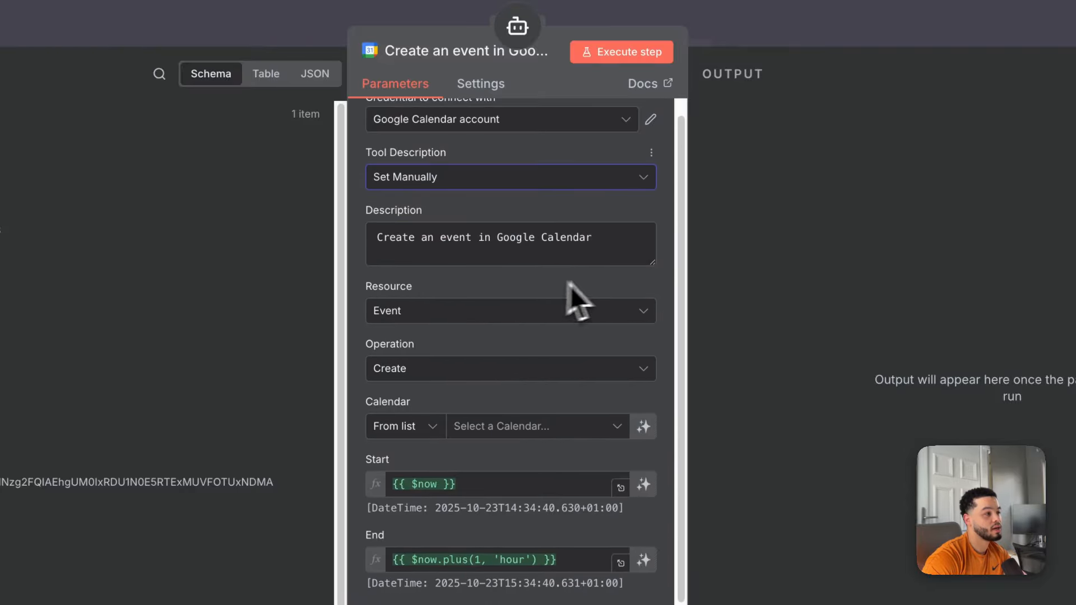
{"action": "scroll", "coordinate": [560, 288], "scroll_direction": "down", "scroll_amount": 1}
{"action": "left_click", "coordinate": [485, 364]}
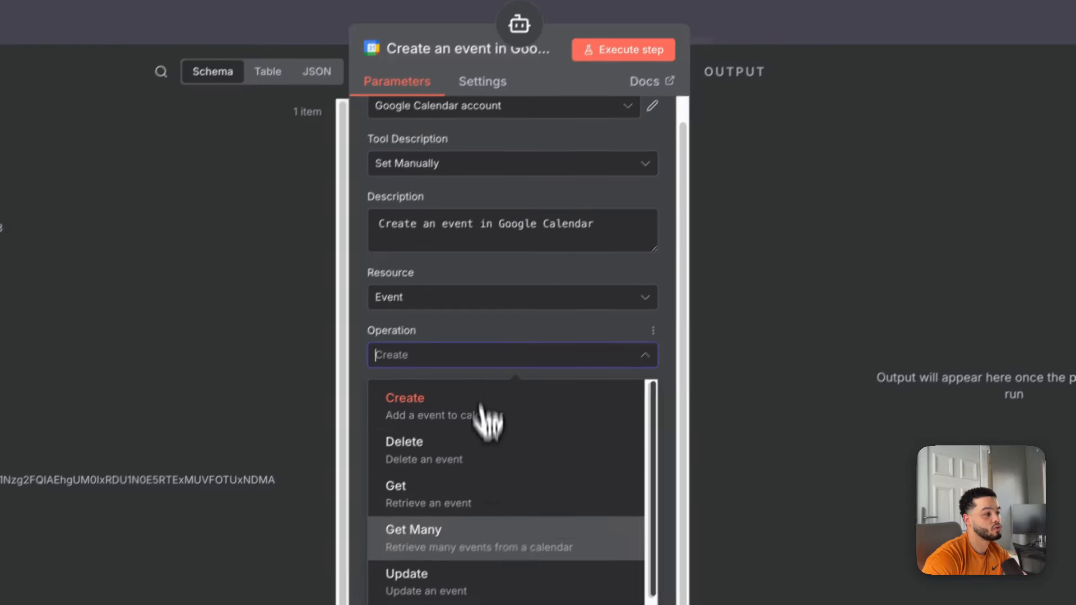
{"action": "left_click", "coordinate": [484, 535]}
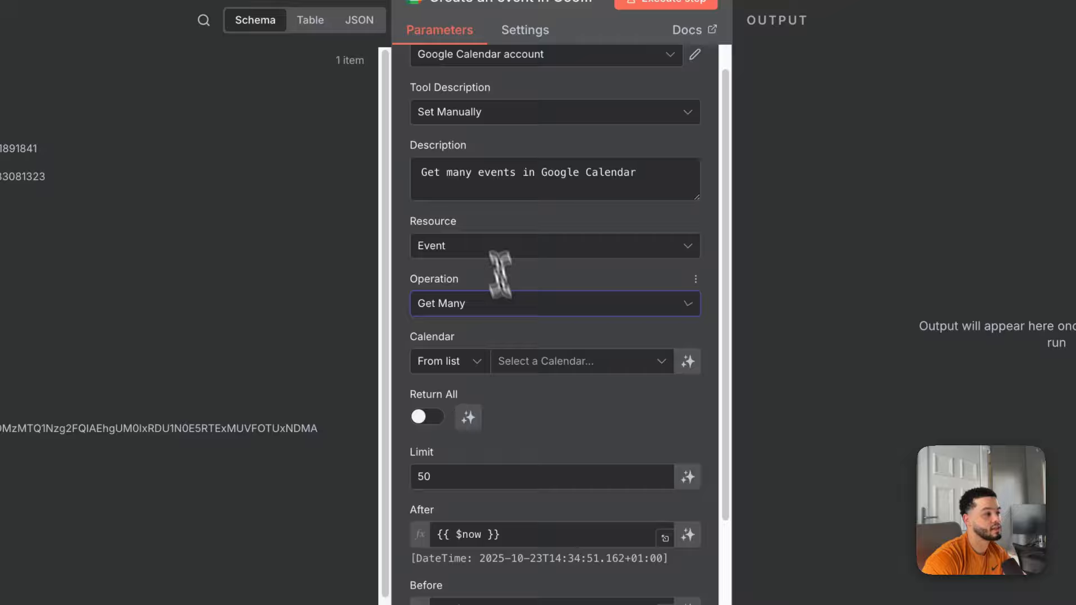
{"action": "scroll", "coordinate": [501, 275], "scroll_direction": "up", "scroll_amount": 1}
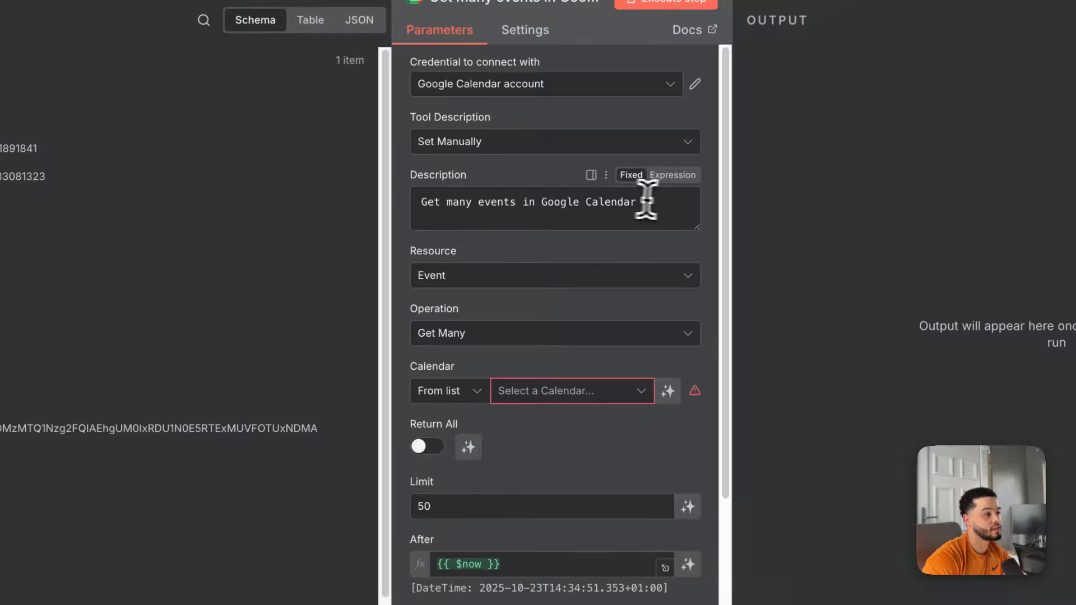
{"action": "left_click_drag", "start_coordinate": [640, 203], "coordinate": [391, 217]}
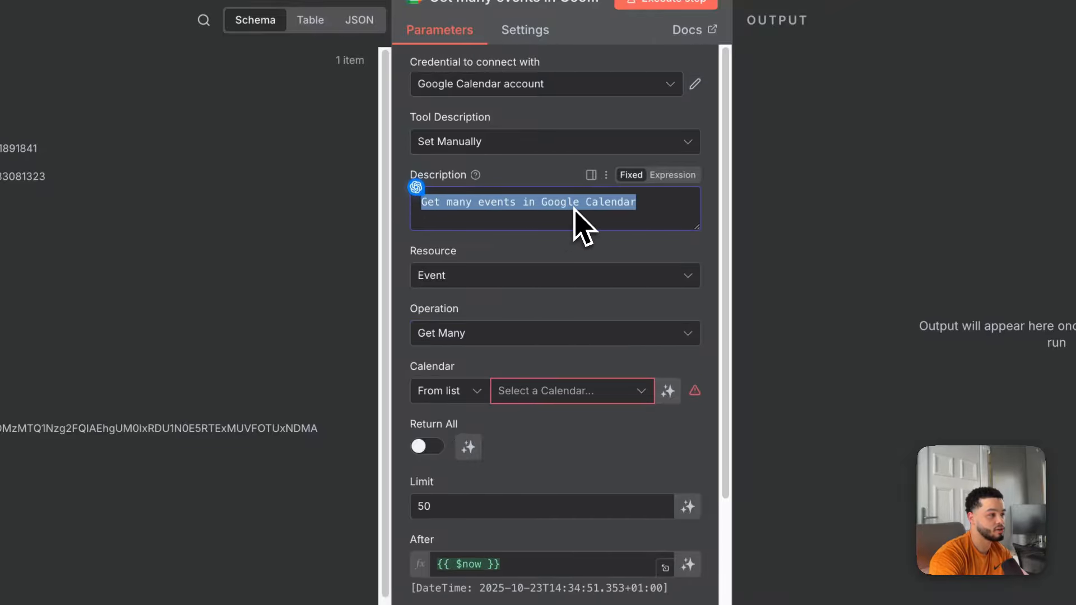
{"action": "key", "text": "BackSpace"}
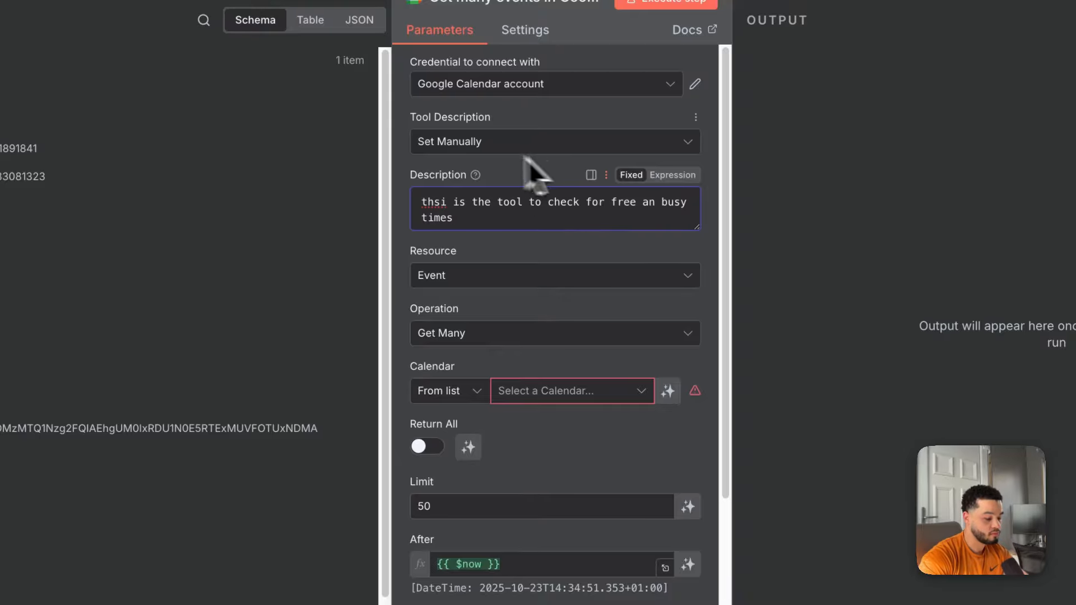
Confirm Event as the resource and Get Many as the operation.
{"action": "scroll", "coordinate": [583, 281], "scroll_direction": "down", "scroll_amount": 1}
{"action": "left_click", "coordinate": [487, 239]}
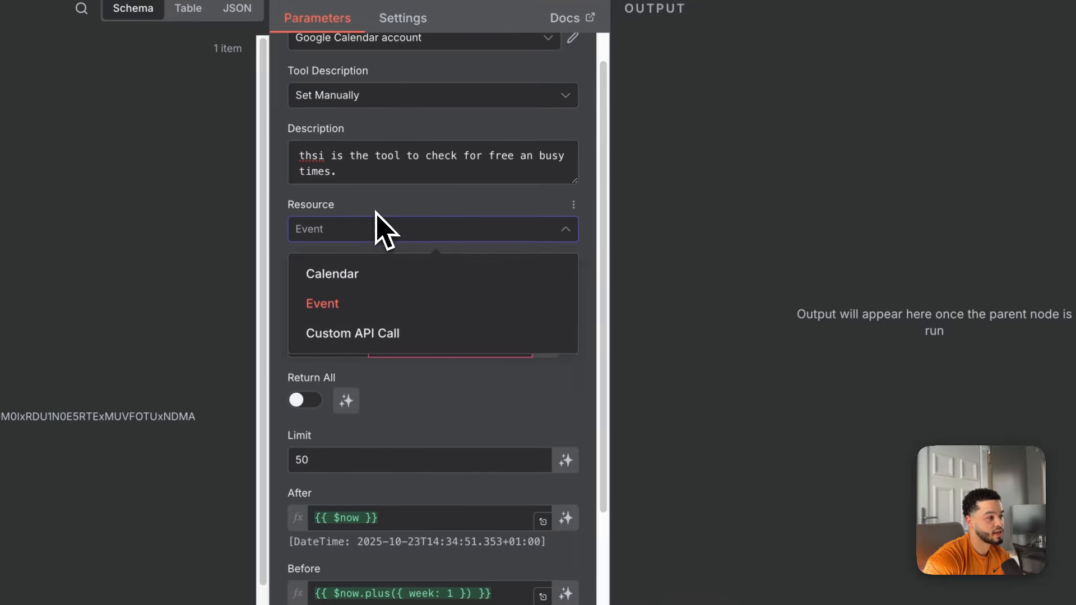
{"action": "left_click", "coordinate": [377, 230]}
{"action": "left_click", "coordinate": [386, 288]}
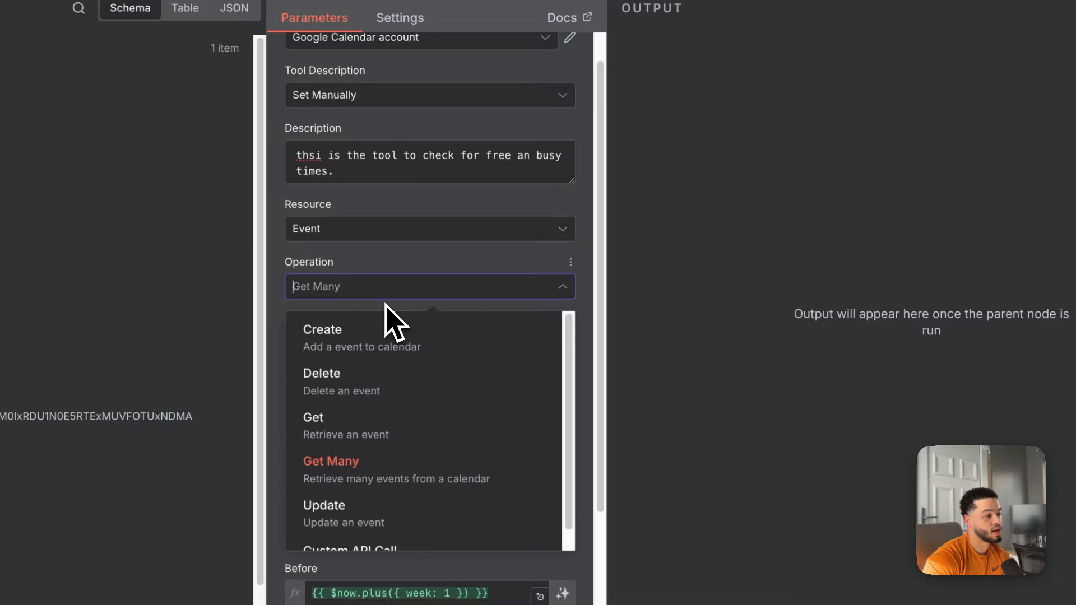
{"action": "scroll", "coordinate": [416, 398], "scroll_direction": "down", "scroll_amount": 1}
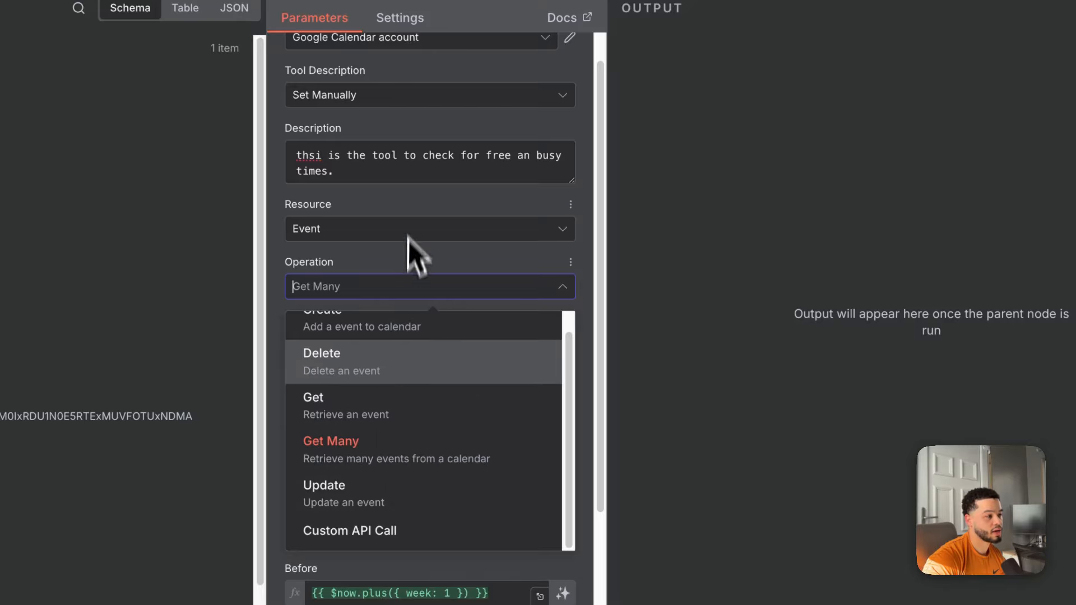
{"action": "left_click", "coordinate": [405, 199]}
{"action": "scroll", "coordinate": [459, 373], "scroll_direction": "down", "scroll_amount": 1}
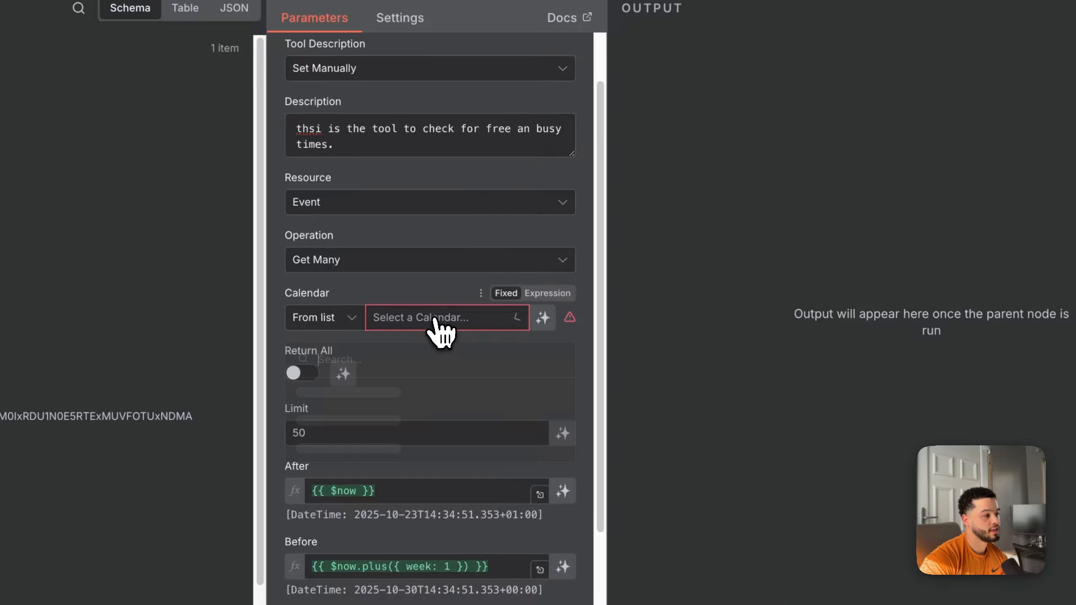
Pick the account's calendar and let the model define the After and Before dates.
{"action": "left_click", "coordinate": [440, 328]}
{"action": "left_click", "coordinate": [406, 448]}
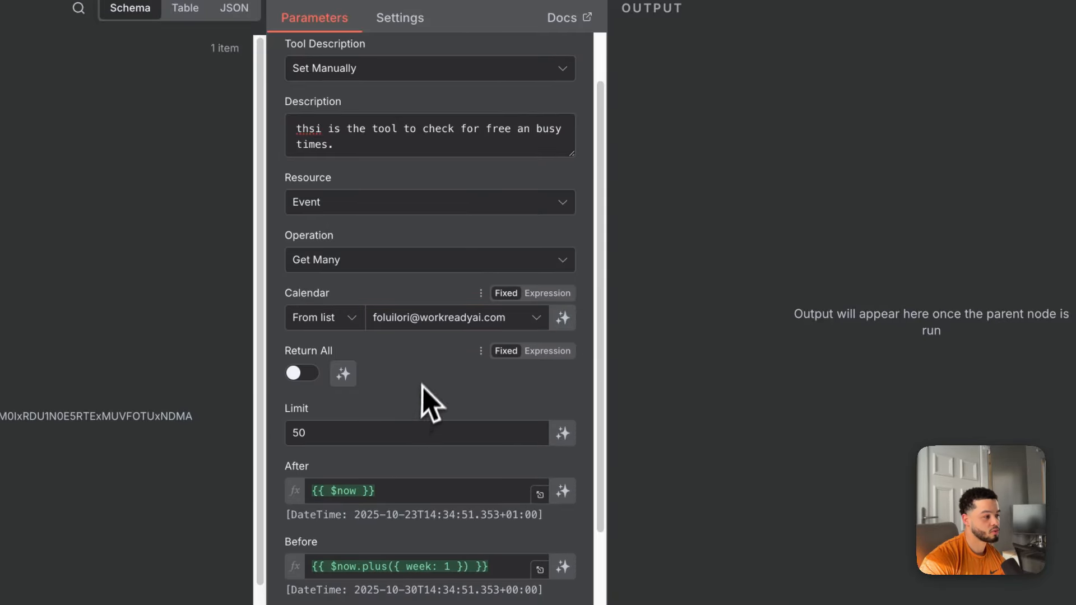
{"action": "scroll", "coordinate": [427, 402], "scroll_direction": "down", "scroll_amount": 5}
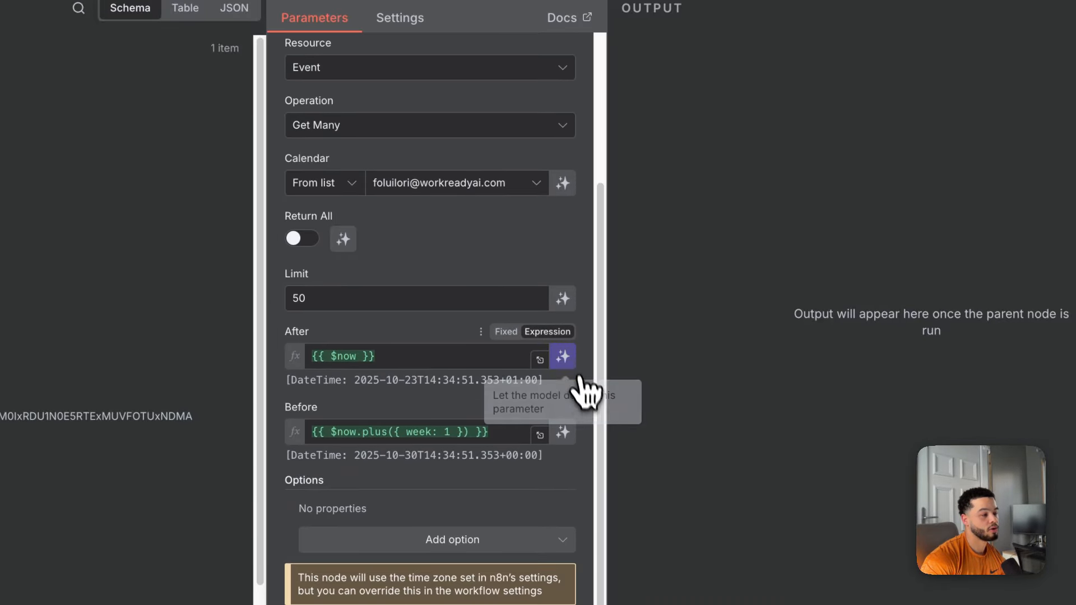
{"action": "left_click", "coordinate": [563, 358]}
{"action": "left_click", "coordinate": [567, 440]}
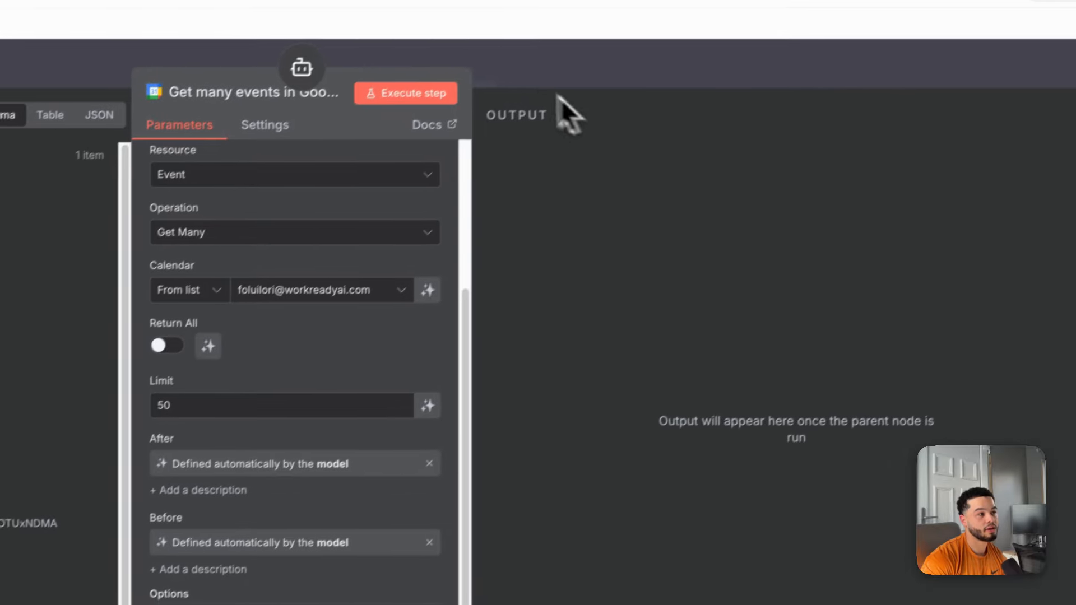
{"action": "left_click", "coordinate": [513, 89]}
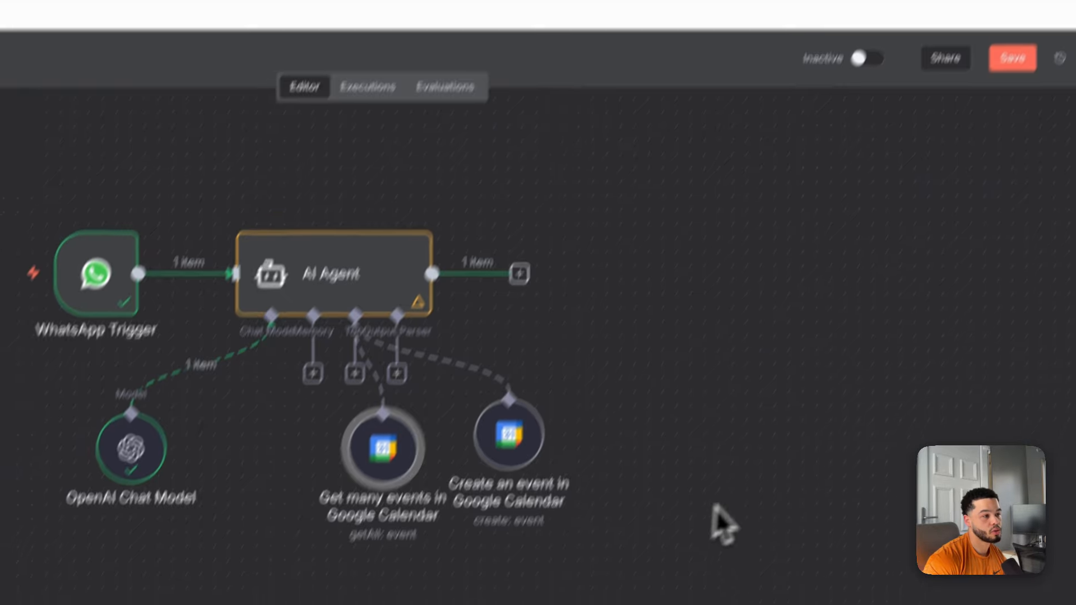
Align the Create event and Get many events nodes, execute the workflow, and open WhatsApp.
{"action": "left_click_drag", "start_coordinate": [572, 322], "coordinate": [582, 361]}
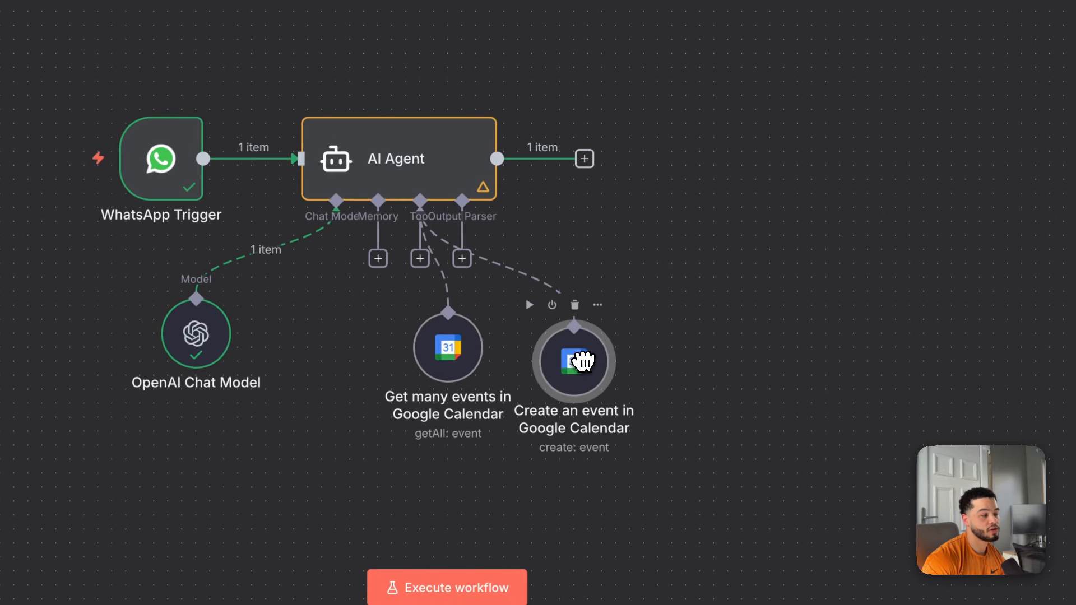
{"action": "left_click_drag", "start_coordinate": [465, 364], "coordinate": [462, 381]}
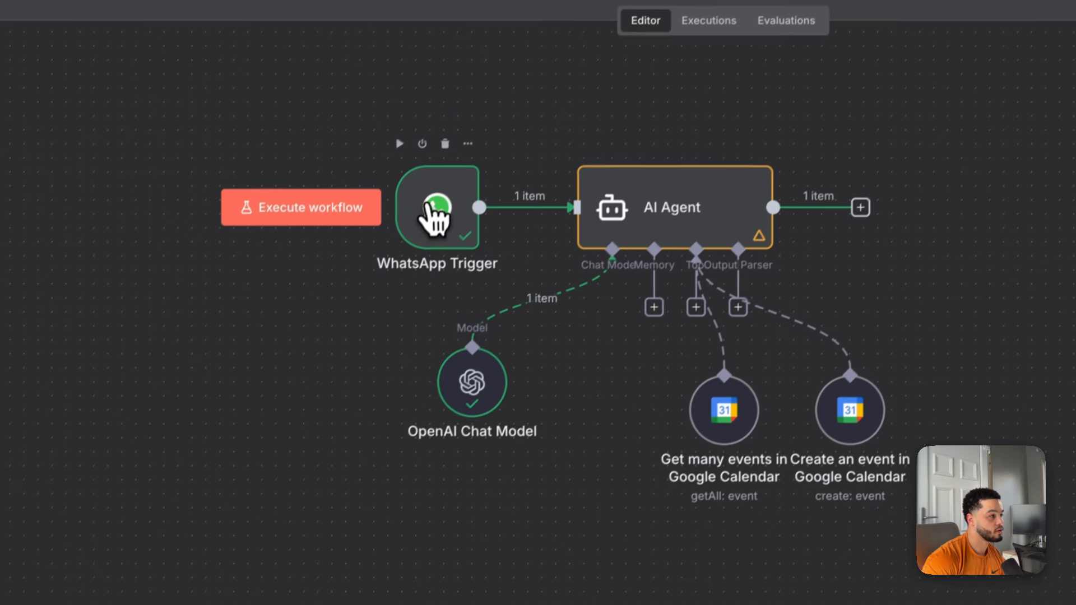
{"action": "left_click", "coordinate": [308, 213]}
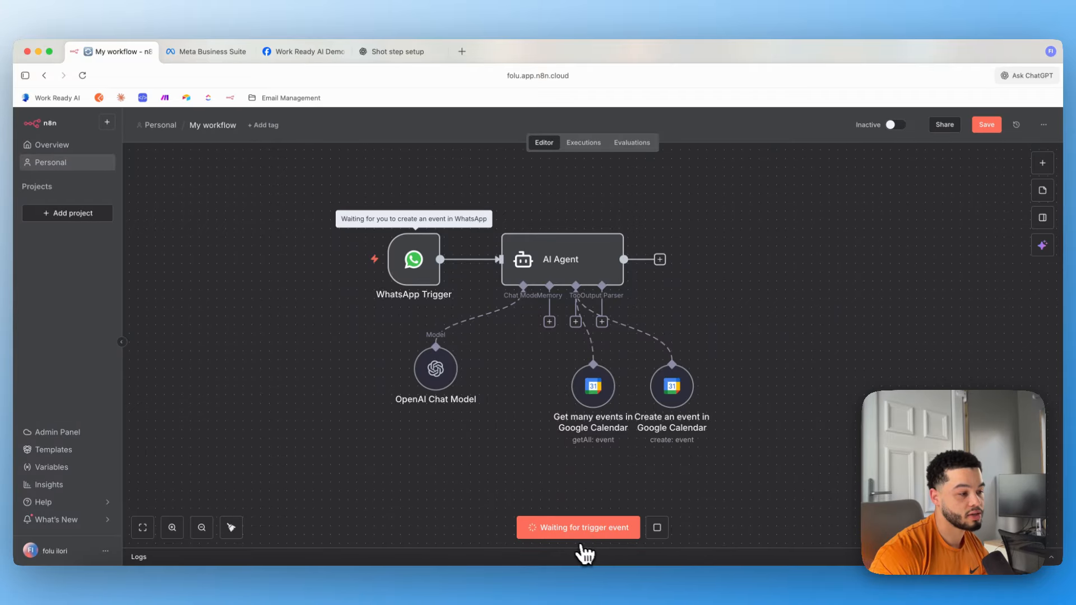
{"action": "left_click", "coordinate": [525, 590]}
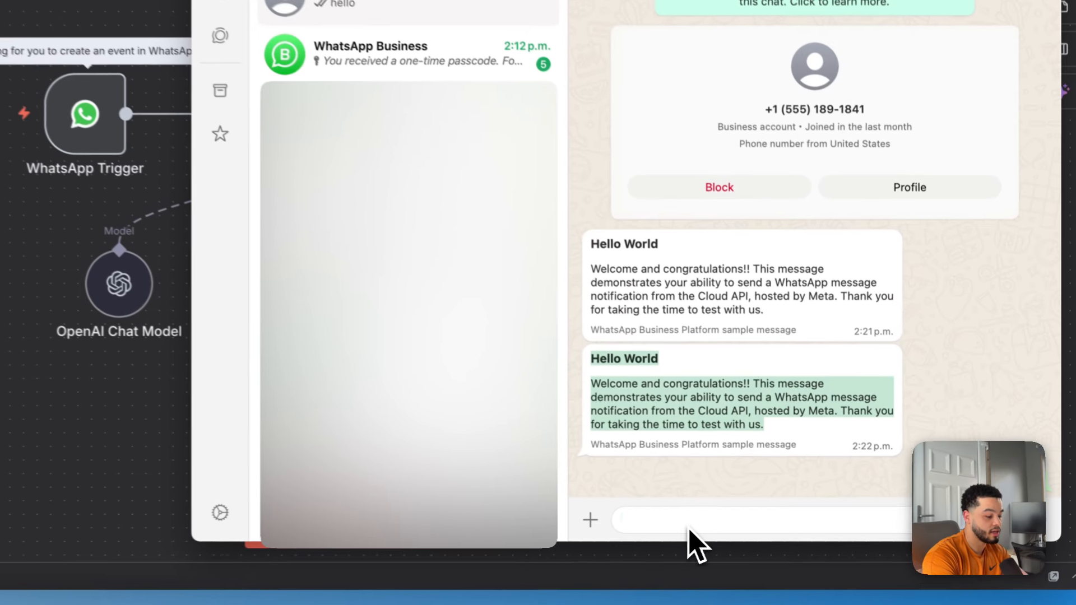
Send the business number a request to book a test drive tomorrow at 10am.
{"action": "type", "text": "can i "}
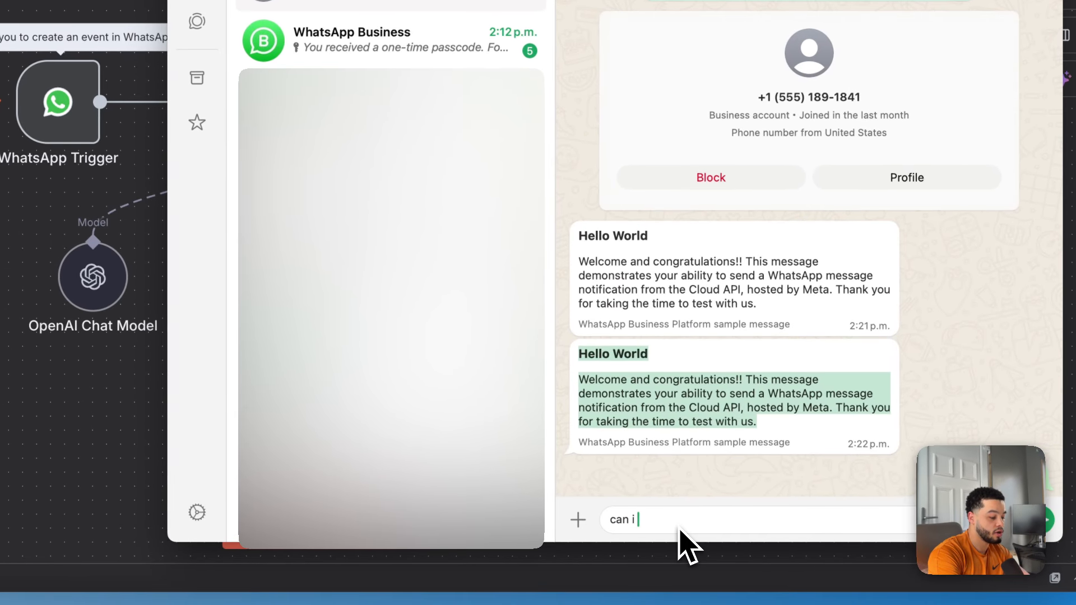
{"action": "type", "text": "boo"}
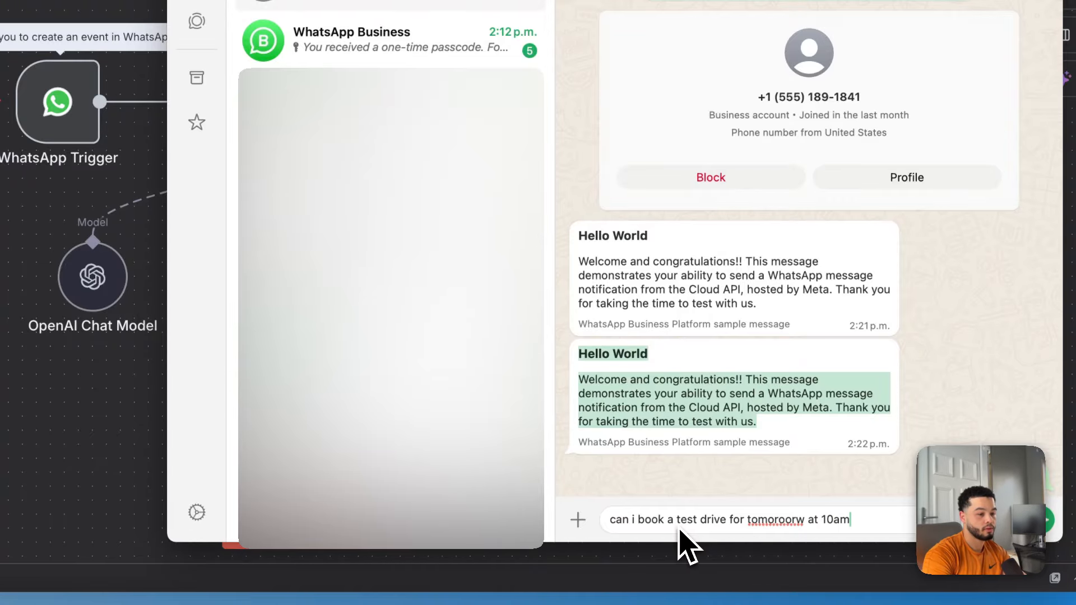
{"action": "key", "text": "Return"}
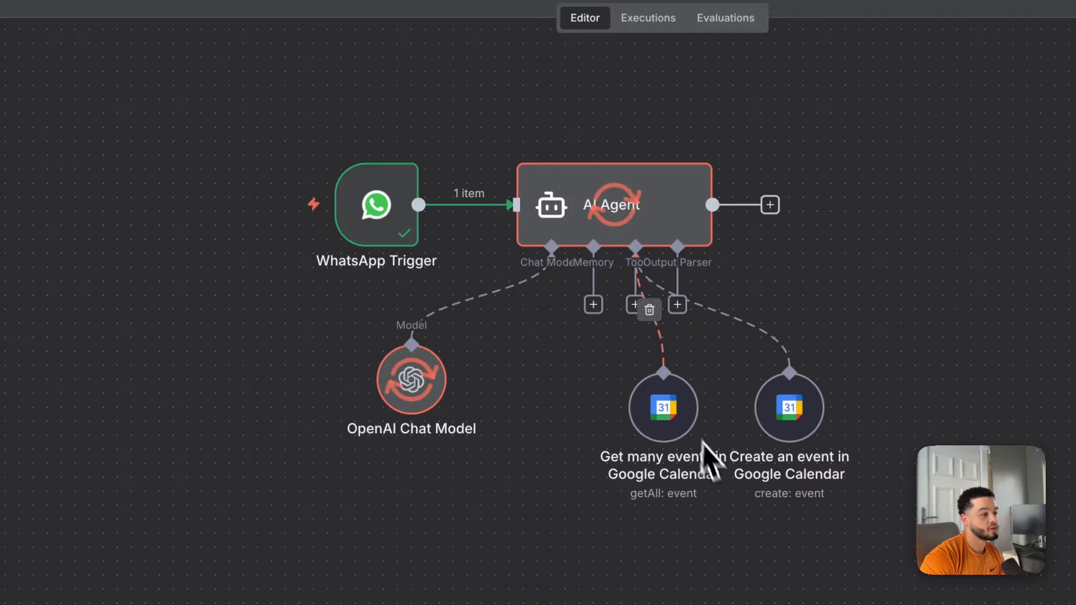
Read the agent's reply: 10:00 AM tomorrow is booked, with 12:00 PM, 2:00 PM or 3:45 PM offered.
{"action": "left_click_drag", "start_coordinate": [670, 412], "coordinate": [629, 408]}
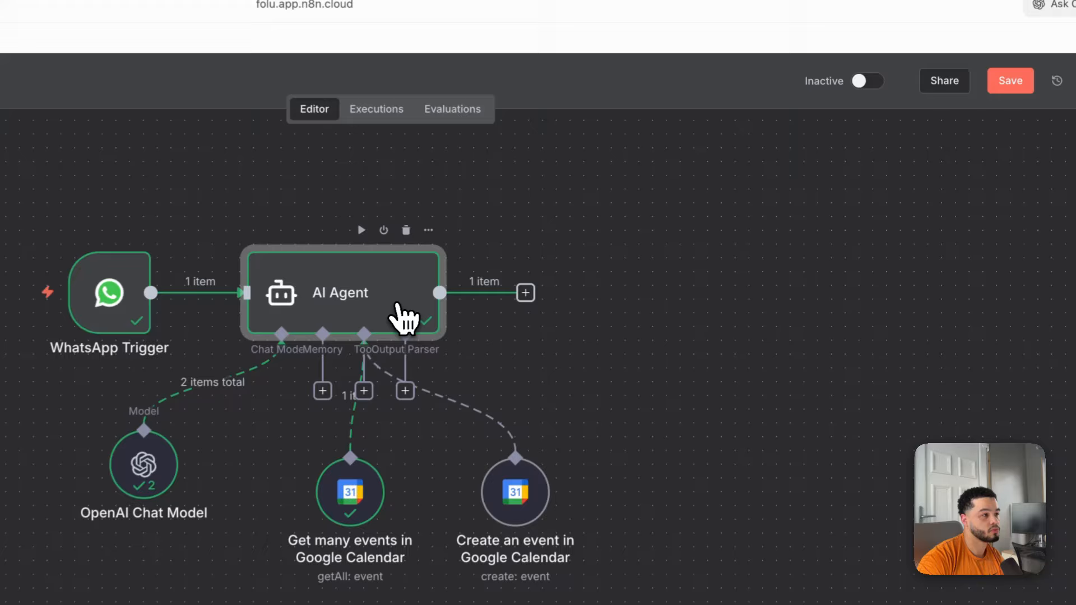
{"action": "double_click", "coordinate": [599, 262]}
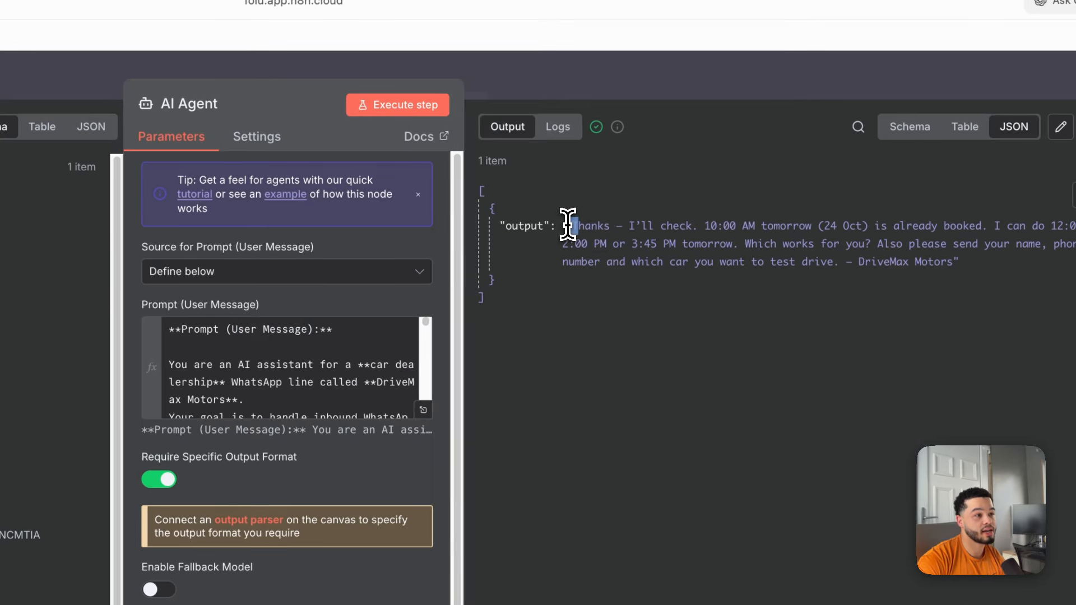
{"action": "left_click_drag", "start_coordinate": [568, 224], "coordinate": [629, 229]}
{"action": "left_click_drag", "start_coordinate": [558, 251], "coordinate": [534, 252]}
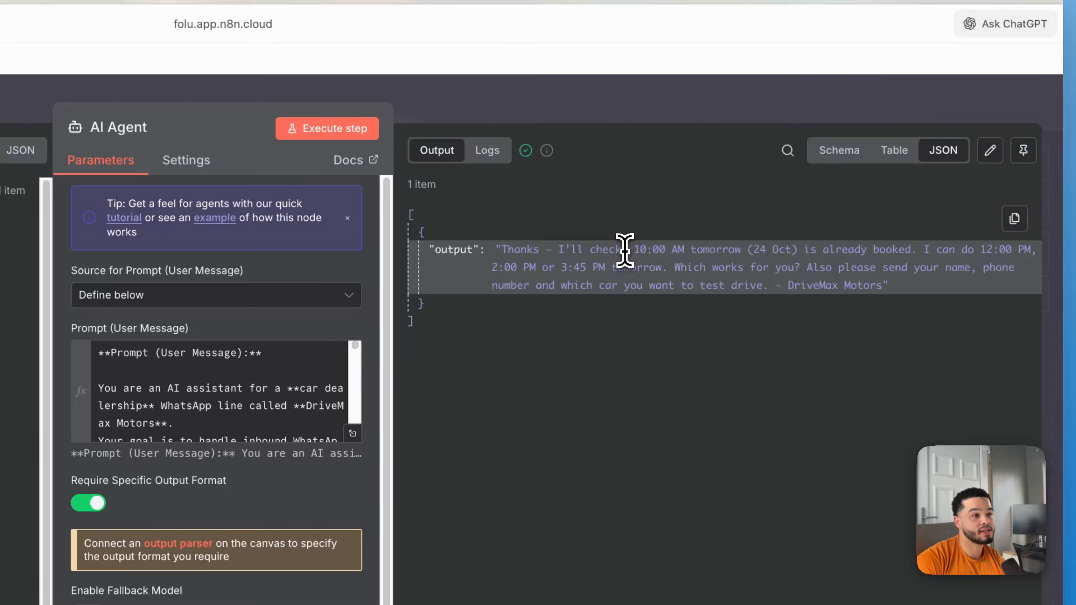
{"action": "left_click_drag", "start_coordinate": [625, 250], "coordinate": [787, 252]}
{"action": "left_click_drag", "start_coordinate": [930, 260], "coordinate": [542, 250]}
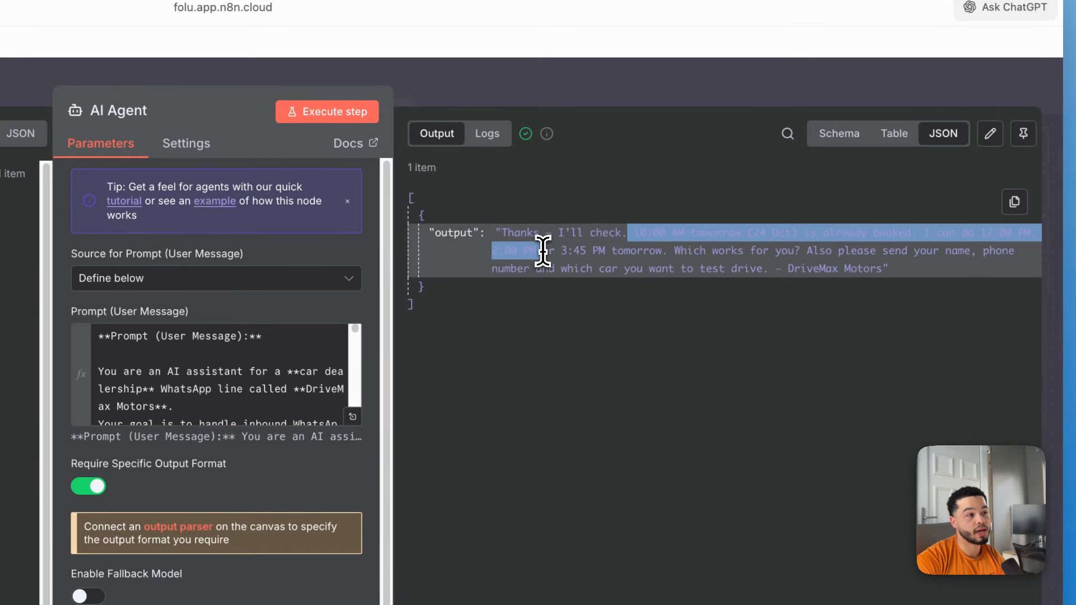
{"action": "left_click_drag", "start_coordinate": [644, 250], "coordinate": [682, 251]}
{"action": "left_click_drag", "start_coordinate": [841, 253], "coordinate": [620, 274]}
{"action": "key", "text": "Escape"}
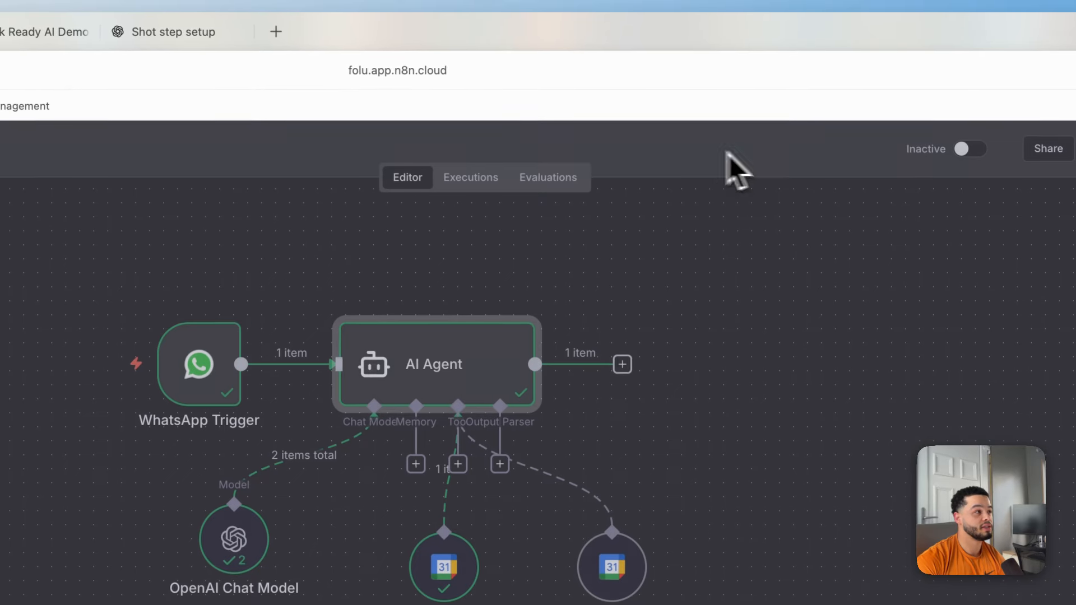
Open Google Calendar (calendar.google.com) in a new browser tab.
{"action": "left_click", "coordinate": [251, 22]}
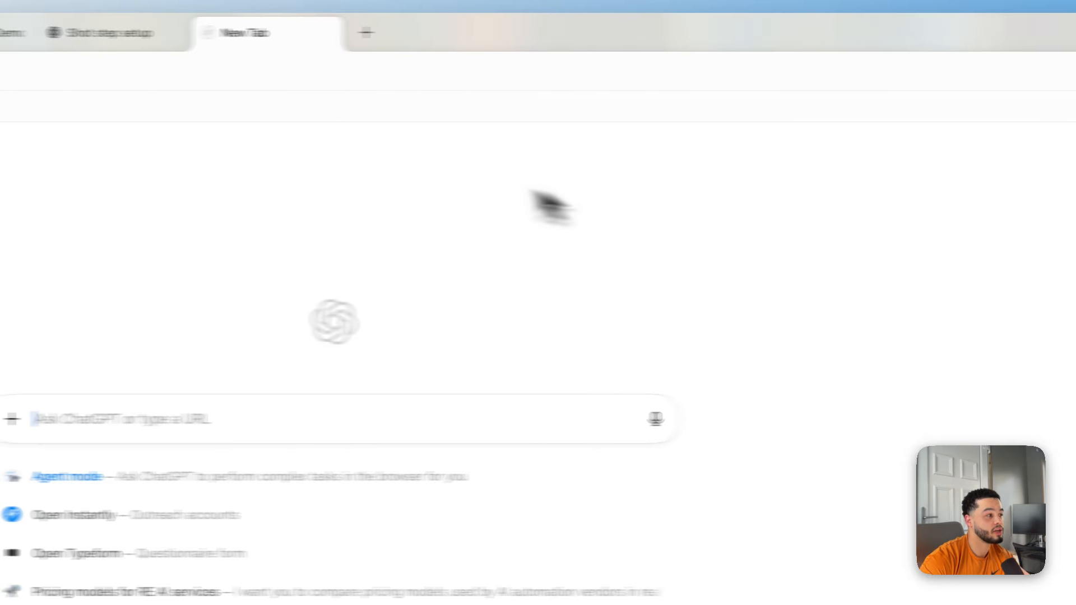
{"action": "type", "text": "calendar.google.com/calendar/u/0/r"}
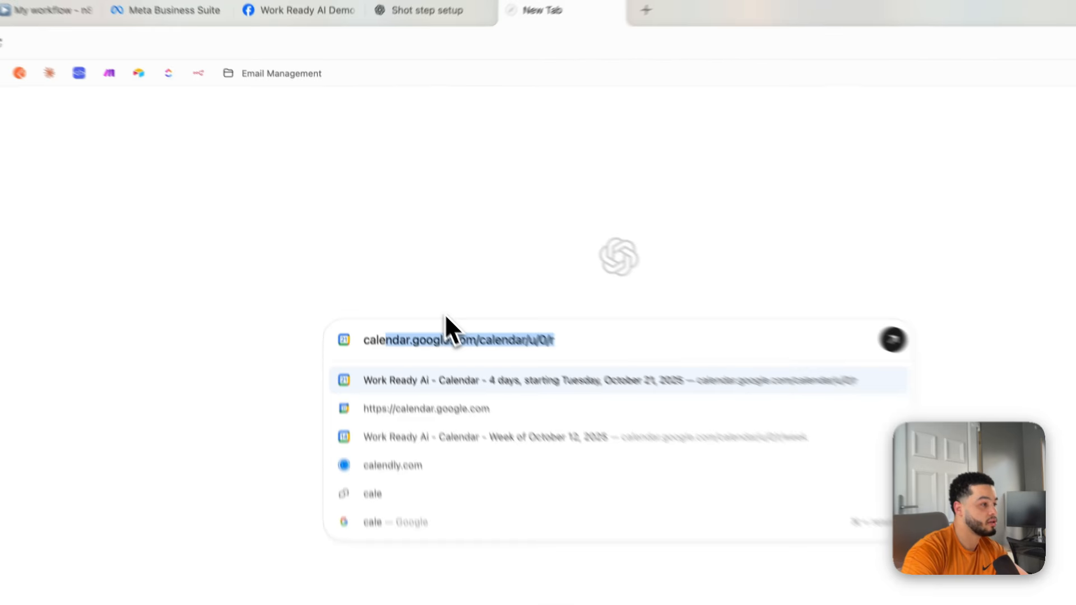
{"action": "key", "text": "Return"}
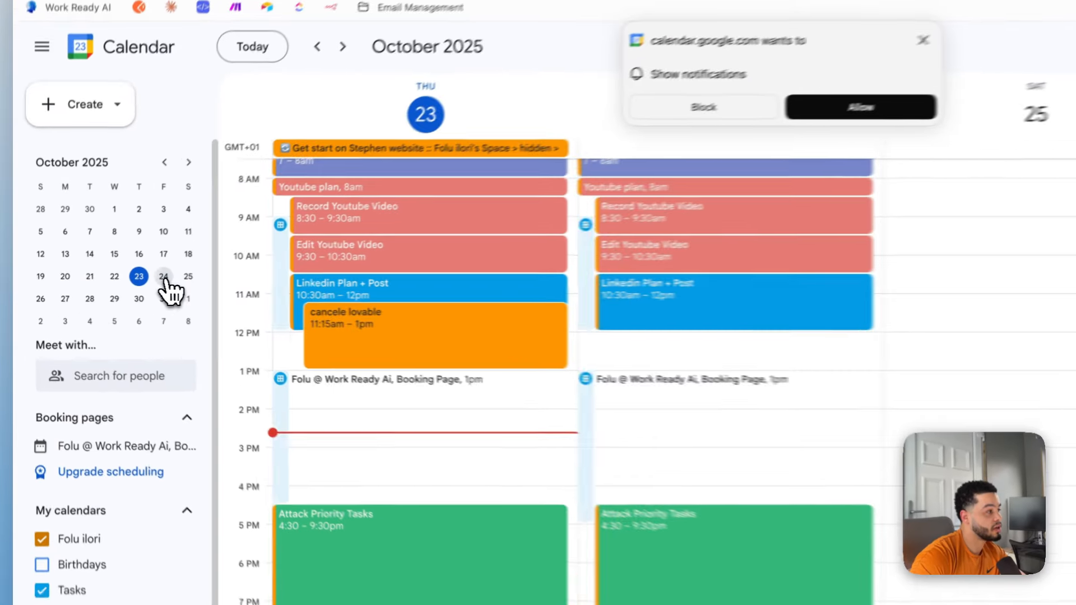
Review Friday 24 October, try a 12–4pm slot and discard it, then return to n8n.
{"action": "left_click", "coordinate": [115, 281]}
{"action": "scroll", "coordinate": [361, 392], "scroll_direction": "up", "scroll_amount": 2}
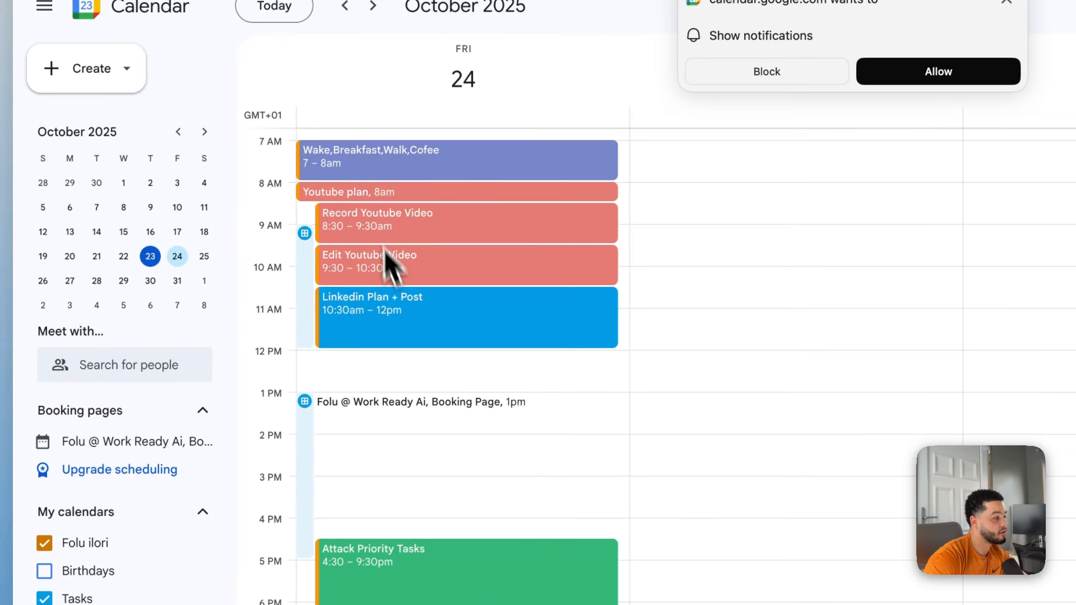
{"action": "left_click_drag", "start_coordinate": [325, 363], "coordinate": [402, 511]}
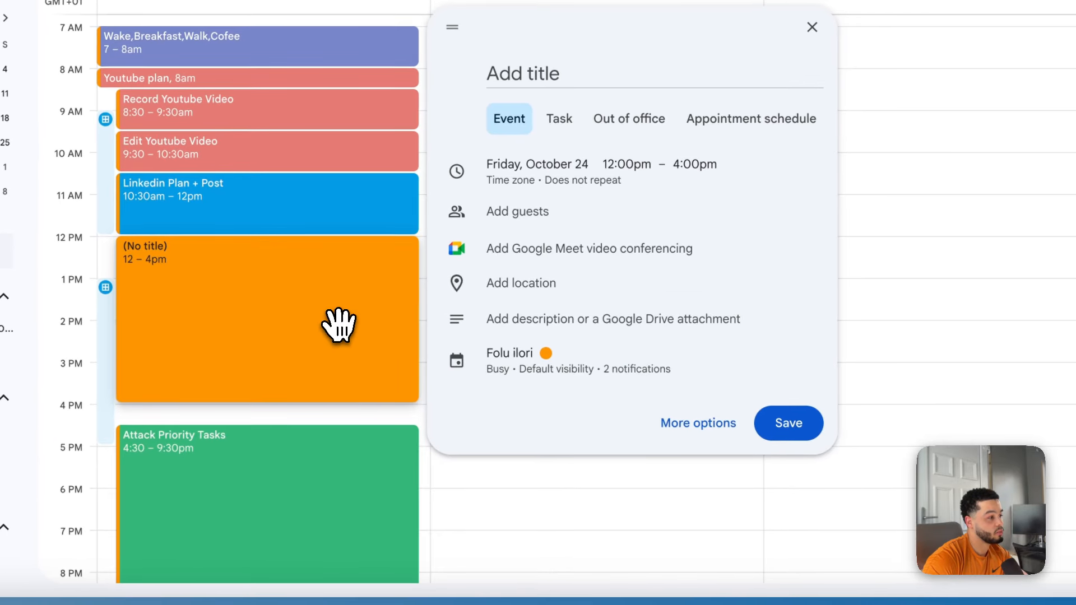
{"action": "left_click", "coordinate": [701, 510]}
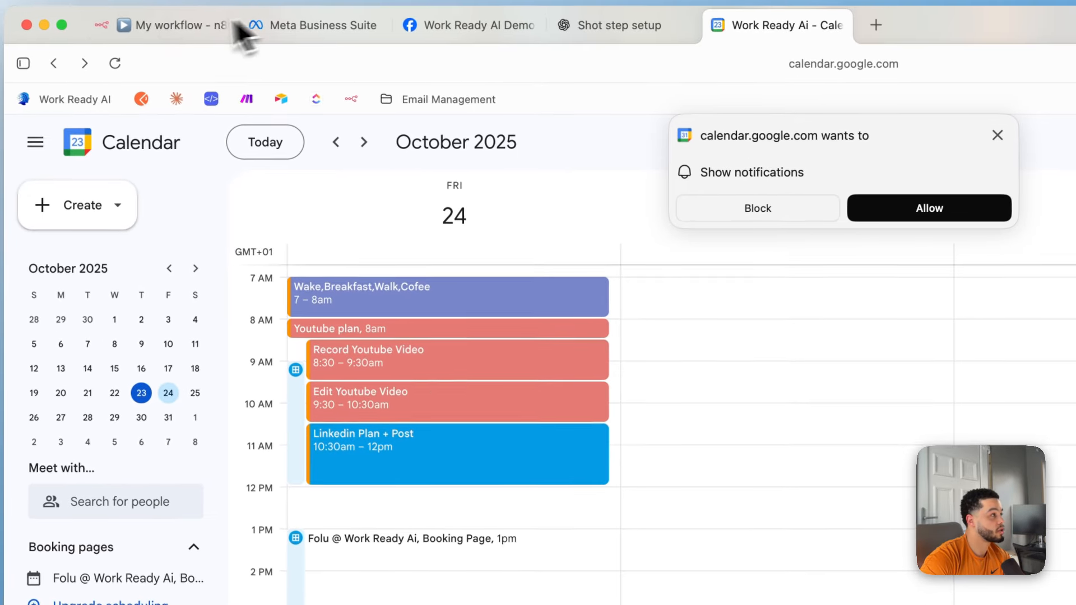
{"action": "left_click", "coordinate": [183, 24]}
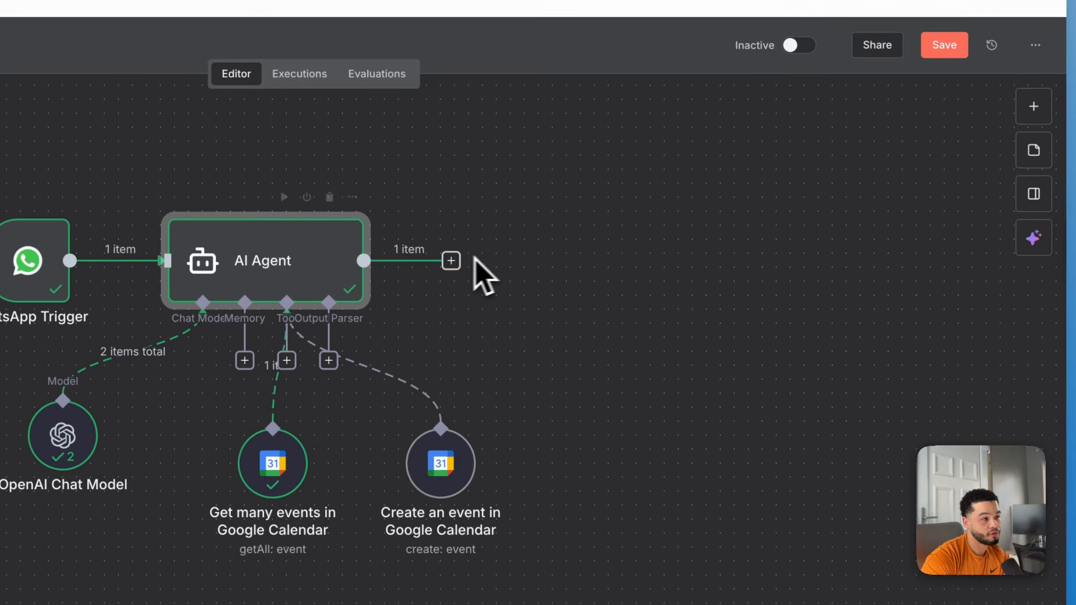
Add a WhatsApp Business Cloud Send message step after the AI Agent and create a new credential.
{"action": "left_click", "coordinate": [777, 311]}
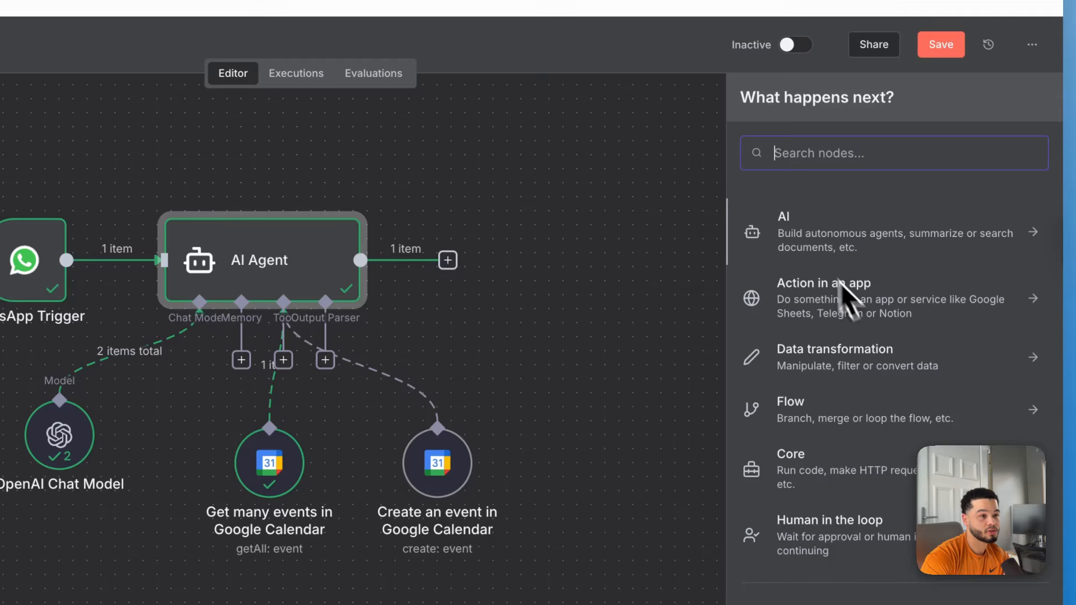
{"action": "type", "text": "what"}
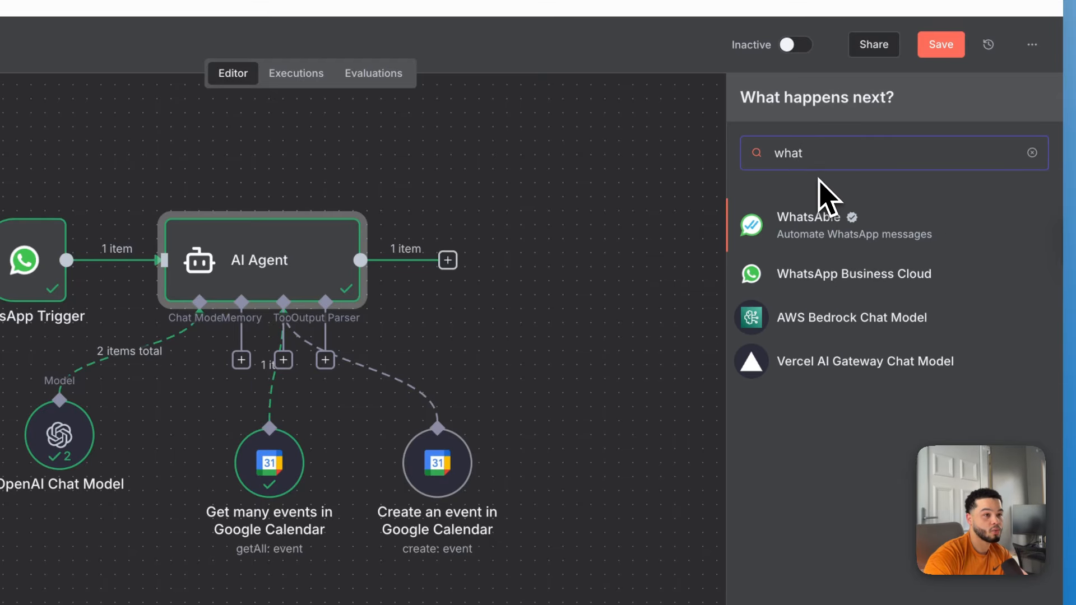
{"action": "left_click", "coordinate": [866, 275]}
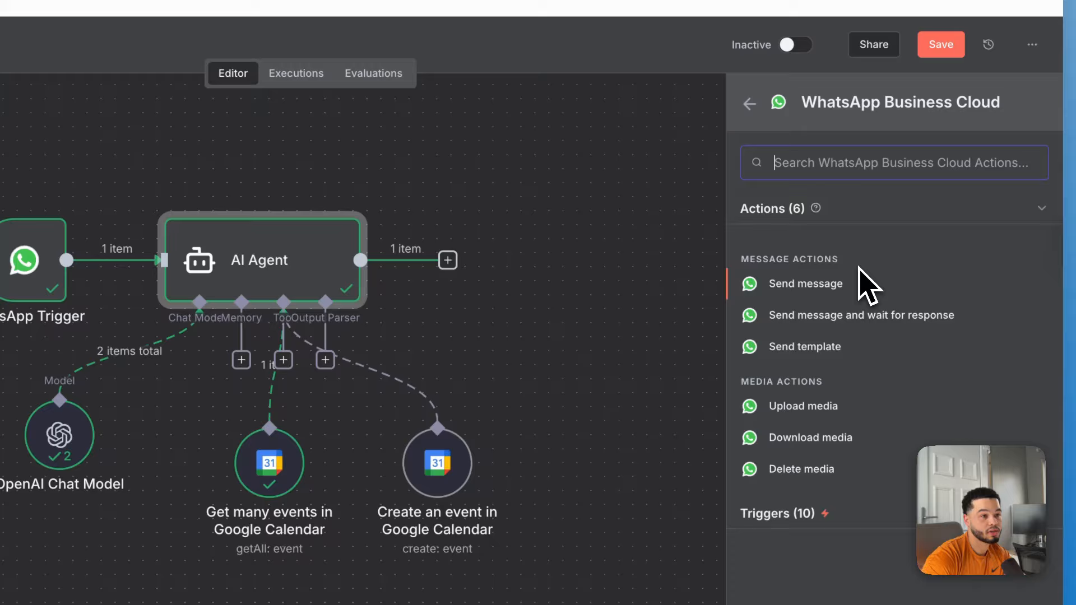
{"action": "left_click", "coordinate": [793, 284]}
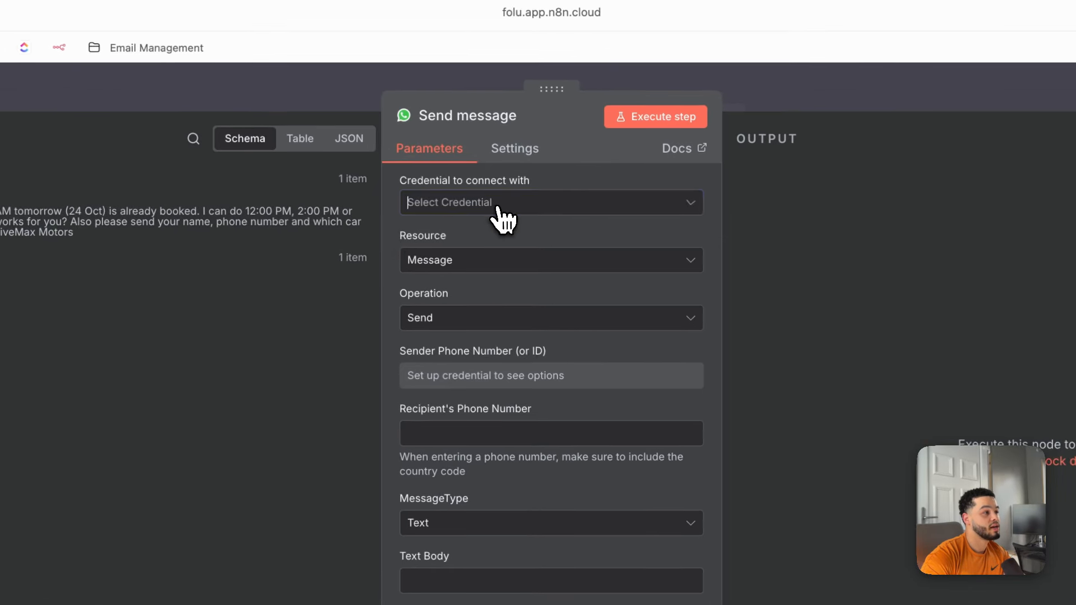
{"action": "left_click", "coordinate": [494, 207]}
{"action": "left_click", "coordinate": [542, 250]}
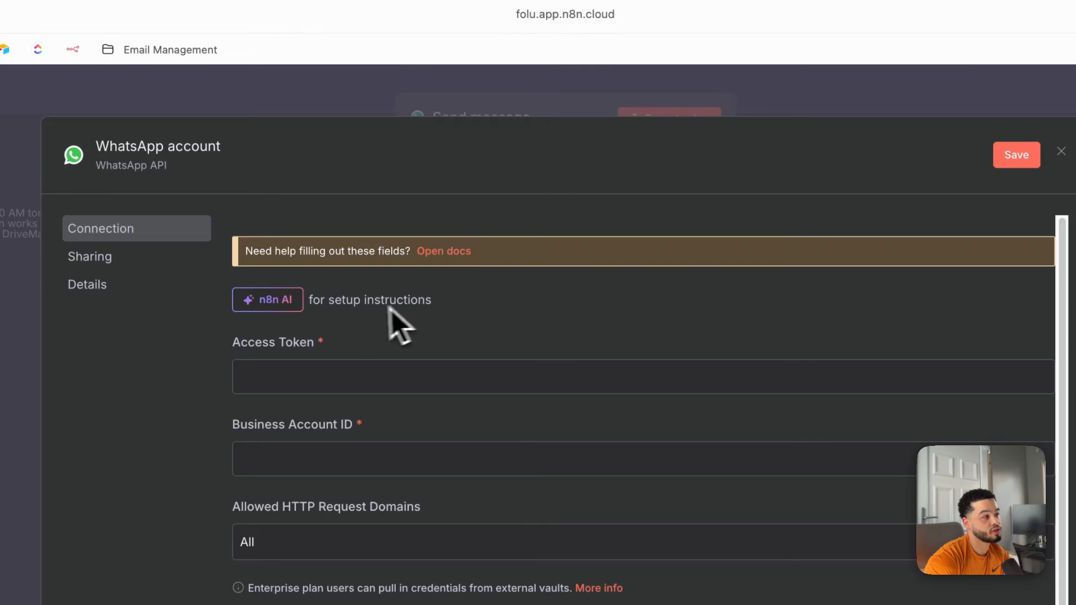
Copy the temporary access token from Meta for Developers' WhatsApp API Setup page.
{"action": "left_click", "coordinate": [294, 379]}
{"action": "left_click", "coordinate": [220, 358]}
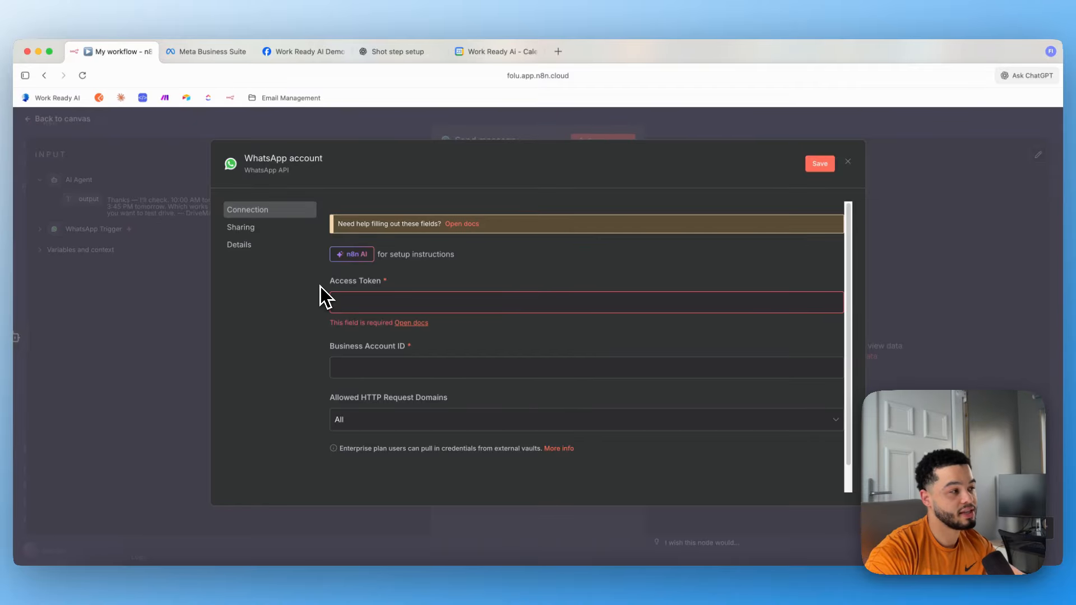
{"action": "left_click_drag", "start_coordinate": [329, 282], "coordinate": [385, 290]}
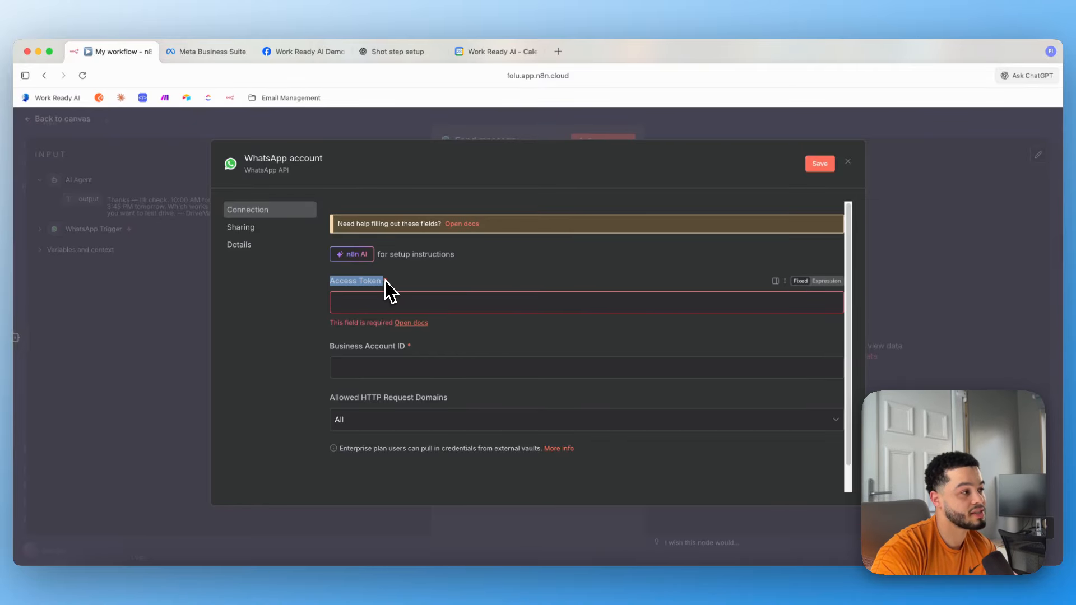
{"action": "left_click", "coordinate": [303, 51]}
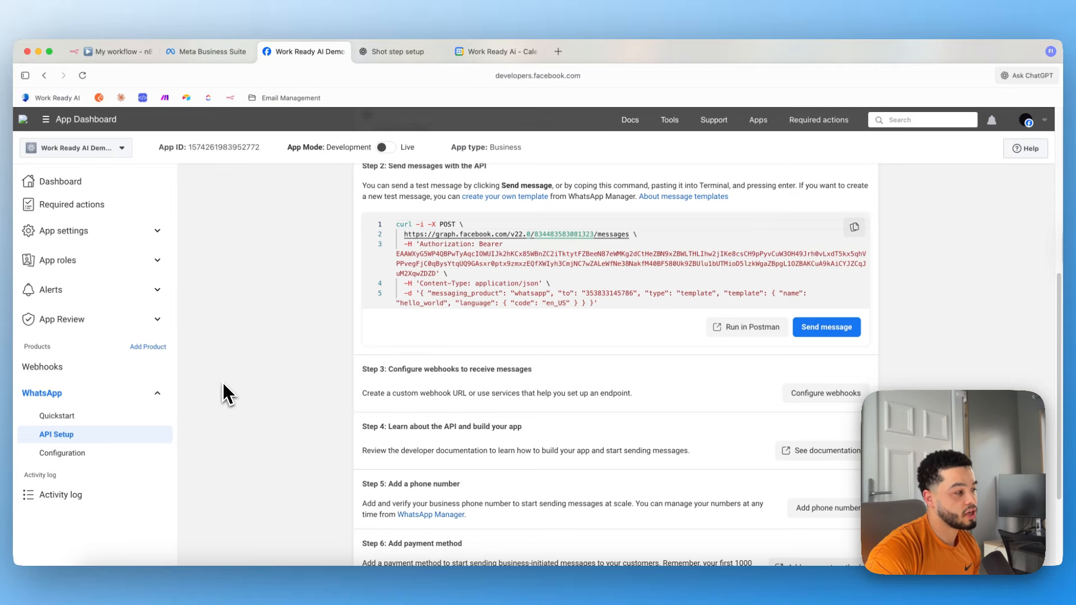
{"action": "left_click", "coordinate": [70, 440]}
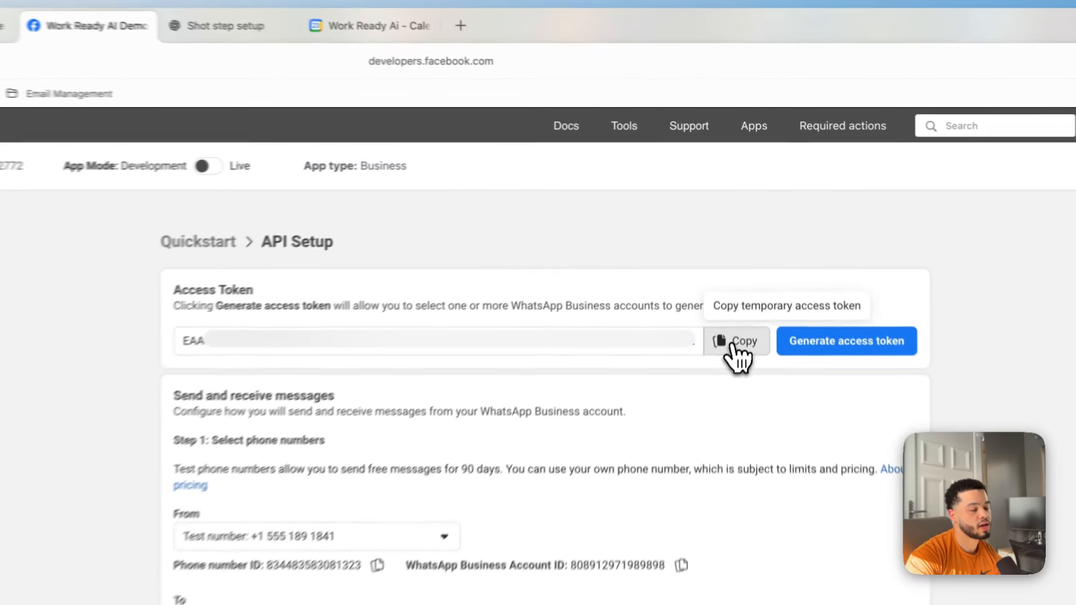
{"action": "left_click", "coordinate": [749, 265]}
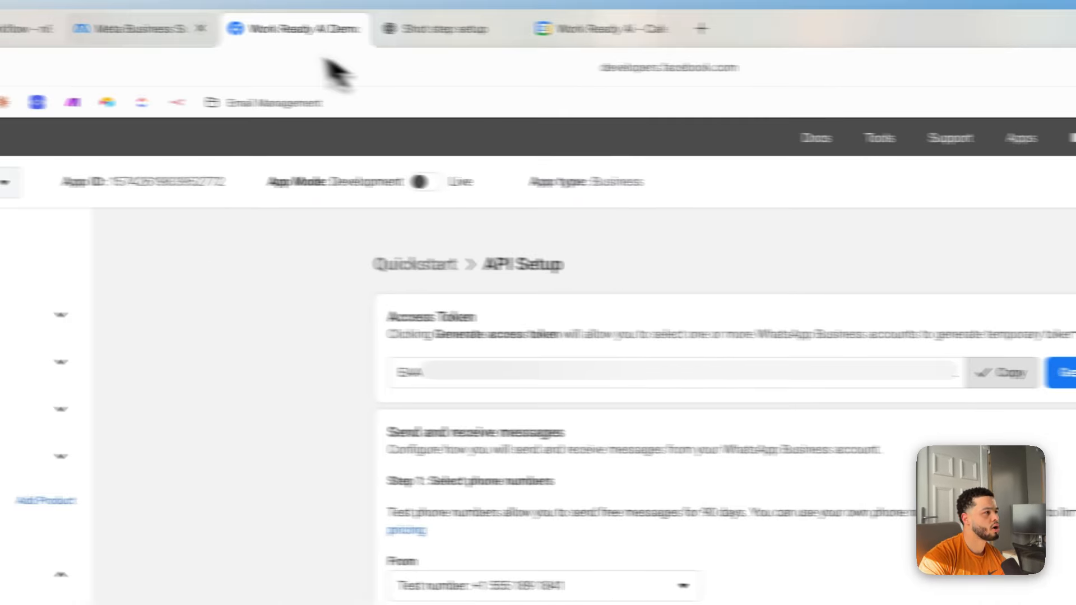
Paste the copied Meta access token into the credential's Access Token field.
{"action": "left_click", "coordinate": [156, 41]}
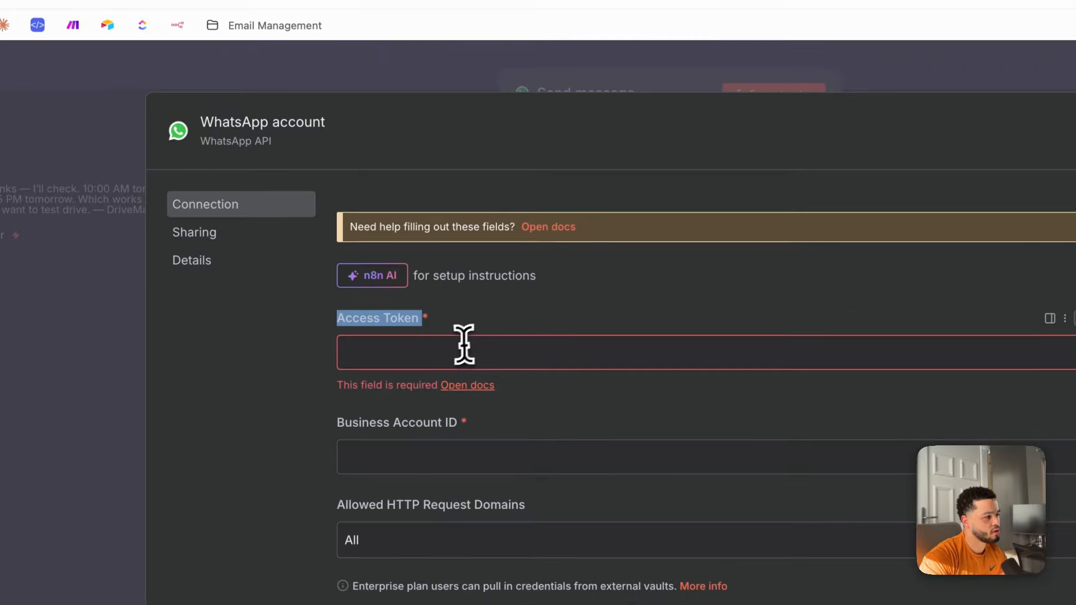
{"action": "left_click", "coordinate": [499, 367]}
{"action": "key", "text": "super+v"}
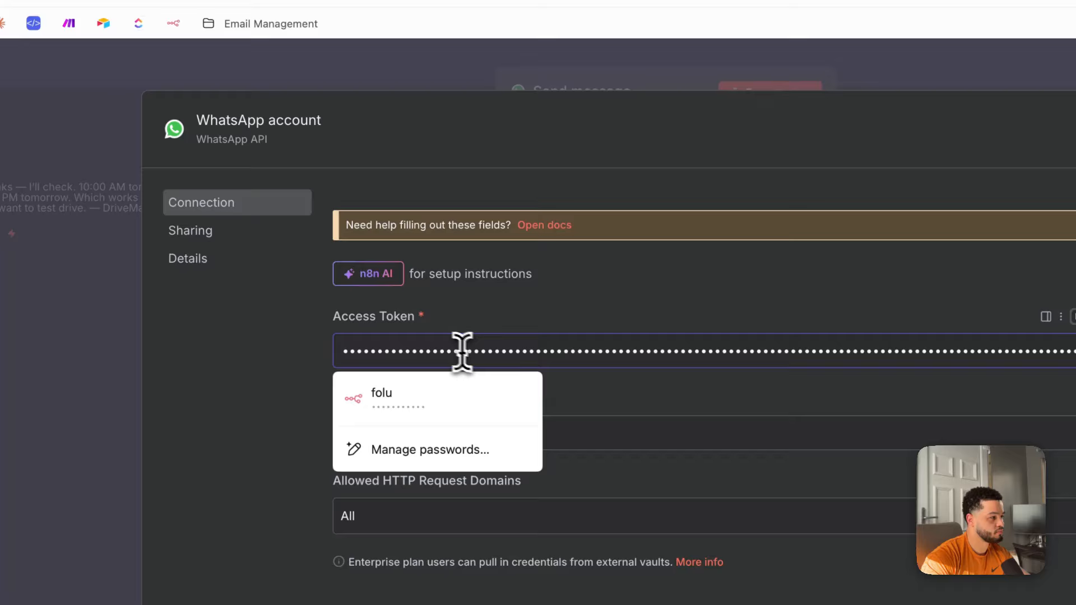
{"action": "left_click", "coordinate": [676, 299]}
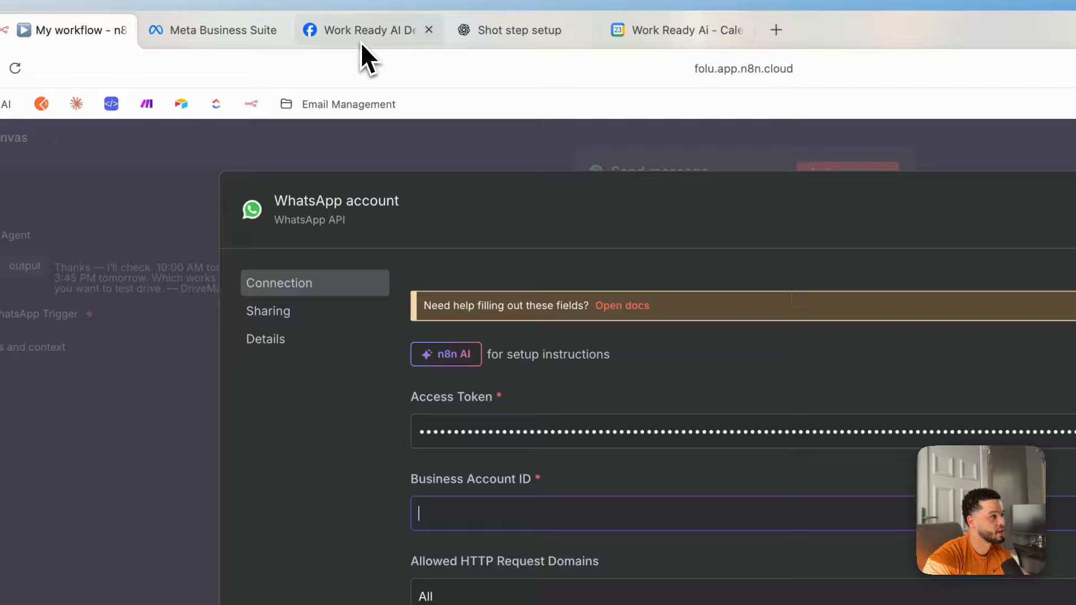
Copy the WhatsApp Business Account ID from Meta, paste it in, and save the credential.
{"action": "left_click", "coordinate": [362, 44]}
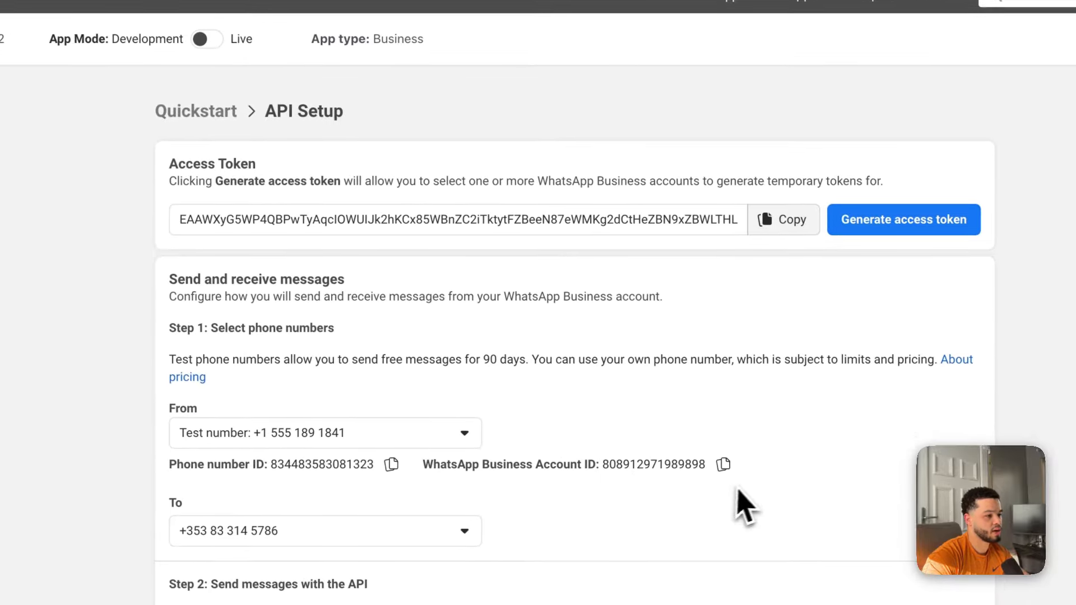
{"action": "left_click", "coordinate": [723, 464]}
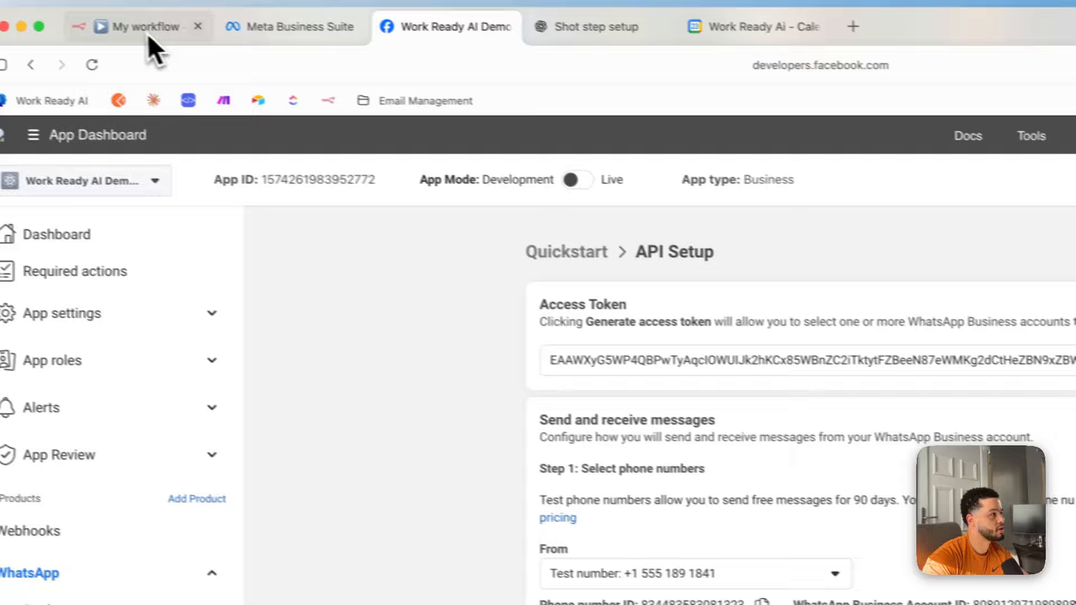
{"action": "left_click", "coordinate": [148, 34]}
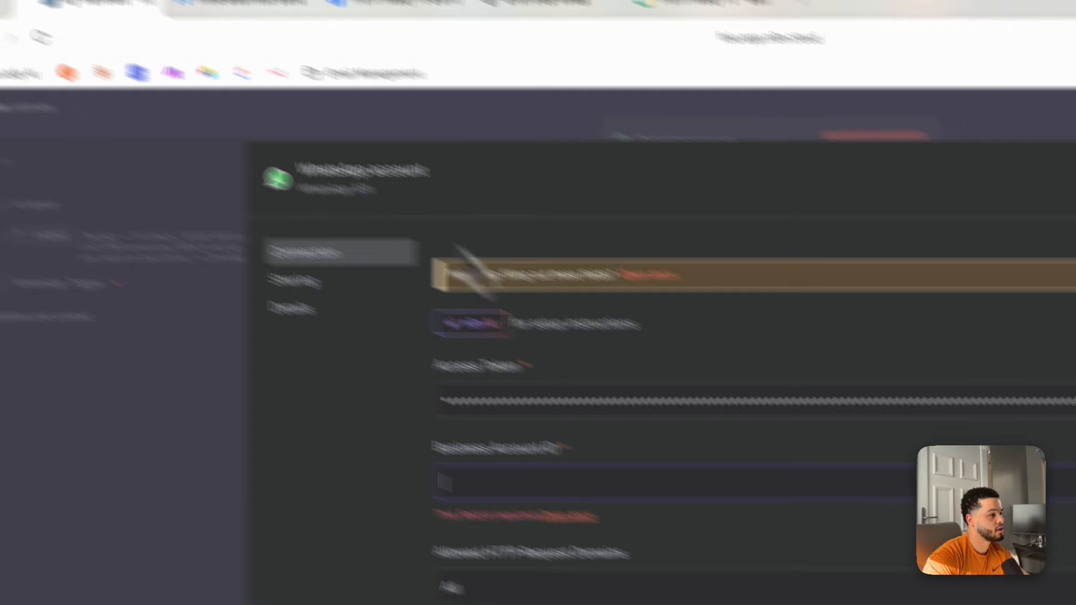
{"action": "left_click", "coordinate": [471, 387]}
{"action": "key", "text": "super+v"}
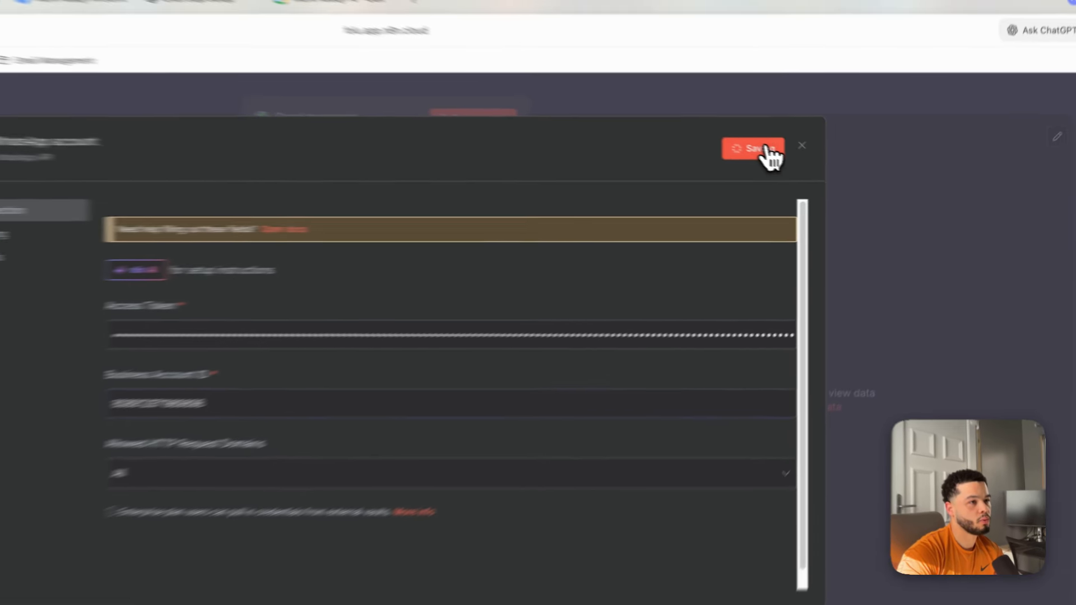
{"action": "left_click", "coordinate": [807, 113]}
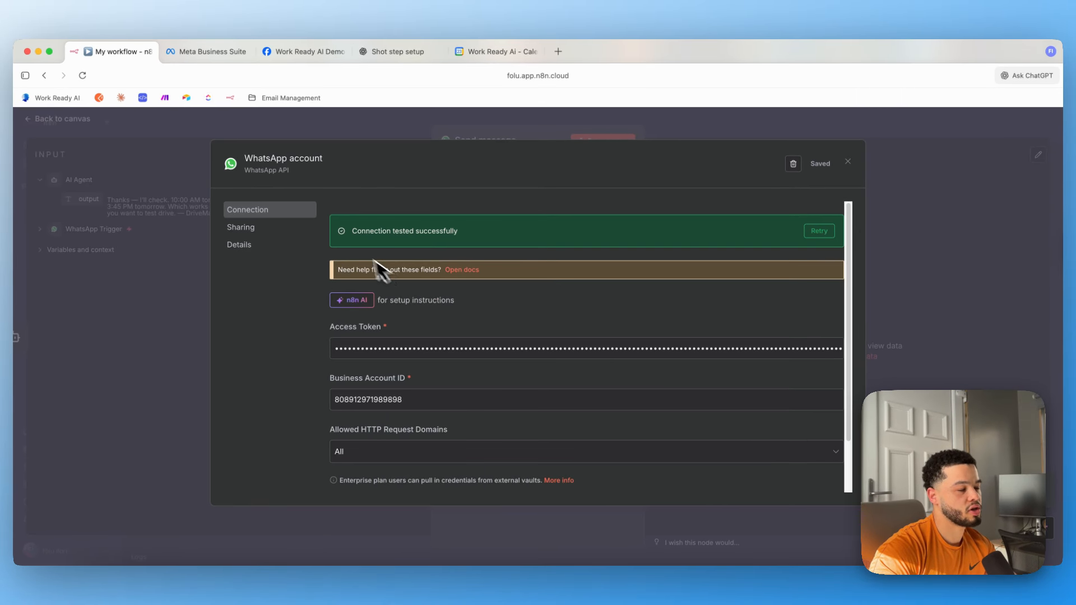
{"action": "left_click", "coordinate": [947, 212]}
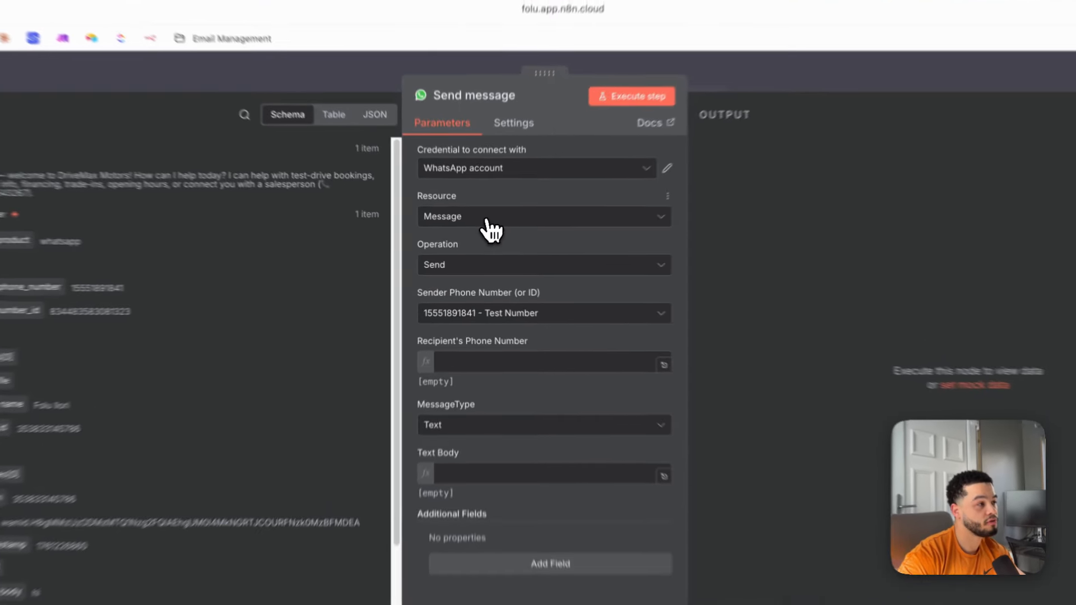
Set the step to resource Message, operation Send, with the Test Number as sender.
{"action": "left_click", "coordinate": [489, 232]}
{"action": "left_click", "coordinate": [490, 254]}
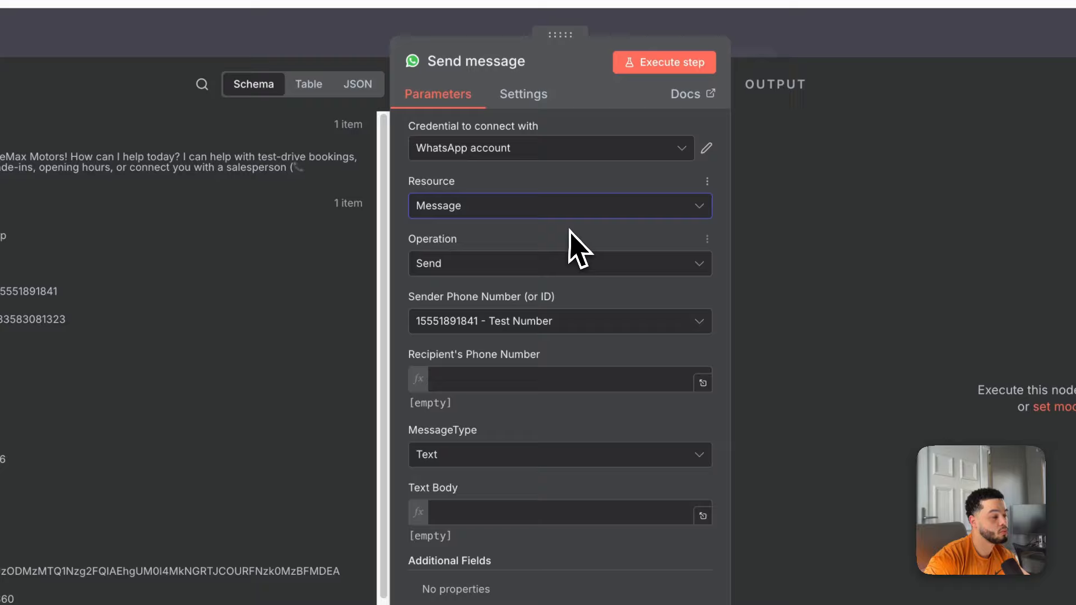
{"action": "left_click", "coordinate": [520, 270]}
{"action": "left_click", "coordinate": [486, 309]}
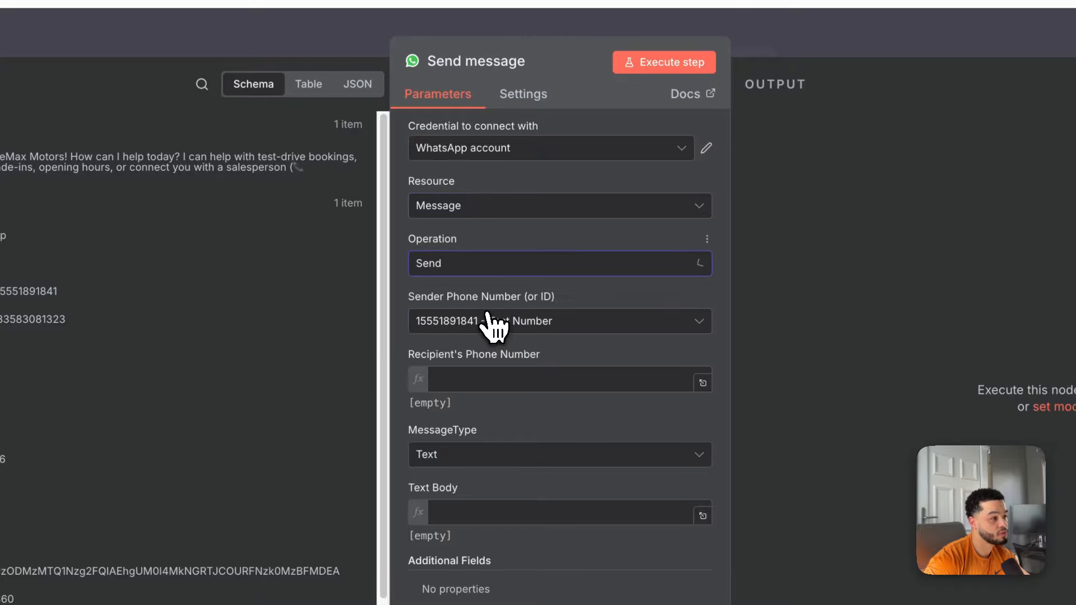
{"action": "left_click", "coordinate": [565, 326]}
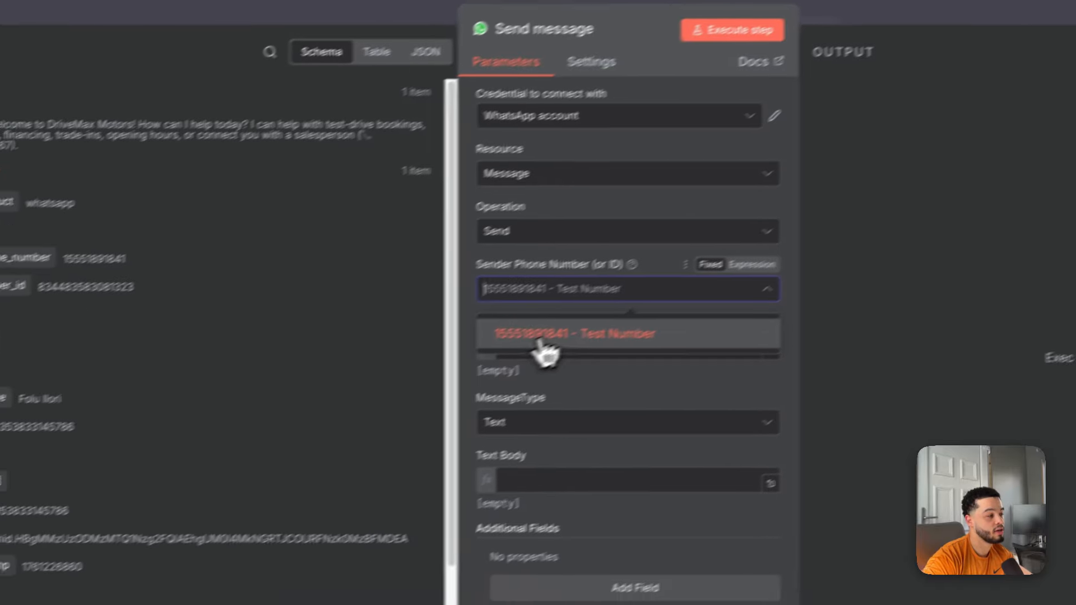
{"action": "left_click", "coordinate": [477, 367]}
Fill the Recipient's Phone Number with the trigger contact's wa_id.
{"action": "left_click", "coordinate": [495, 379]}
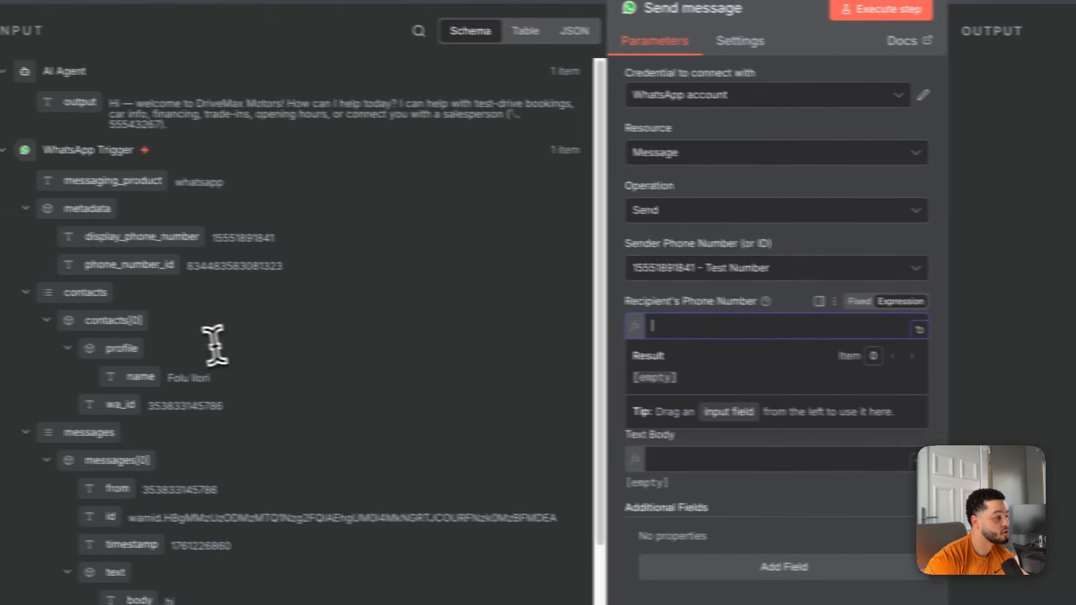
{"action": "scroll", "coordinate": [221, 395], "scroll_direction": "down", "scroll_amount": 3}
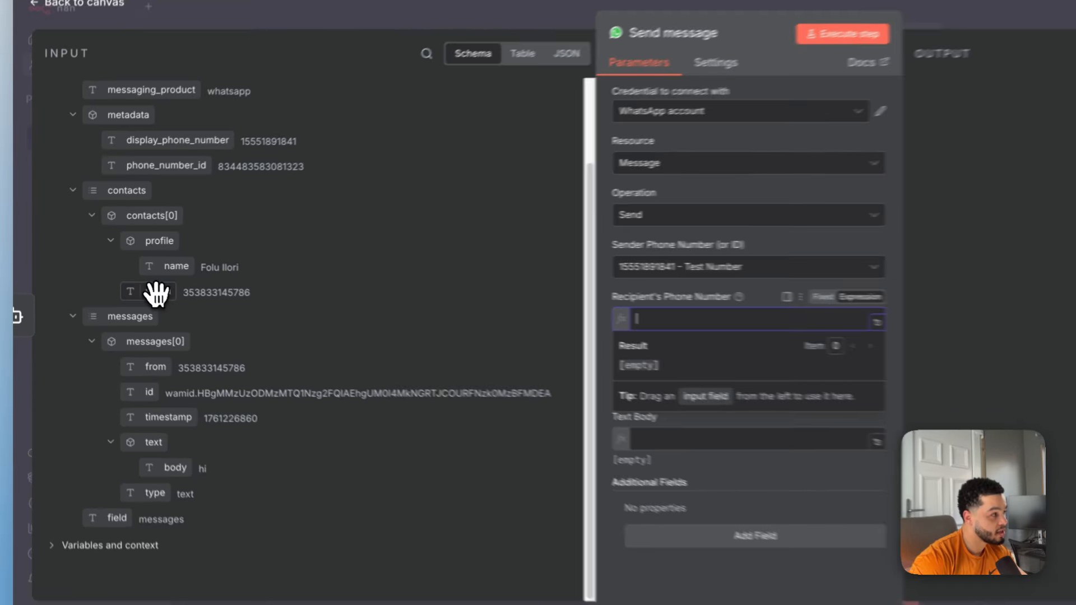
{"action": "left_click", "coordinate": [156, 294]}
{"action": "left_click", "coordinate": [681, 323]}
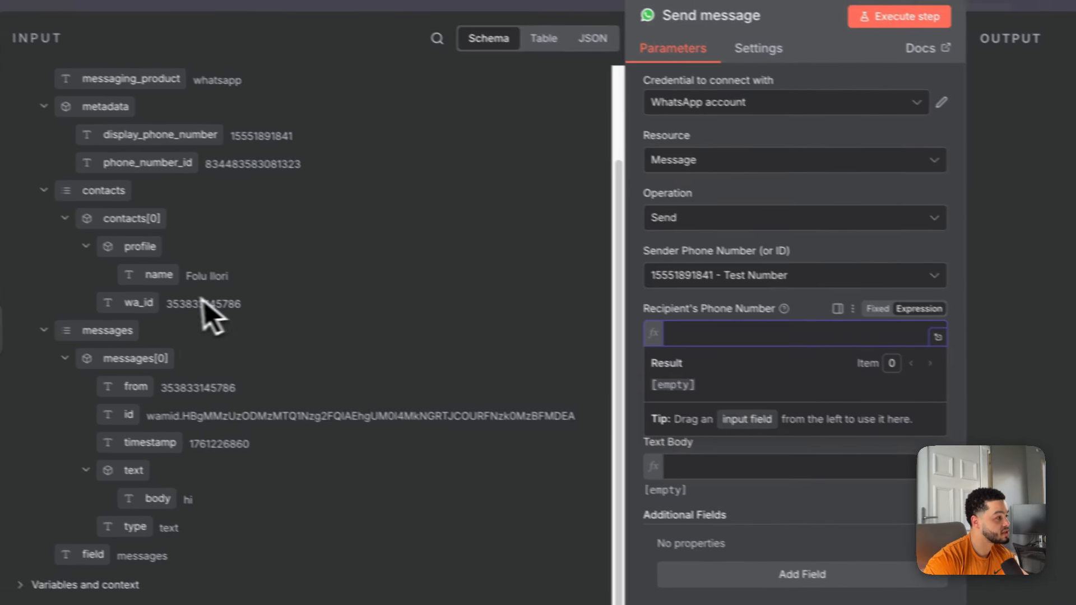
{"action": "left_click_drag", "start_coordinate": [204, 301], "coordinate": [891, 334]}
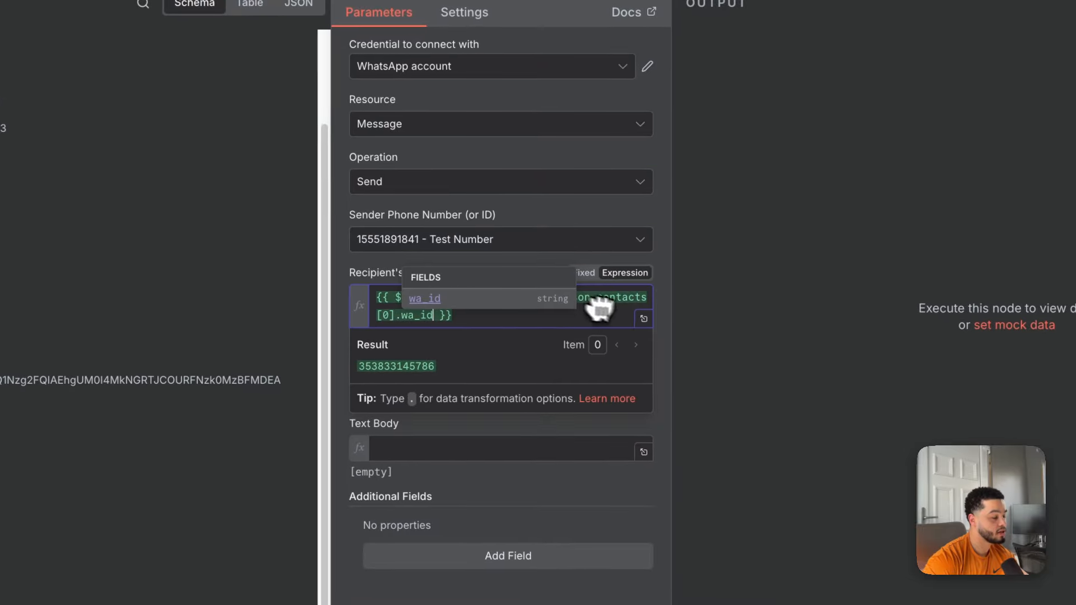
{"action": "left_click", "coordinate": [790, 335]}
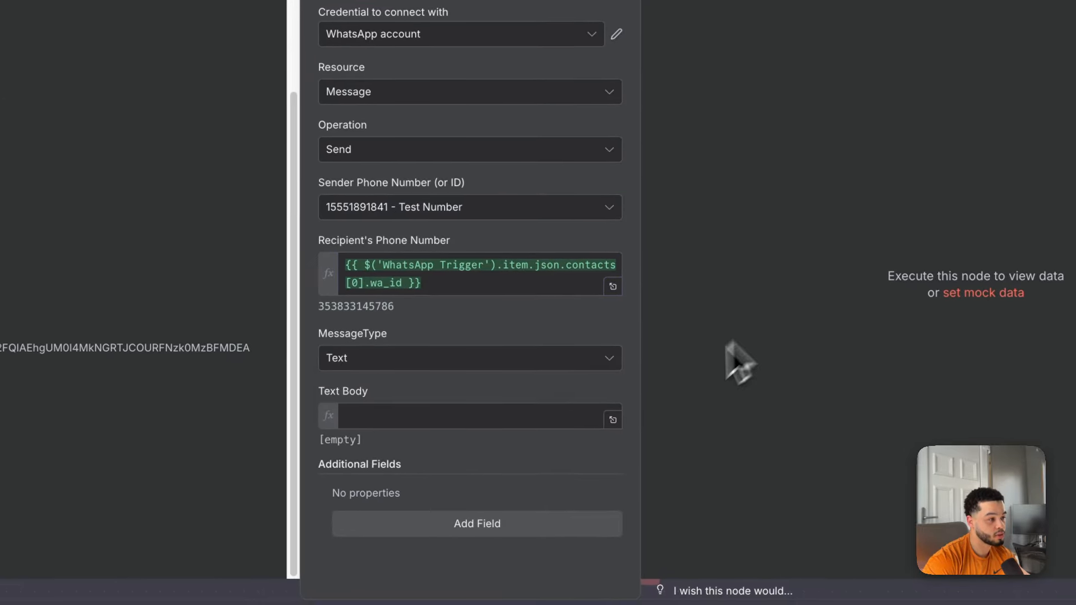
Set Text Body to the AI Agent's output and close the node settings.
{"action": "left_click", "coordinate": [441, 419]}
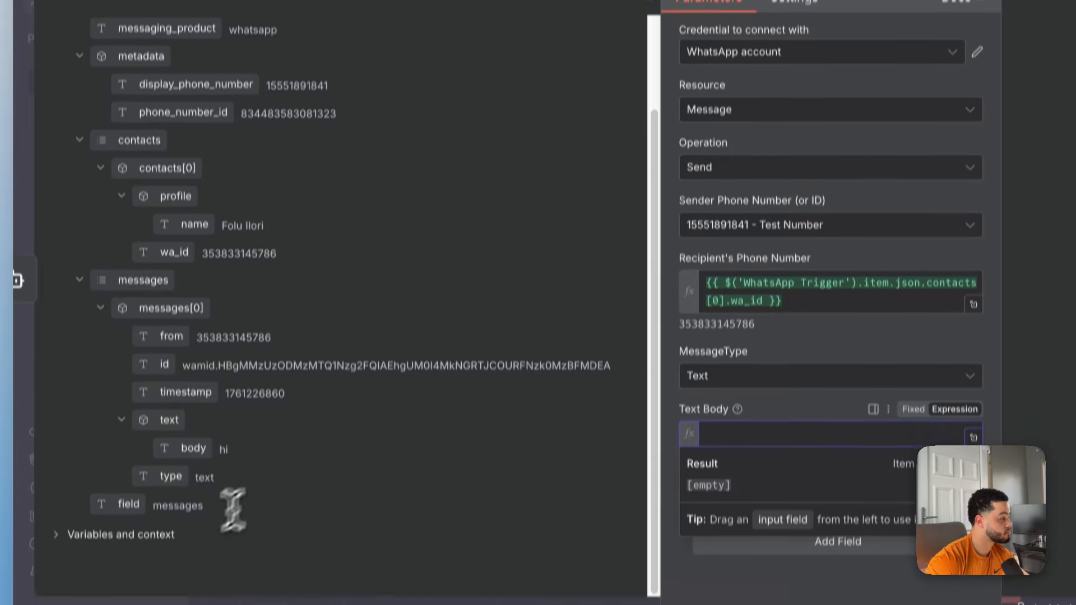
{"action": "left_click_drag", "start_coordinate": [140, 187], "coordinate": [769, 434]}
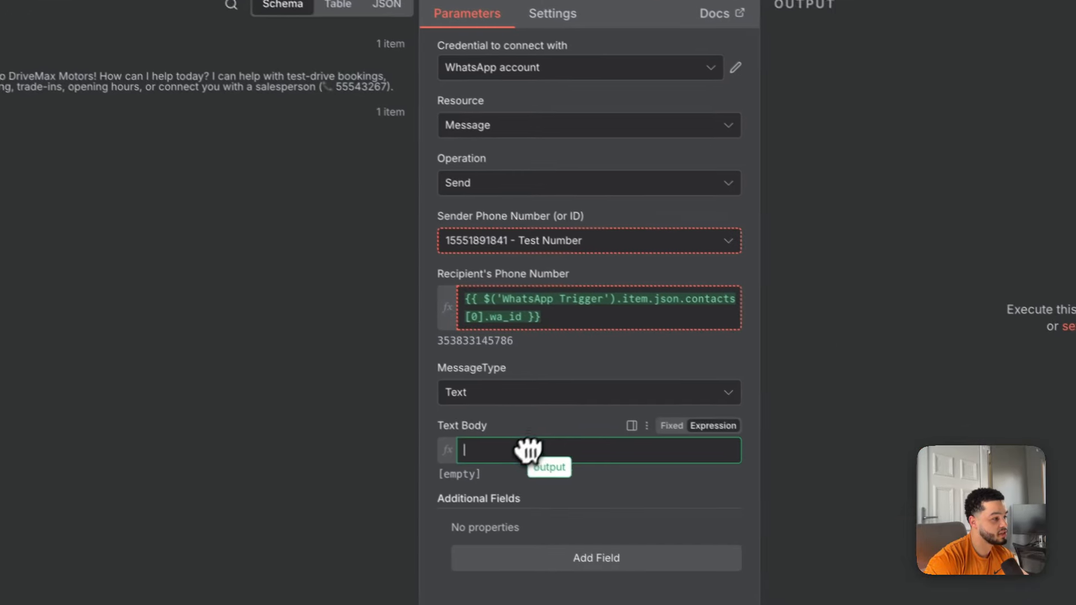
{"action": "left_click_drag", "start_coordinate": [527, 450], "coordinate": [480, 441]}
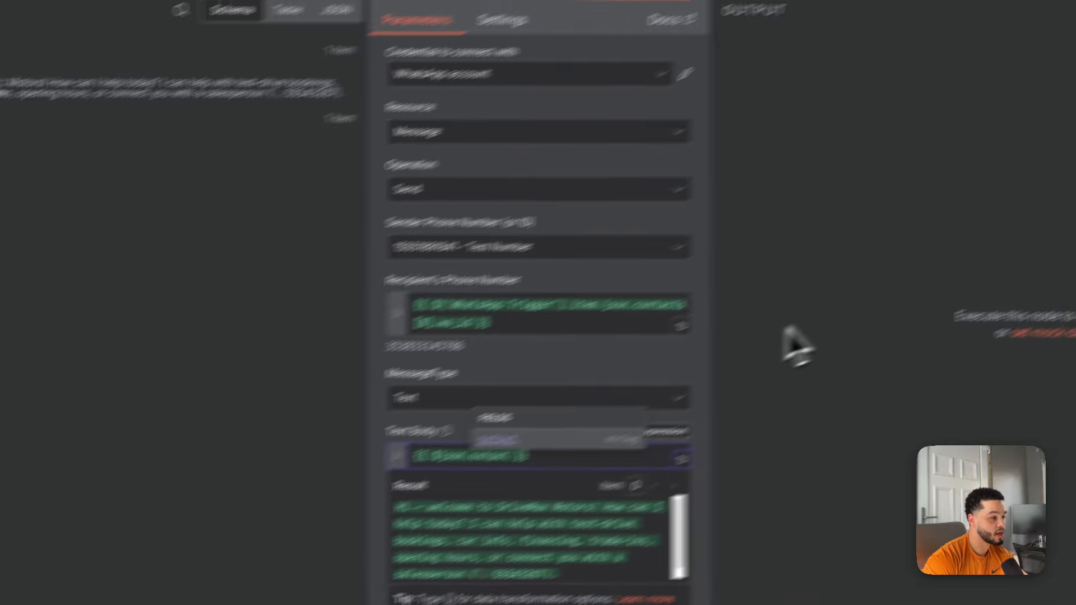
{"action": "left_click", "coordinate": [792, 327]}
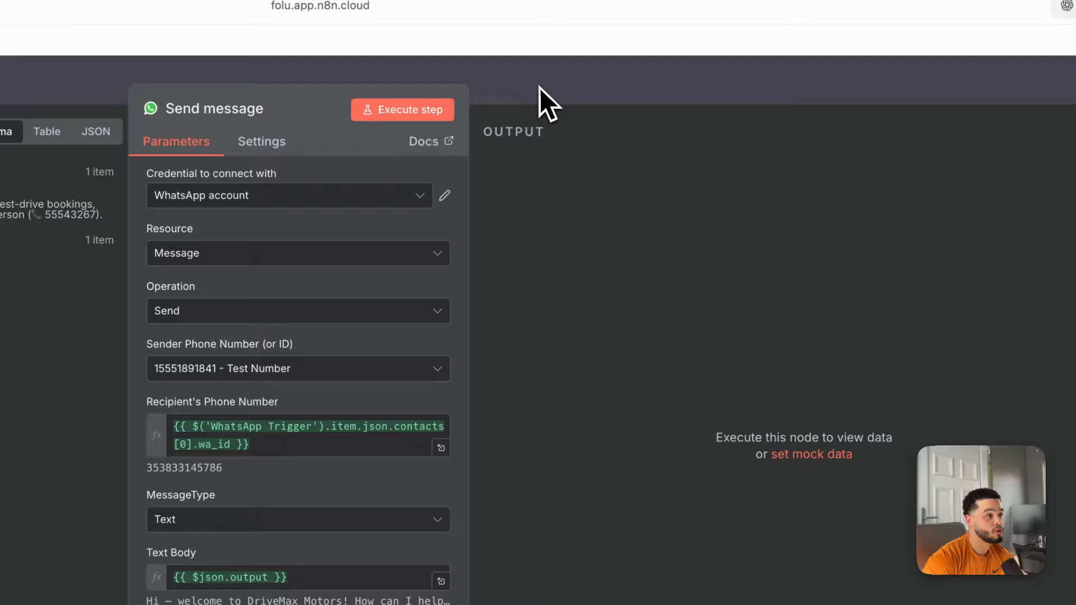
Start a workflow execution so it waits for an incoming WhatsApp message.
{"action": "left_click", "coordinate": [541, 89]}
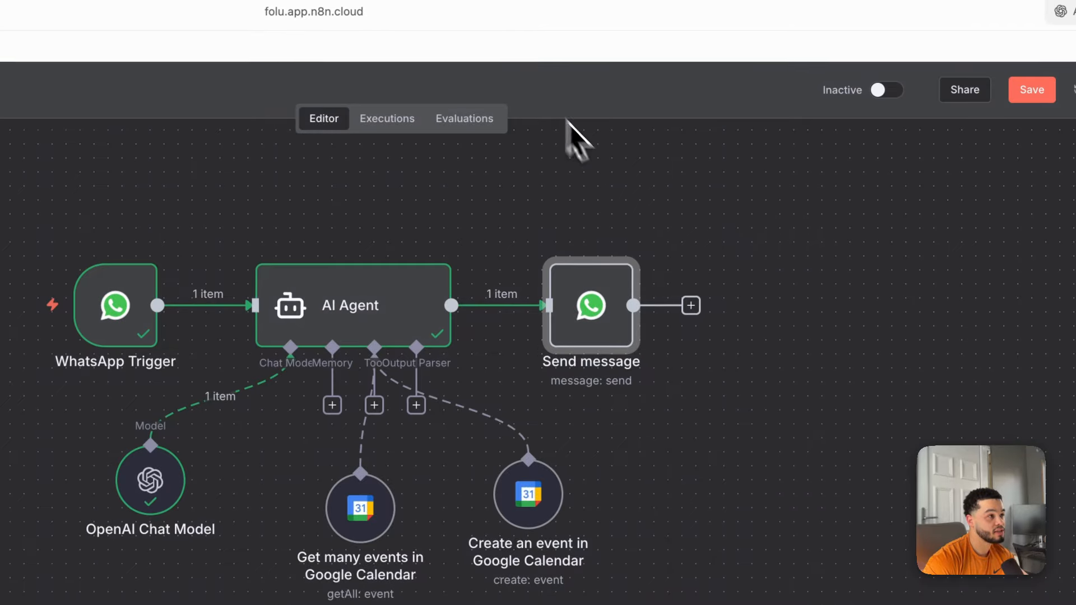
{"action": "left_click", "coordinate": [590, 440]}
{"action": "left_click", "coordinate": [449, 559]}
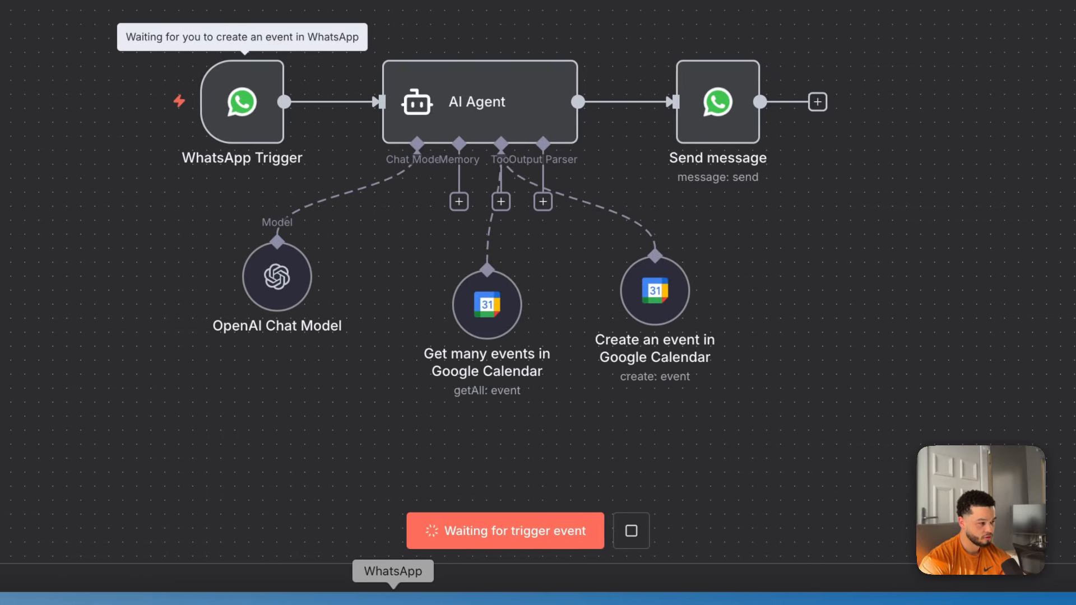
Send the WhatsApp message 'hi can i book a test drive for tomoorow at 2pm'.
{"action": "left_click", "coordinate": [393, 604]}
{"action": "left_click", "coordinate": [194, 529]}
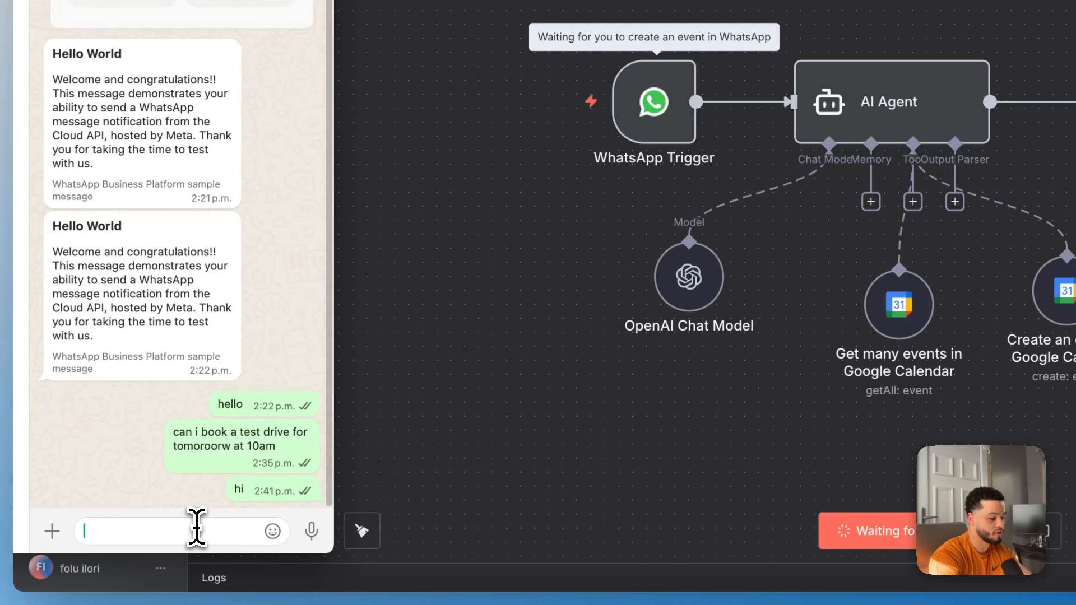
{"action": "type", "text": "hi can i book a test"}
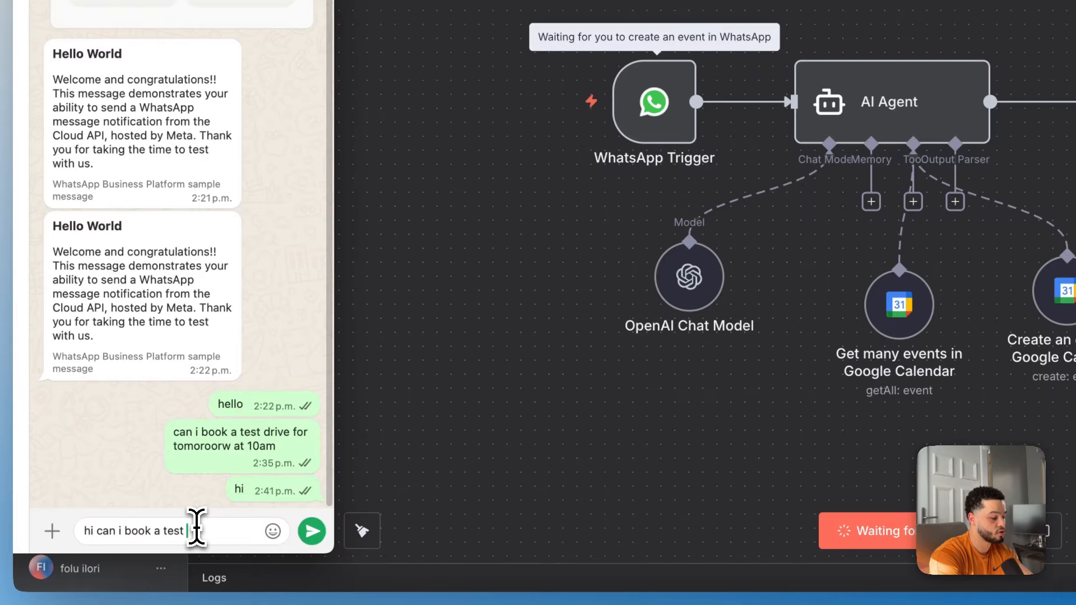
{"action": "type", "text": " drive for tomoorow at"}
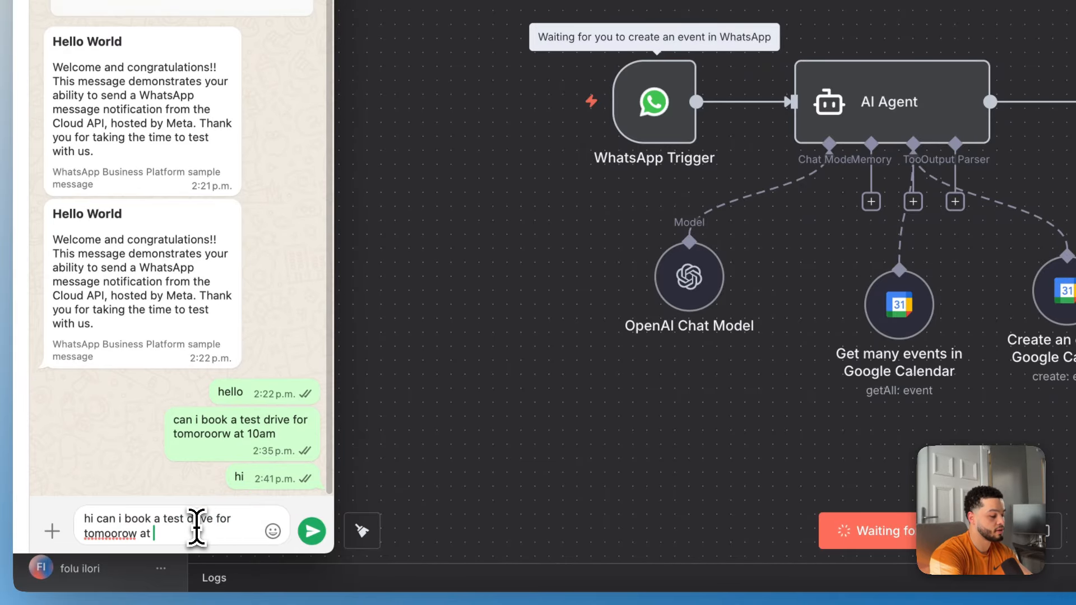
{"action": "type", "text": " 2pm"}
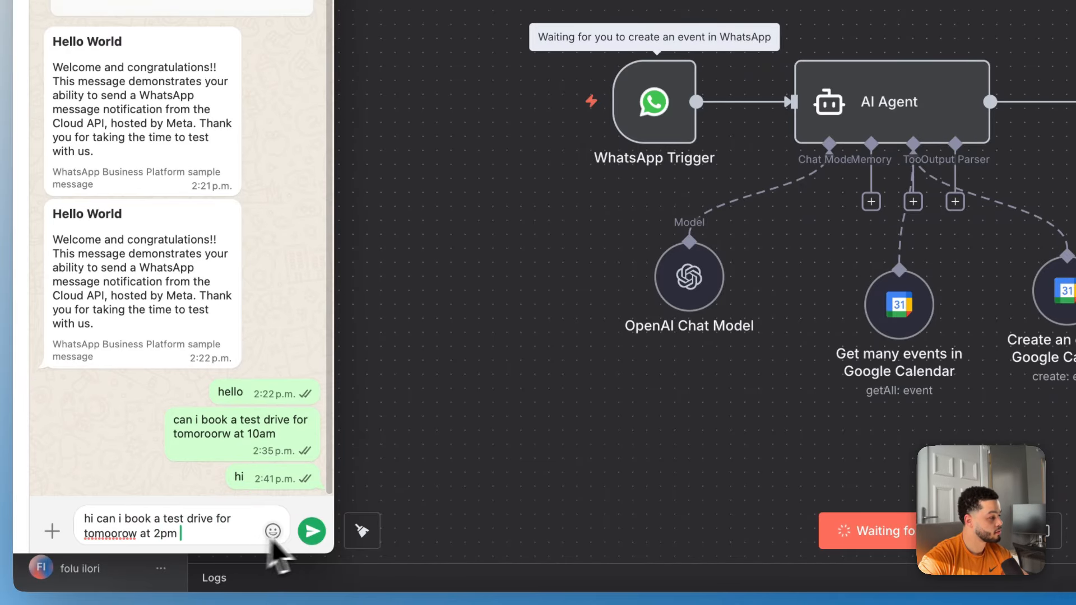
{"action": "left_click", "coordinate": [311, 532]}
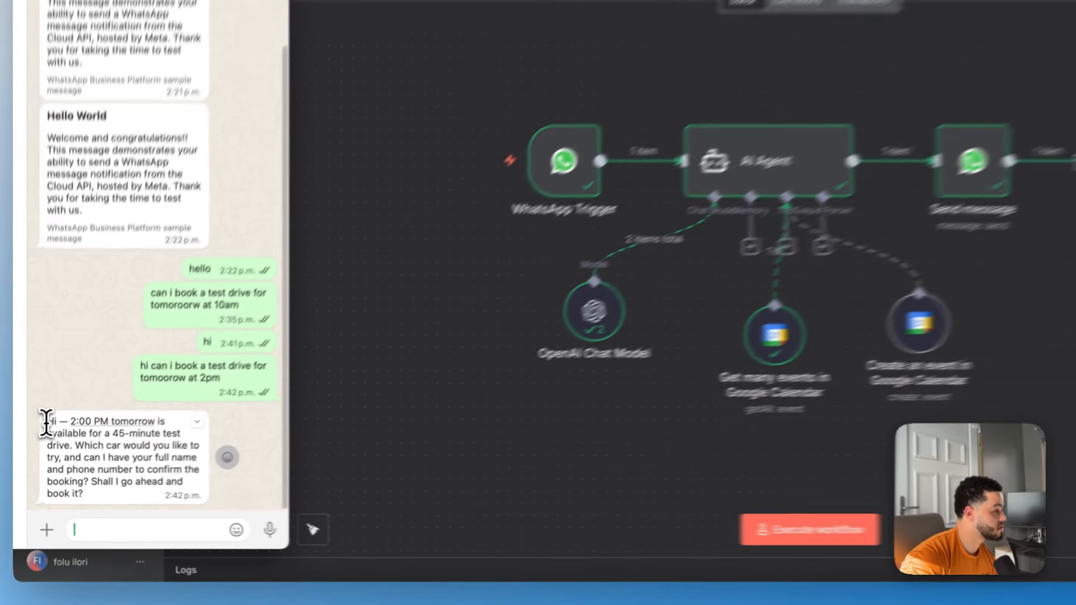
Rerun the workflow and send the Prius choice and contact details, getting the 24 Oct 2–2:45 PM confirmation.
{"action": "left_click_drag", "start_coordinate": [39, 449], "coordinate": [85, 464]}
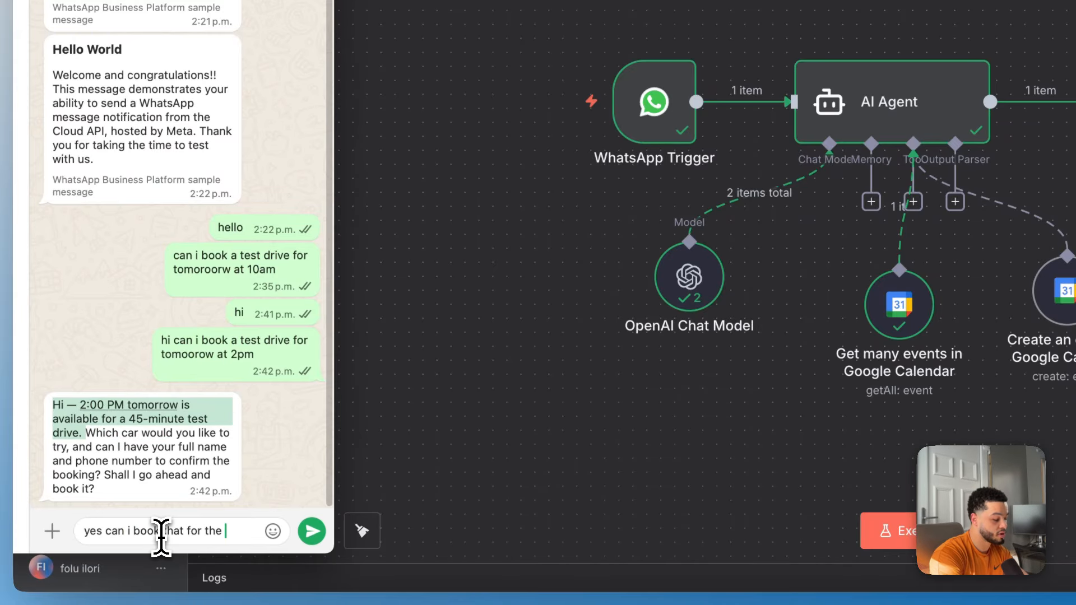
{"action": "type", "text": "us"}
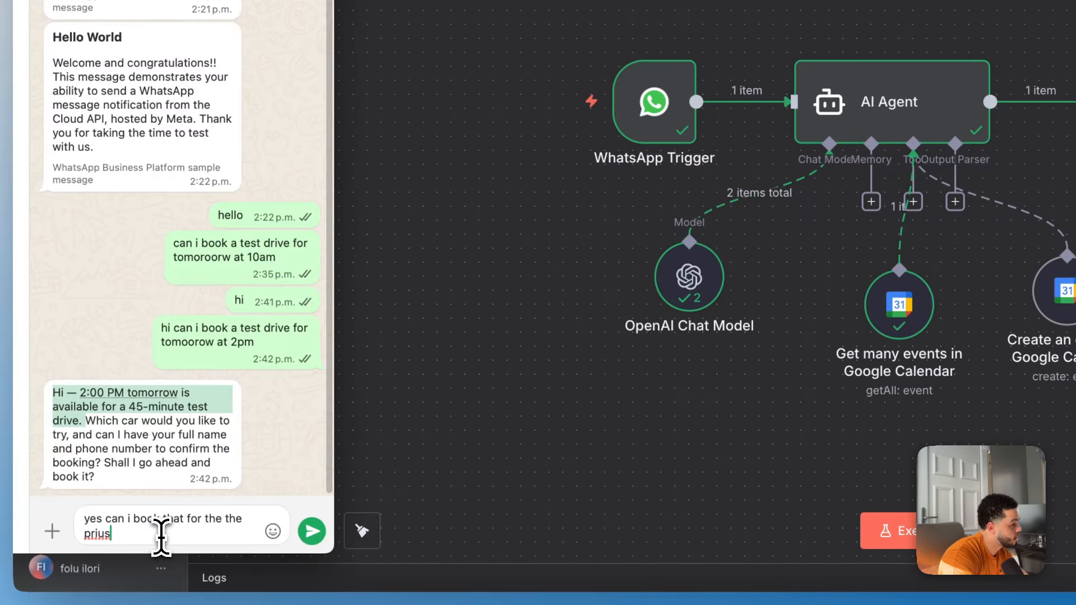
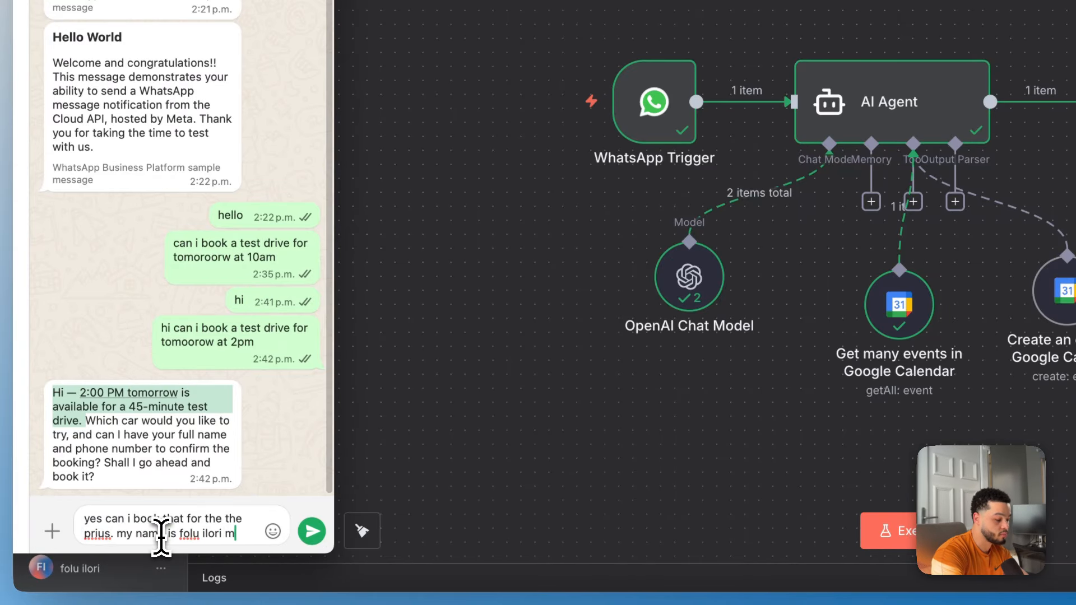
{"action": "type", "text": "y num"}
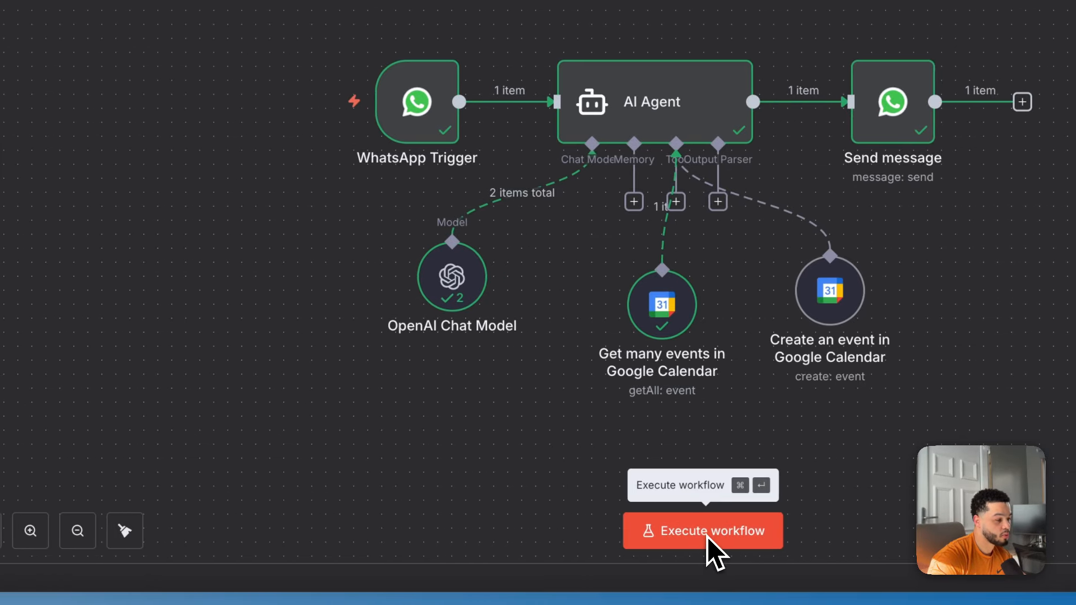
{"action": "left_click", "coordinate": [699, 537]}
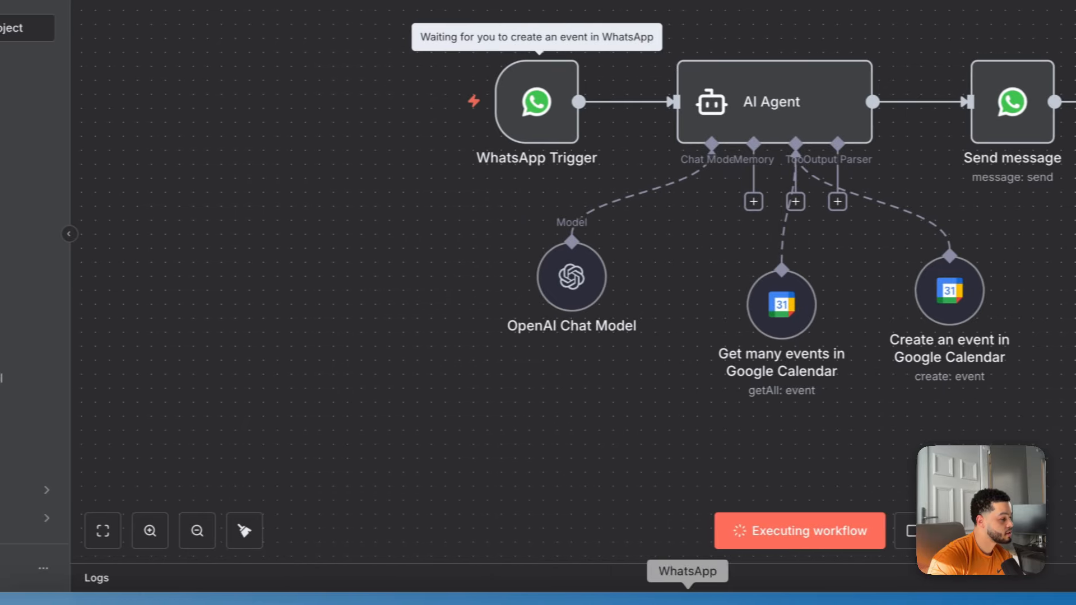
{"action": "left_click", "coordinate": [585, 604]}
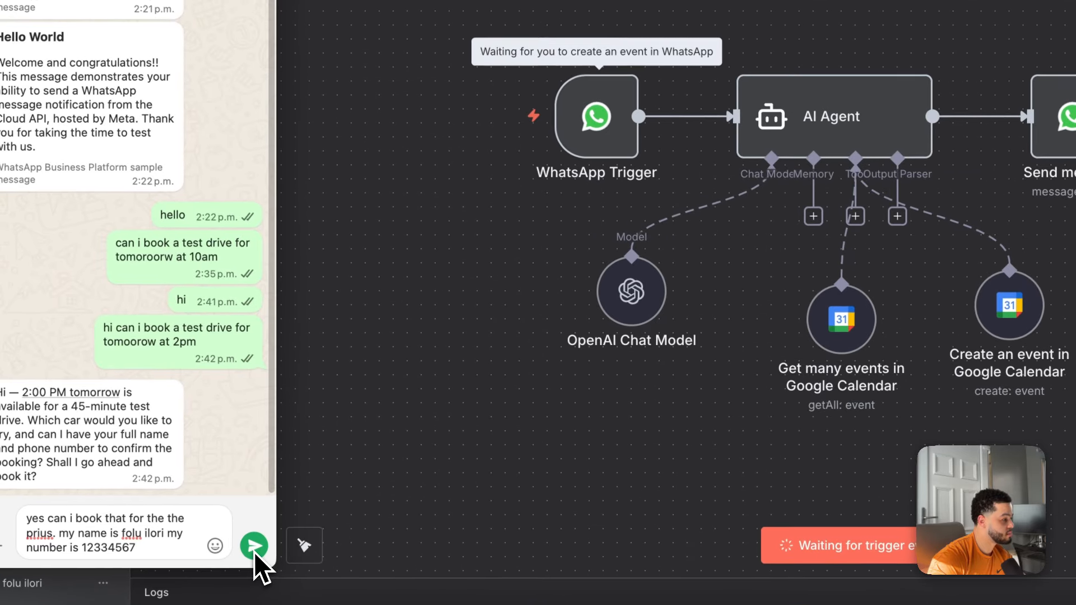
{"action": "left_click", "coordinate": [205, 540]}
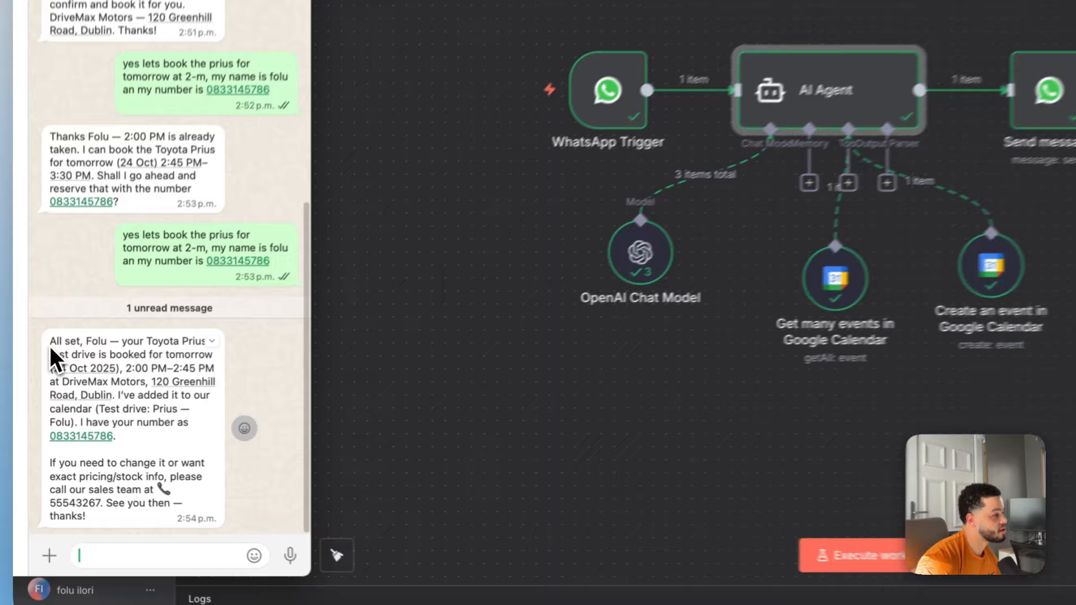
{"action": "left_click_drag", "start_coordinate": [50, 342], "coordinate": [190, 514]}
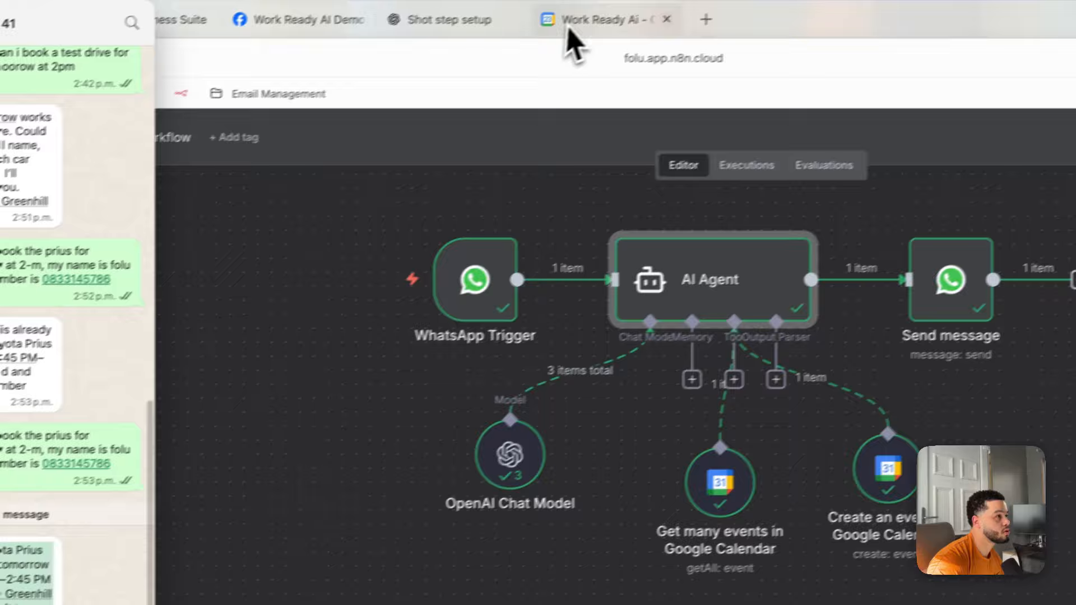
Inspect the untitled 2–2:45pm event on Friday 24 October in Google Calendar, then return to n8n.
{"action": "left_click", "coordinate": [568, 28]}
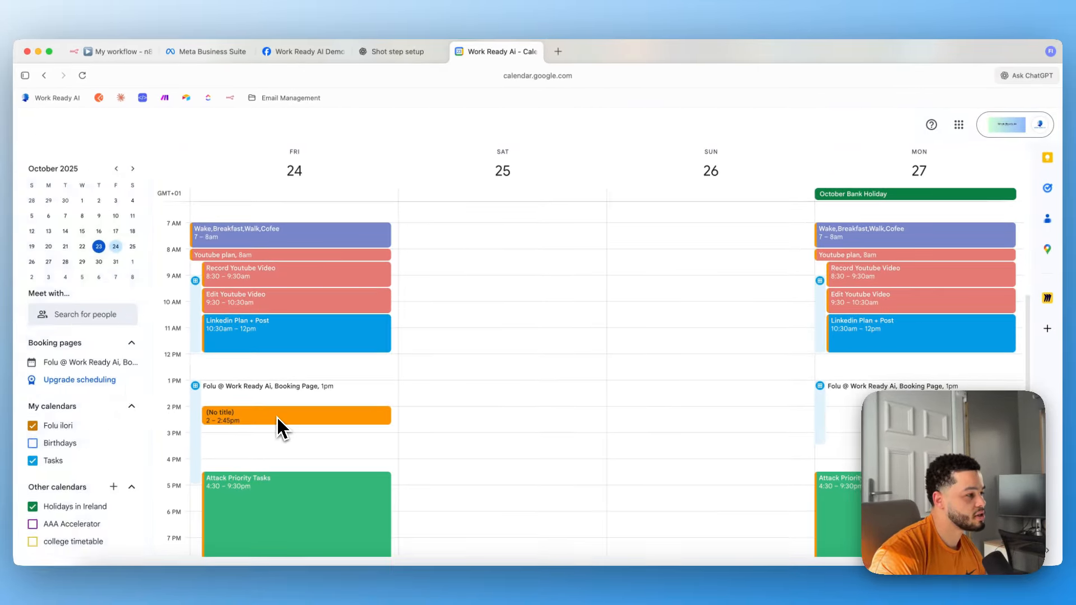
{"action": "double_click", "coordinate": [277, 419]}
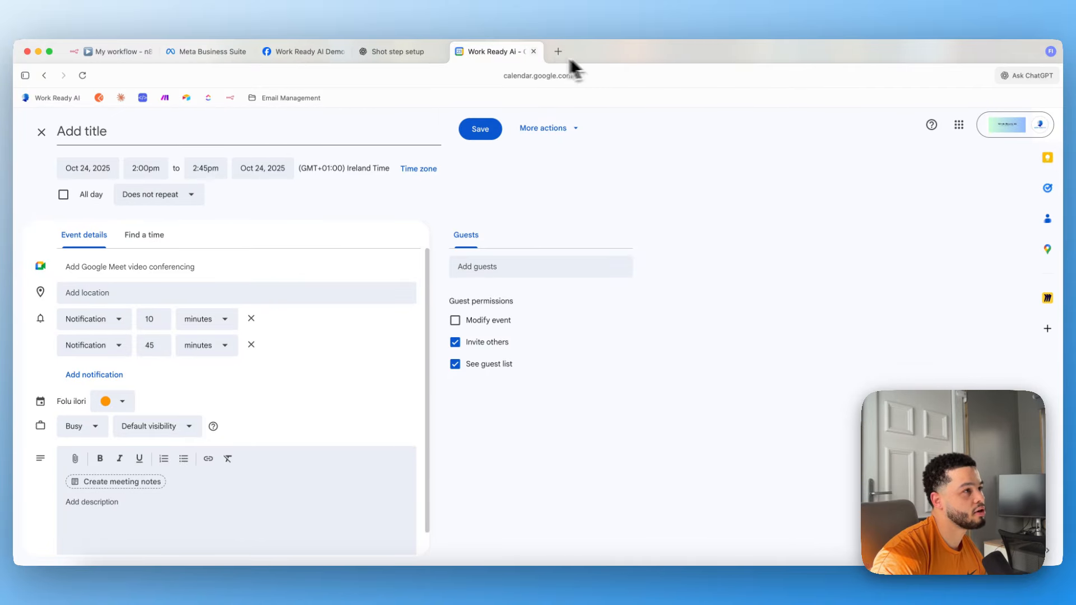
{"action": "left_click", "coordinate": [41, 132]}
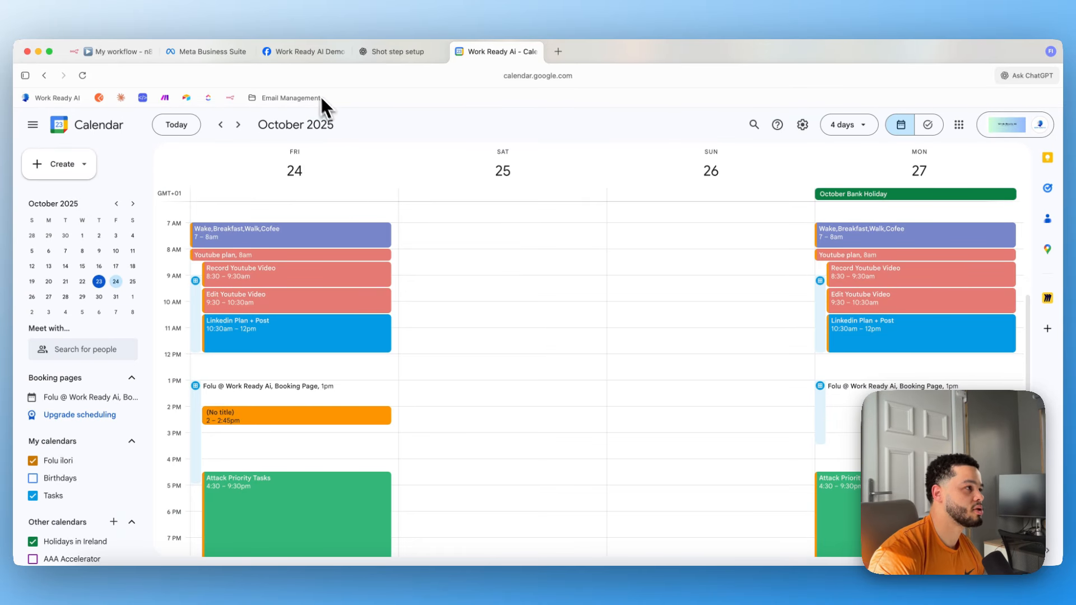
{"action": "left_click", "coordinate": [130, 54]}
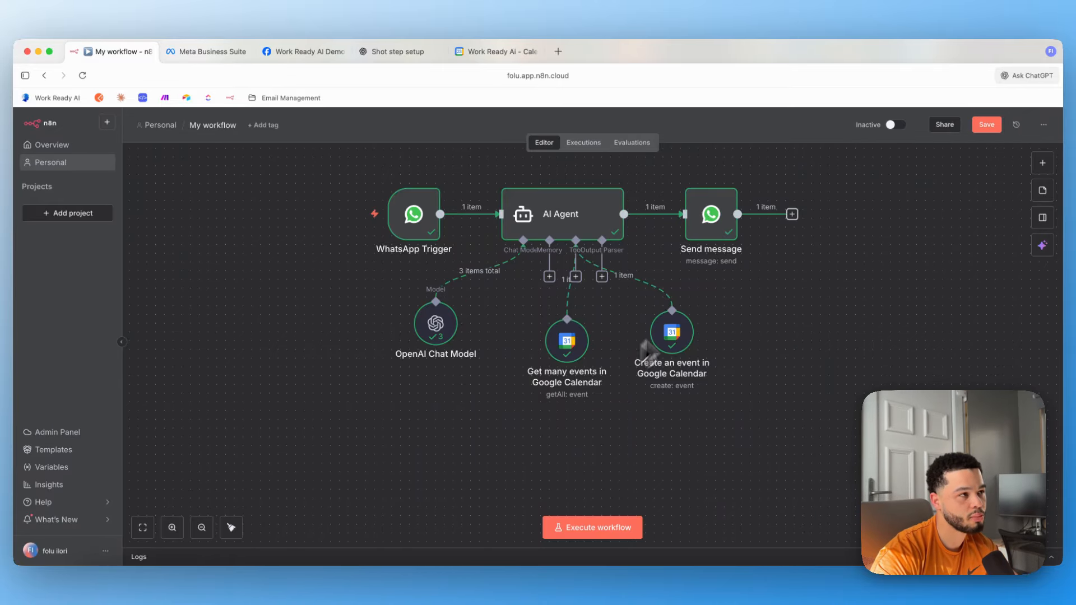
{"action": "left_click", "coordinate": [485, 53]}
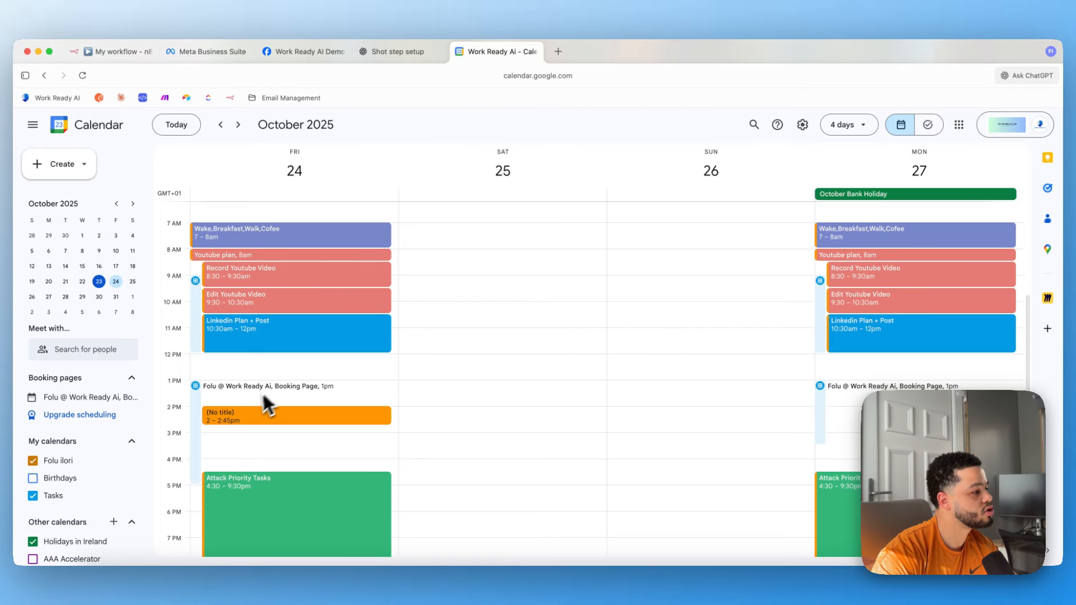
{"action": "left_click", "coordinate": [119, 51]}
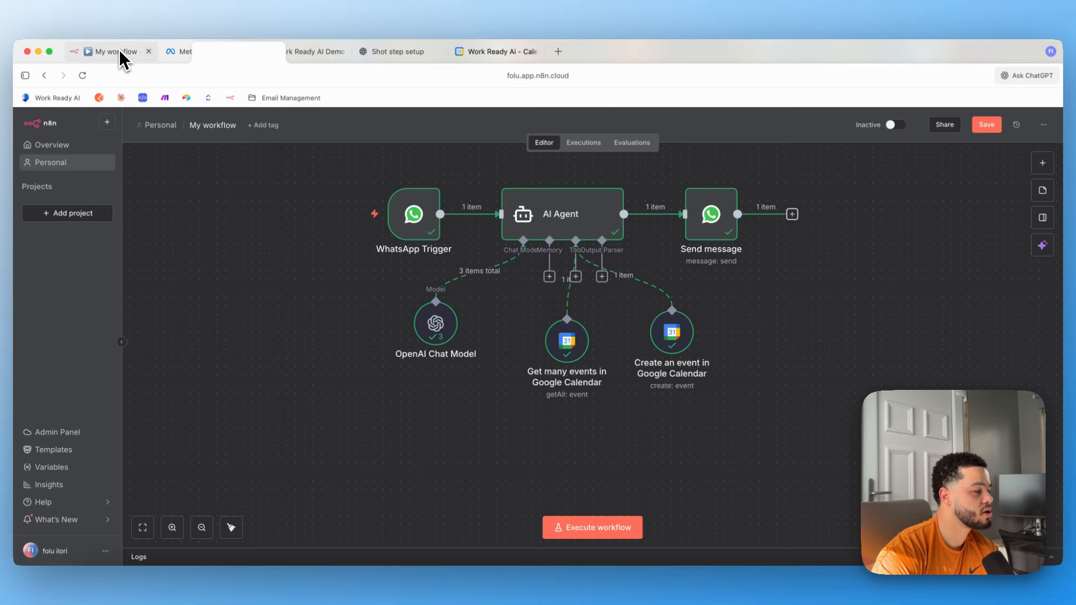